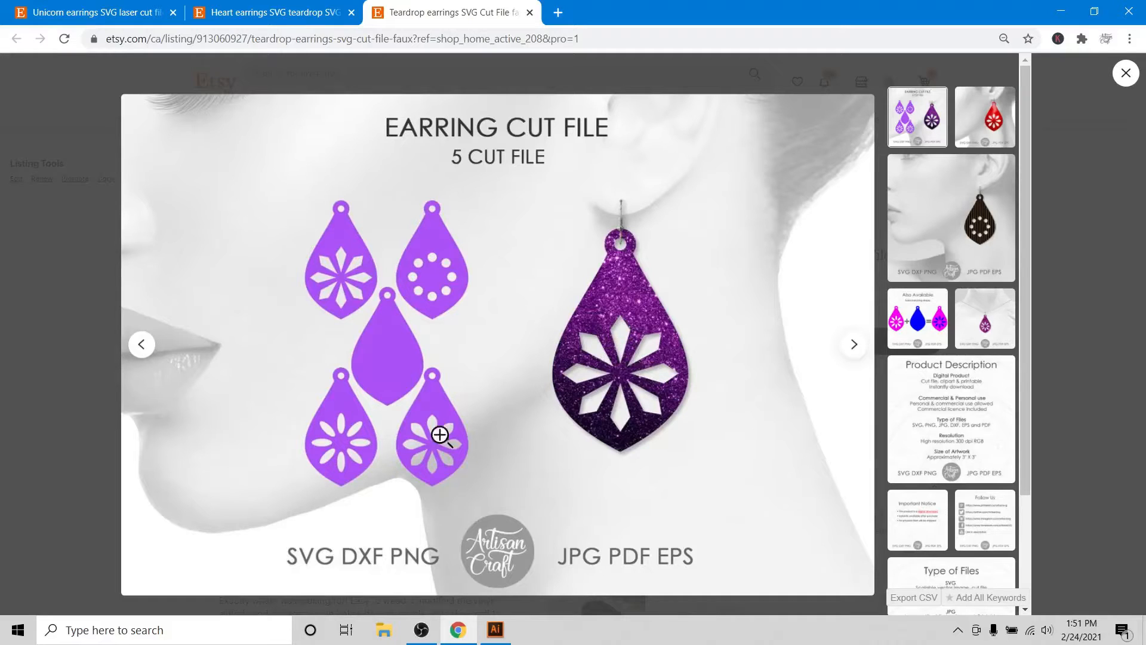
Step: Review the heart, unicorn and teardrop earring cut file listings on Etsy as design references
click(276, 18)
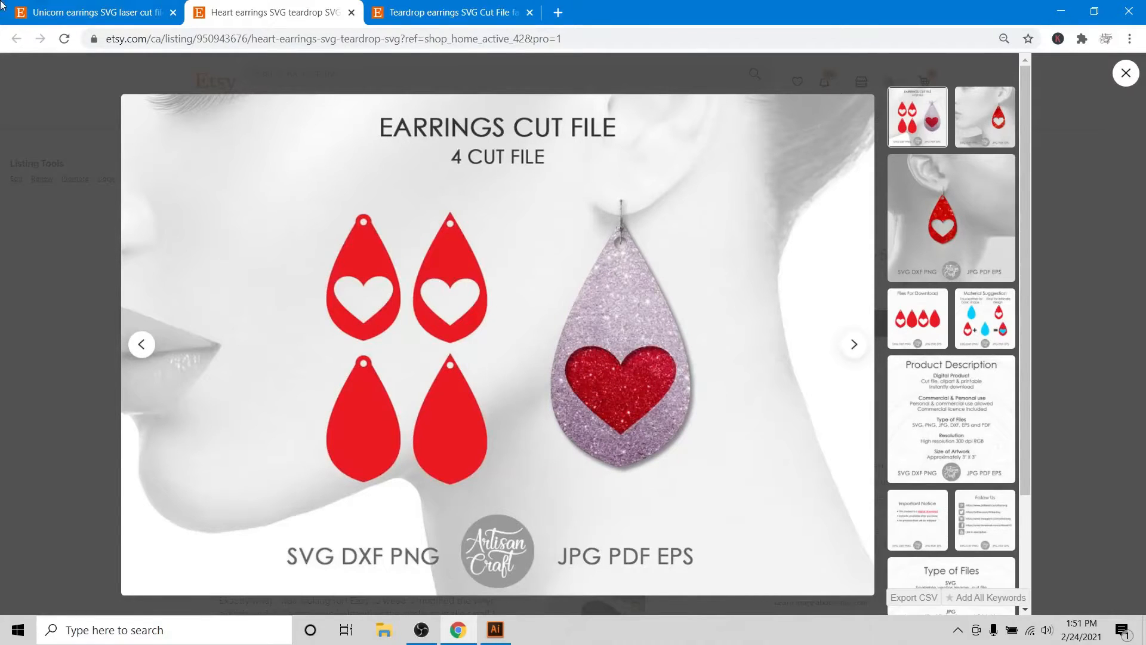
click(86, 6)
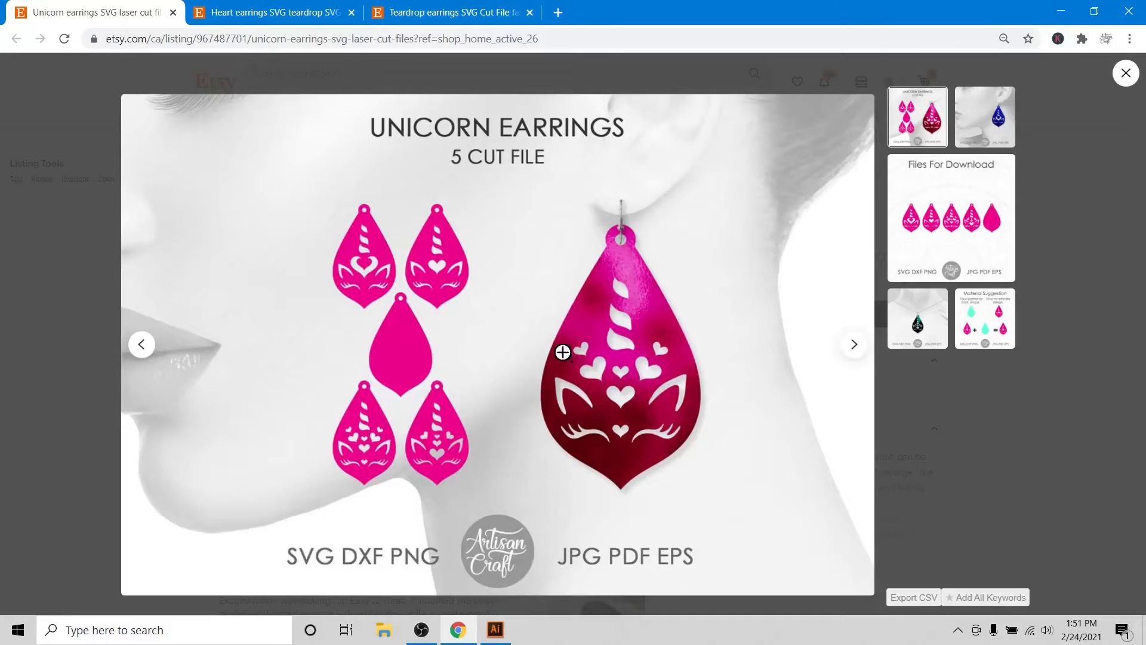
click(429, 6)
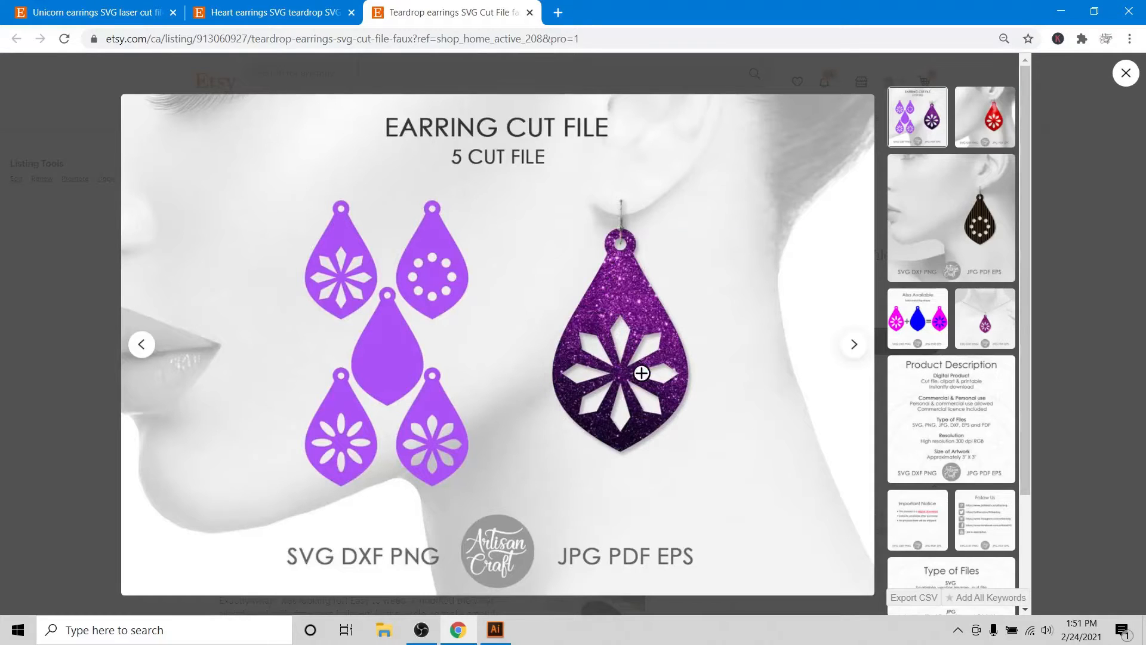
Step: Switch to Illustrator, hide the working file layer, and show the guides and 2x2 layers
click(502, 633)
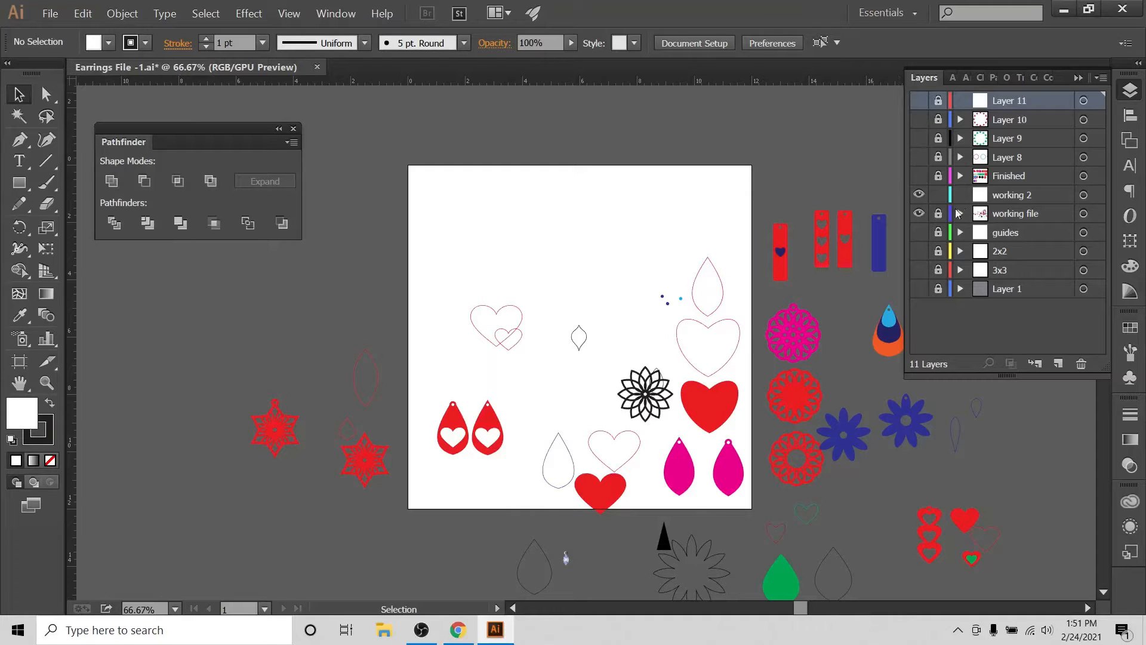
click(919, 214)
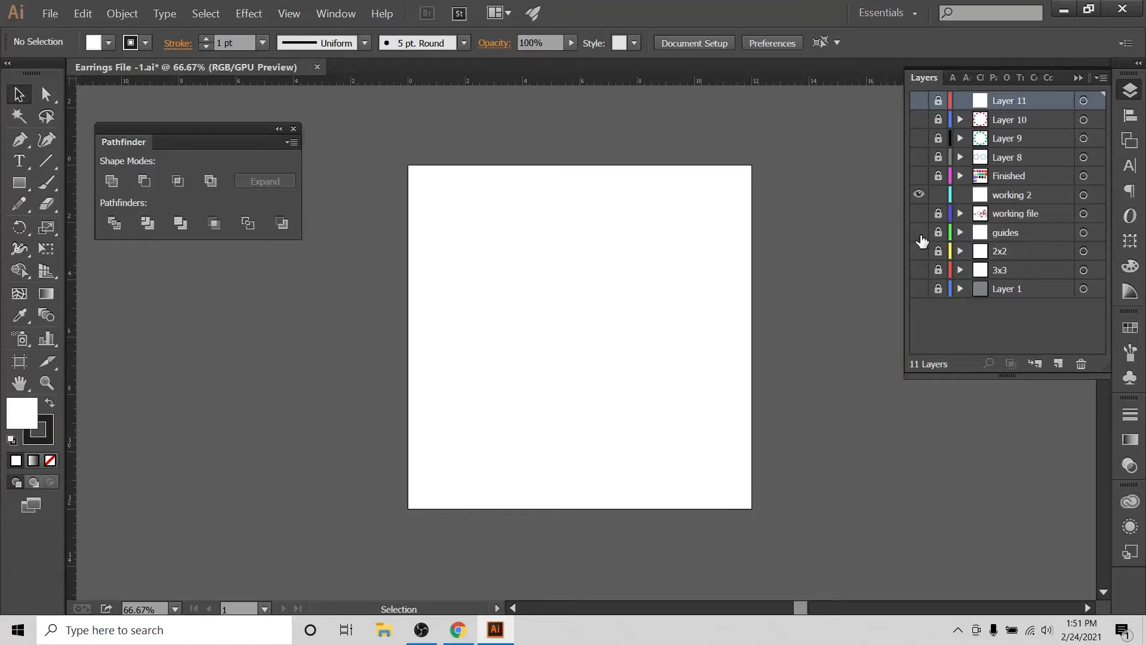
click(919, 233)
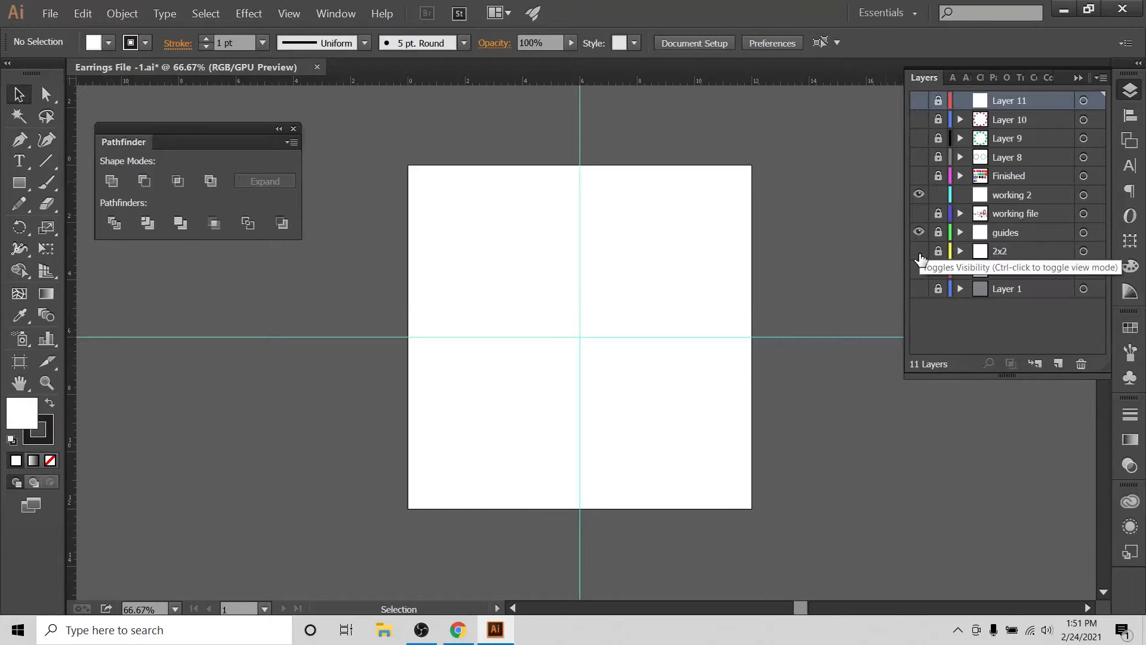
click(919, 251)
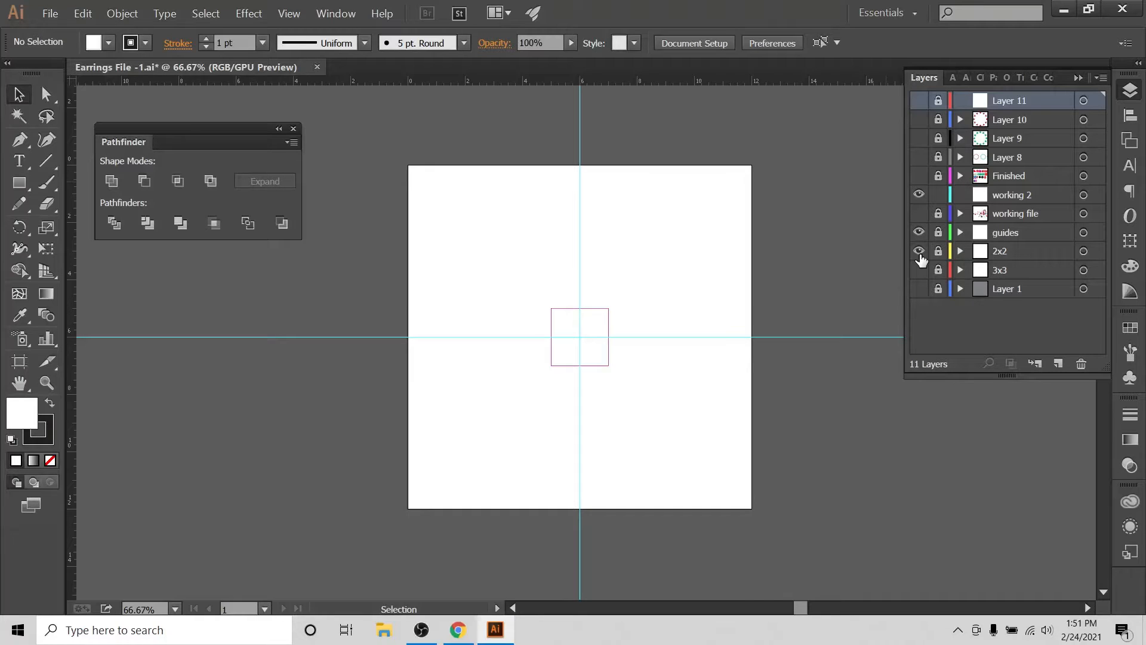
key(ctrl+plus)
key(ctrl+plus)
key(ctrl+plus)
key(ctrl+plus)
key(ctrl+plus)
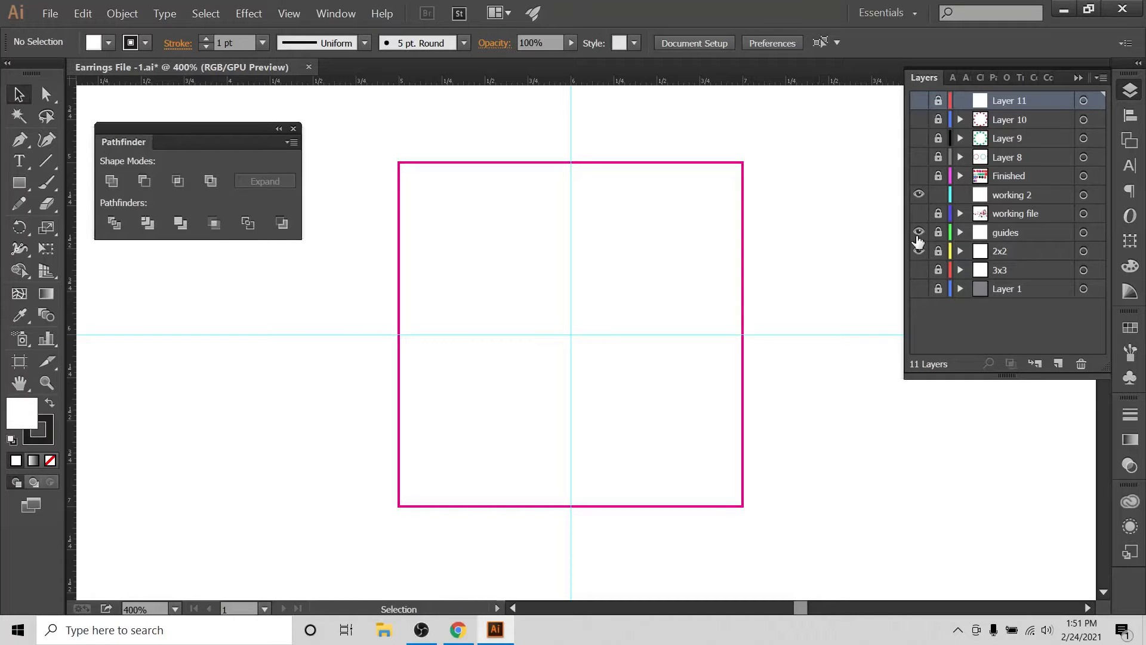
Step: Check the teardrop earring listing in the browser again and return to the Illustrator document
click(918, 234)
click(918, 234)
click(457, 629)
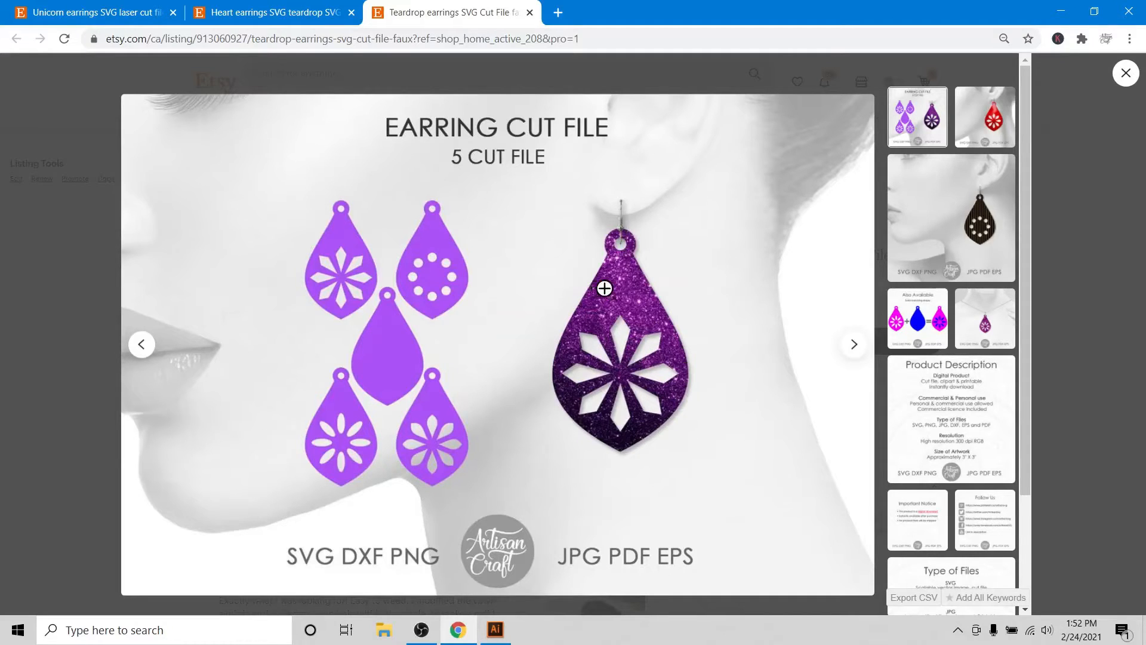
click(496, 630)
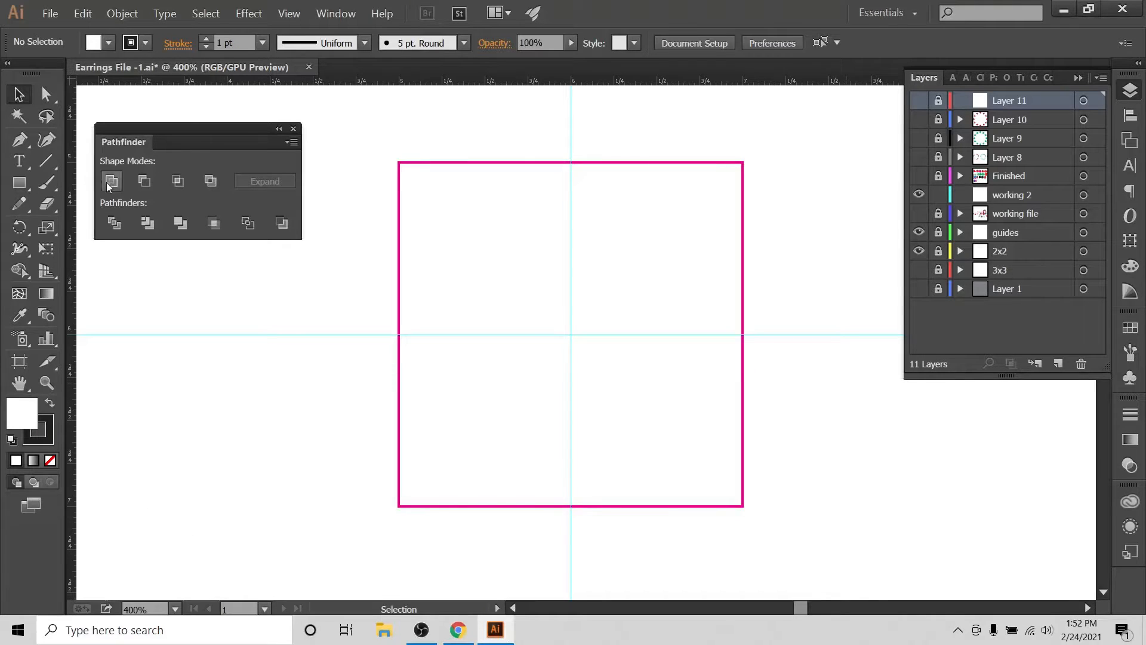
Step: Set up the Pencil tool with no fill and make the working 2 layer active for drawing
click(19, 205)
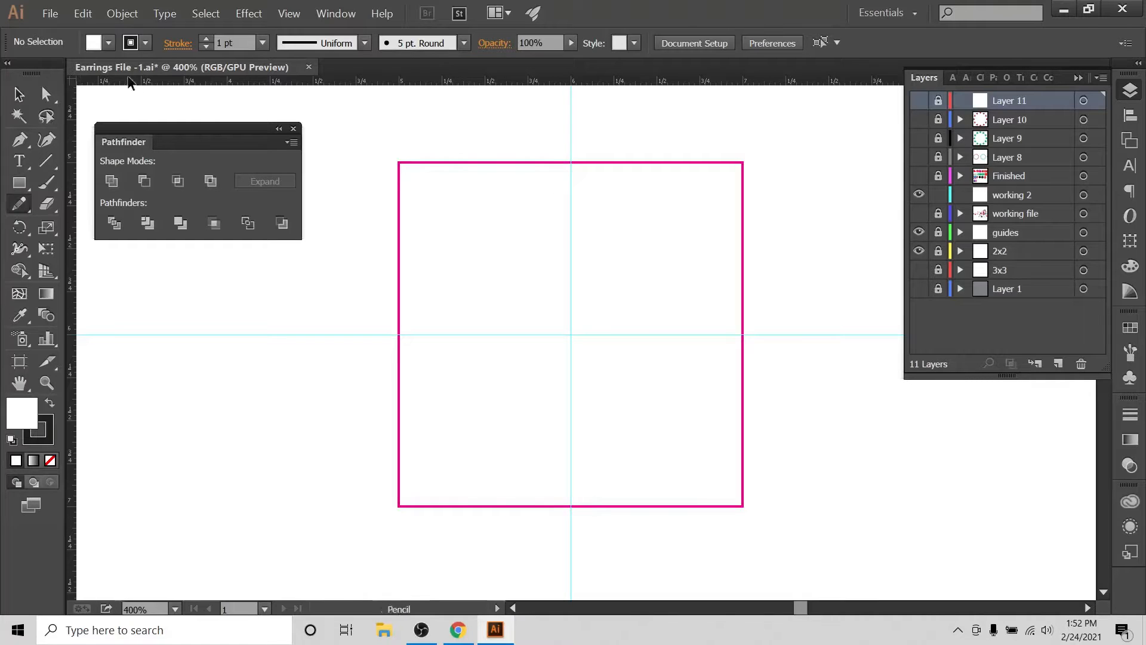
click(108, 43)
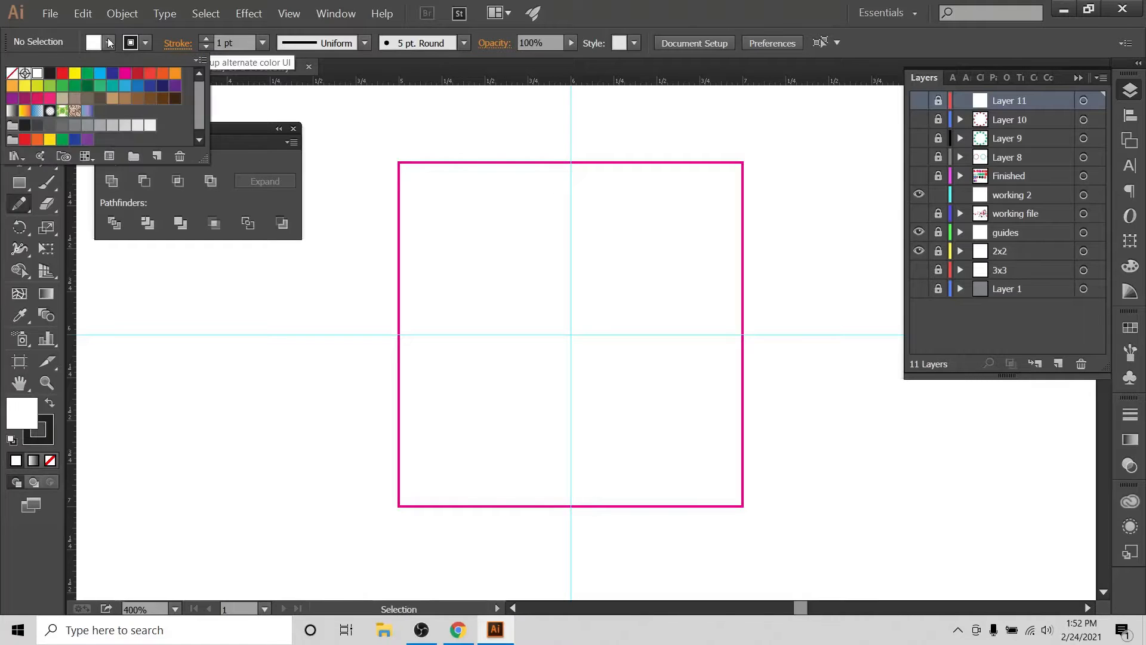
click(12, 73)
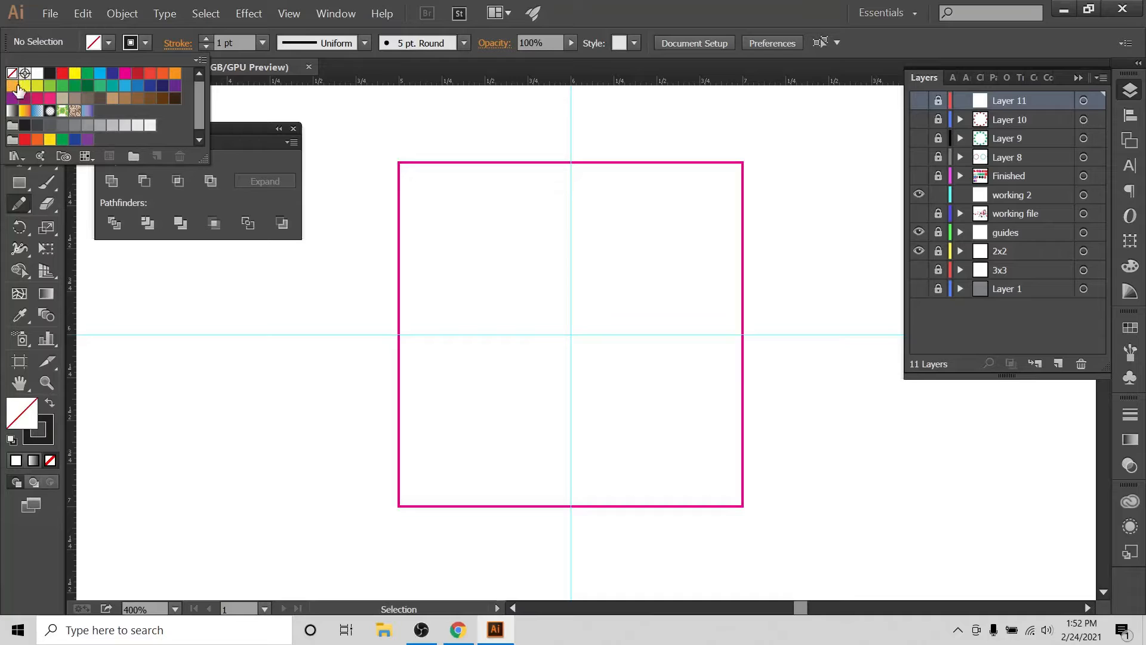
click(682, 4)
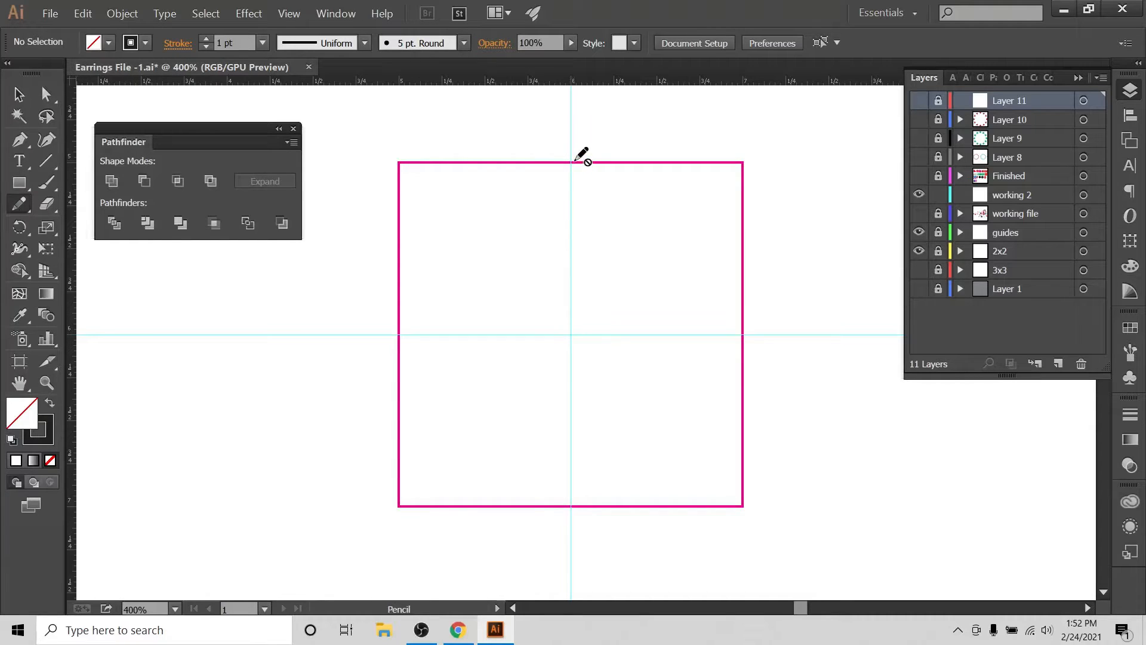
mouse_move(572, 165)
mouse_down()
mouse_move(647, 285)
mouse_move(670, 368)
mouse_move(661, 410)
mouse_move(576, 455)
mouse_up()
click(1002, 190)
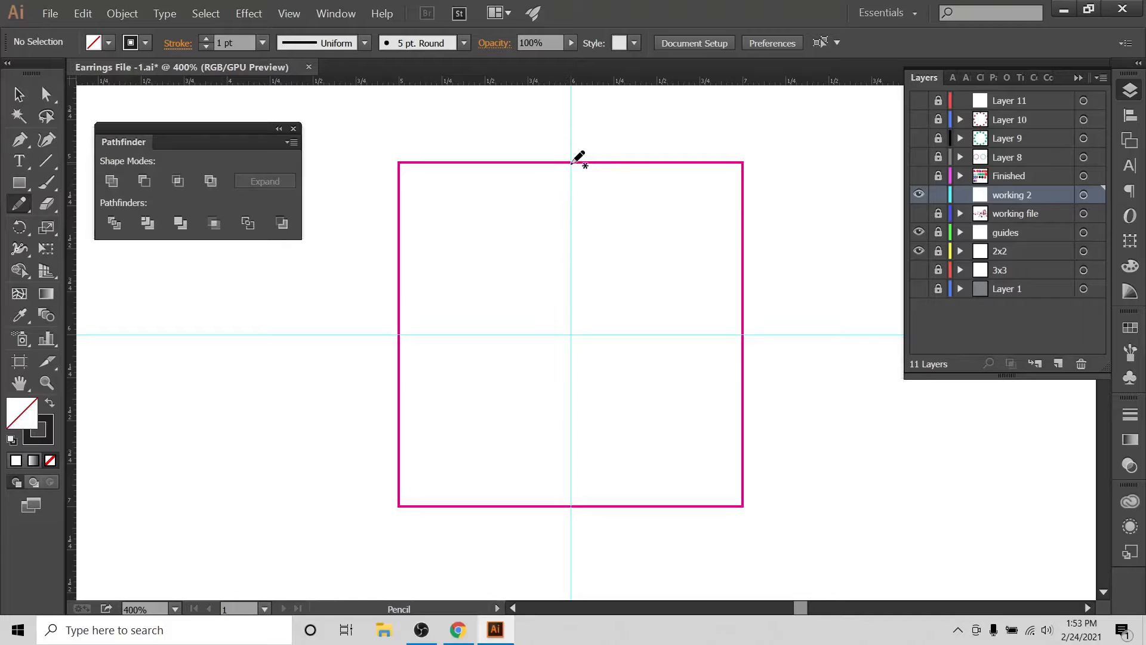
mouse_move(573, 163)
mouse_down()
mouse_move(642, 343)
mouse_move(619, 422)
mouse_move(580, 479)
mouse_up()
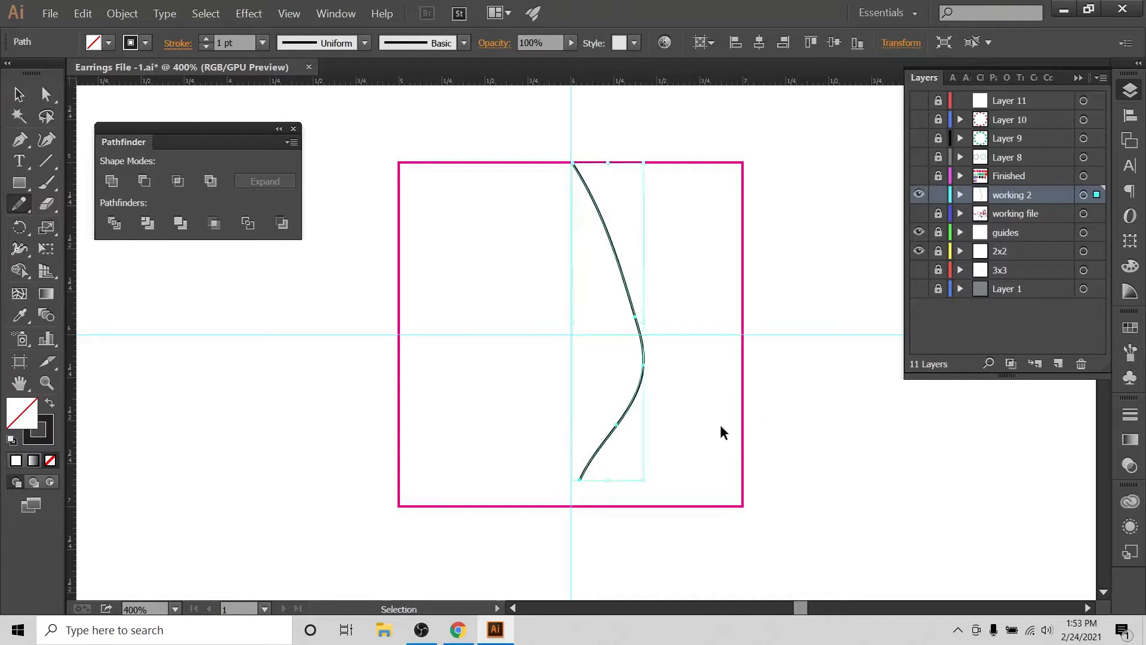
key(ctrl+z)
mouse_move(573, 164)
mouse_down()
mouse_move(675, 387)
mouse_move(661, 425)
mouse_move(568, 471)
mouse_up()
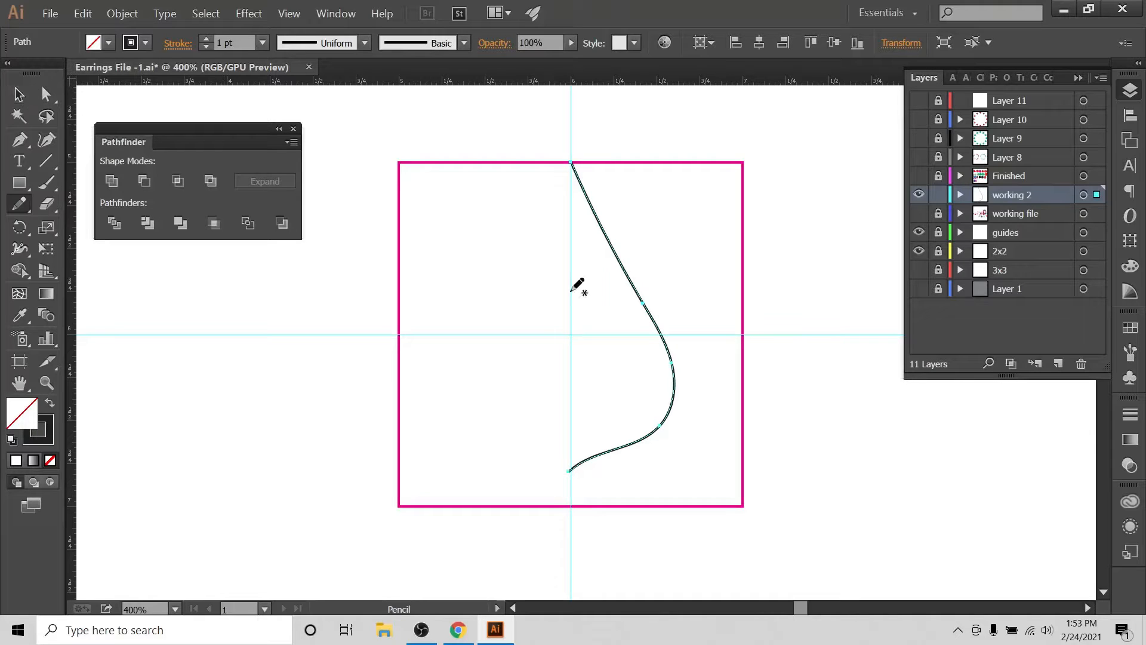
click(18, 94)
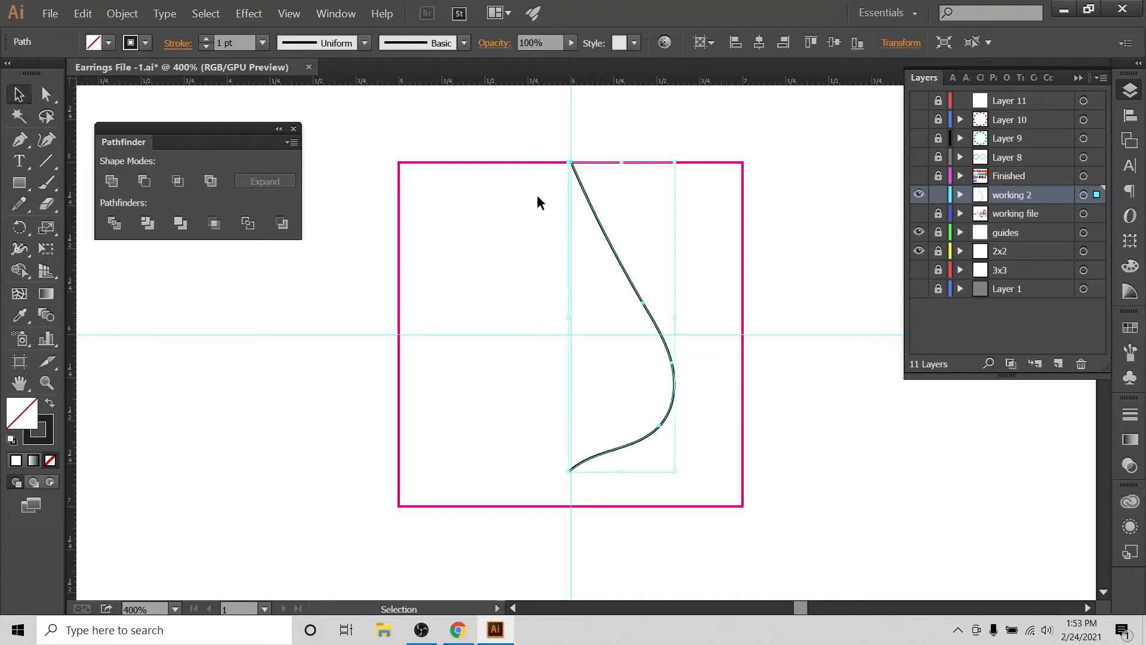
click(720, 229)
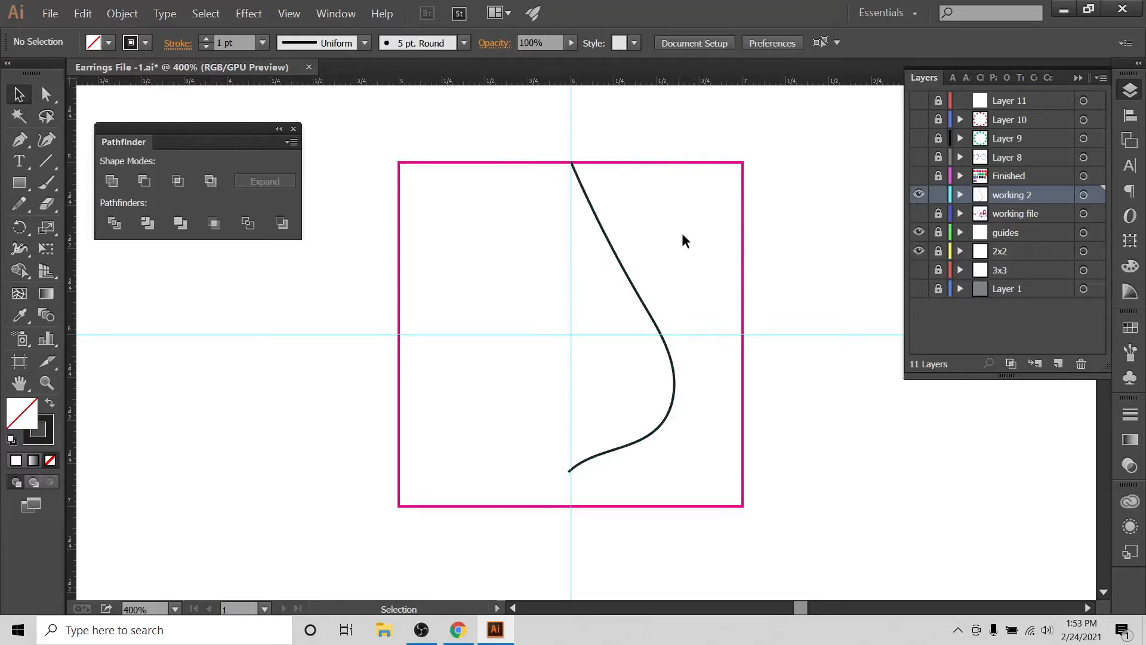
drag(592, 334, 591, 333)
key(Delete)
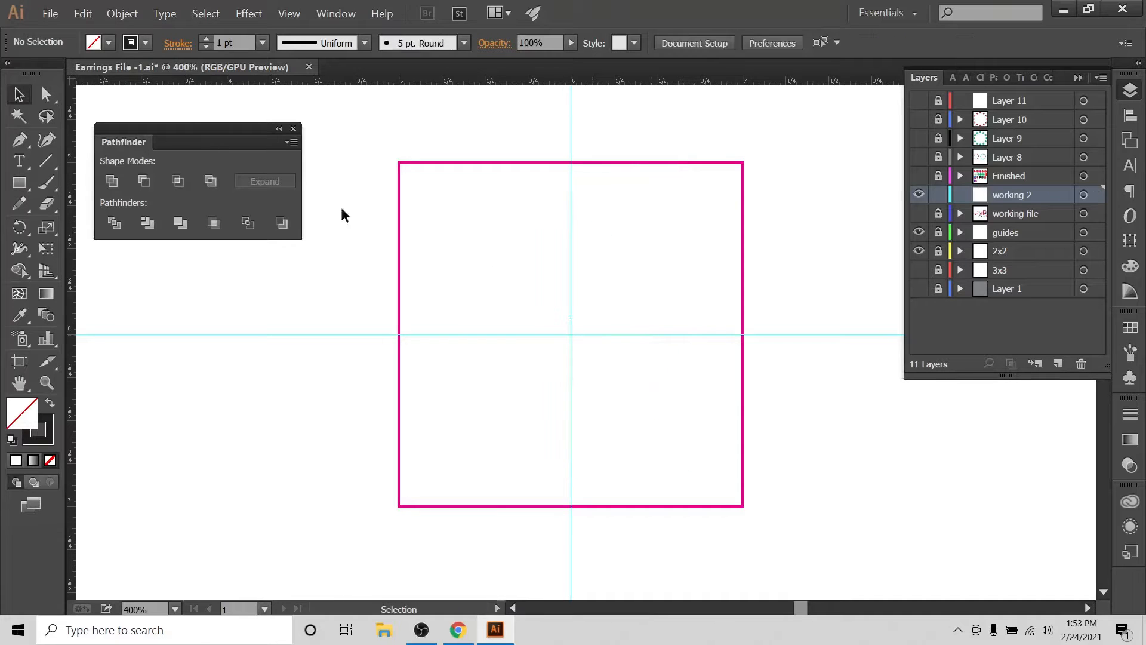
Step: Draw the right half of a teardrop with the Pencil, starting and ending on the vertical guide inside the 2x2 square, and narrow it slightly
click(19, 203)
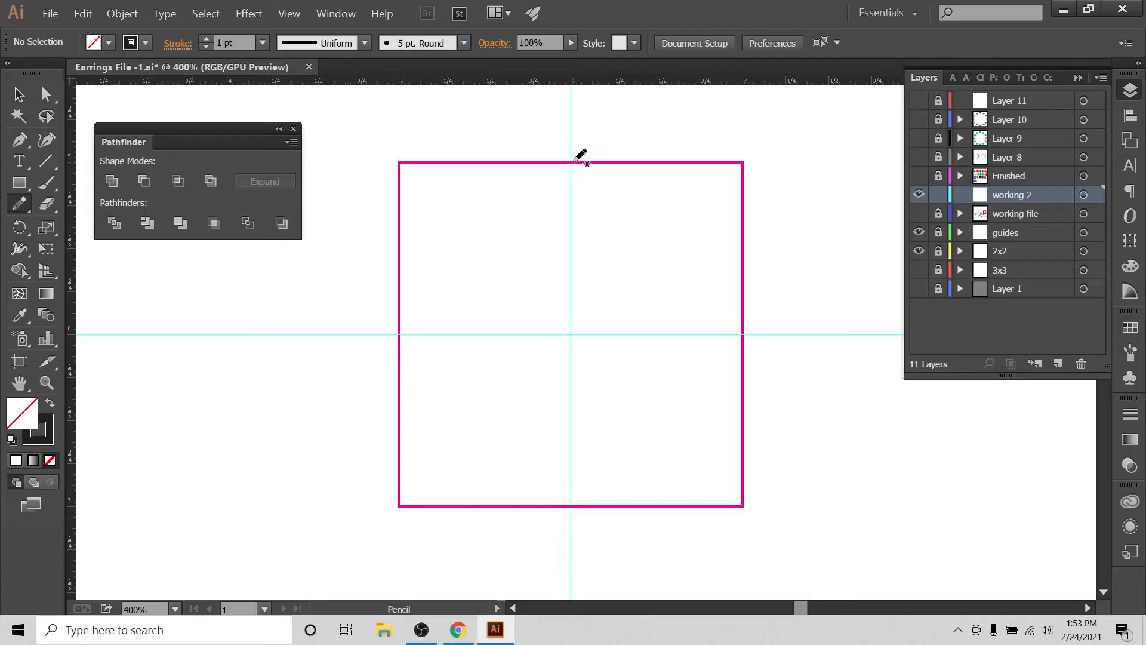
mouse_move(571, 161)
mouse_down()
mouse_move(666, 331)
mouse_move(675, 400)
mouse_move(656, 446)
mouse_move(631, 466)
mouse_move(572, 477)
mouse_up()
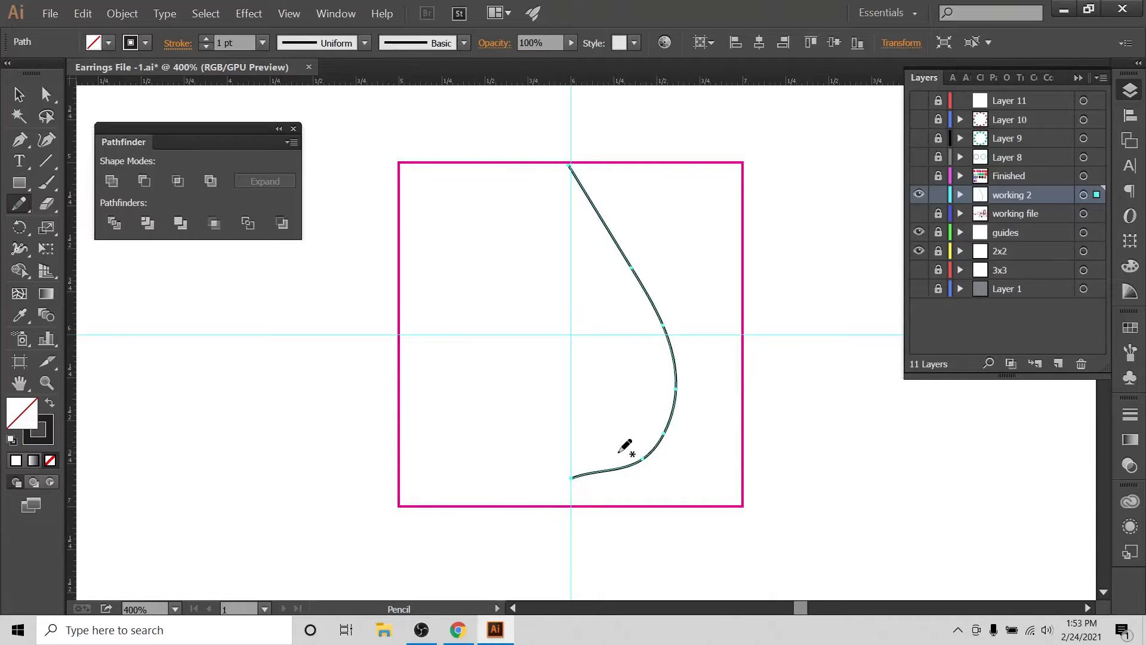
click(19, 94)
click(501, 208)
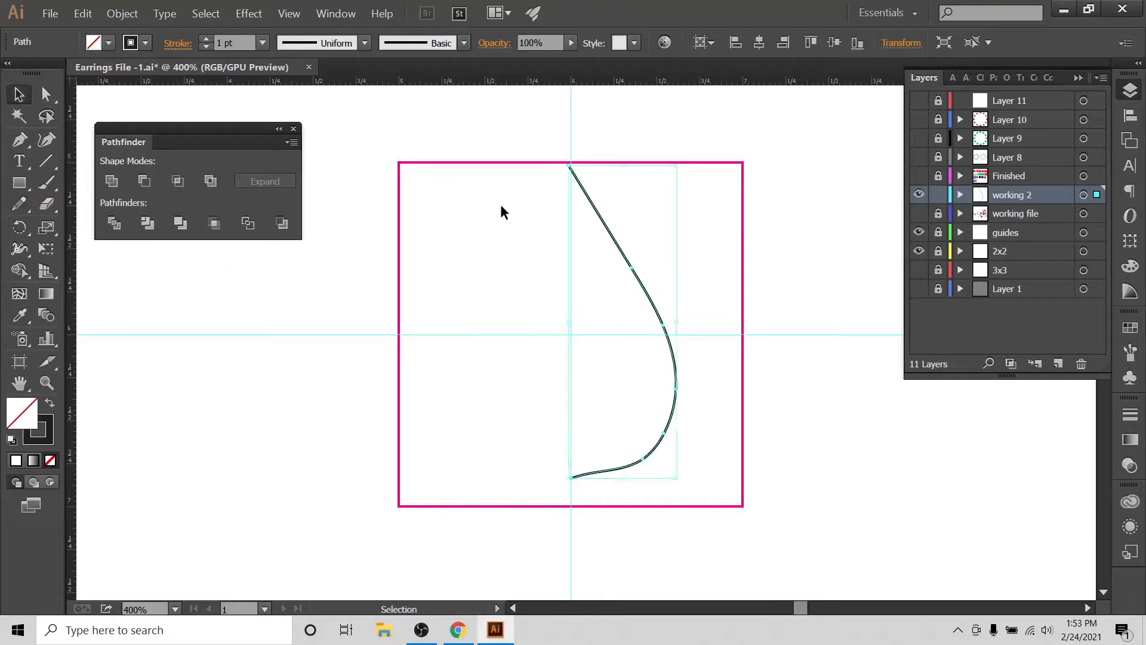
drag(663, 253, 531, 375)
drag(679, 326, 666, 325)
click(696, 308)
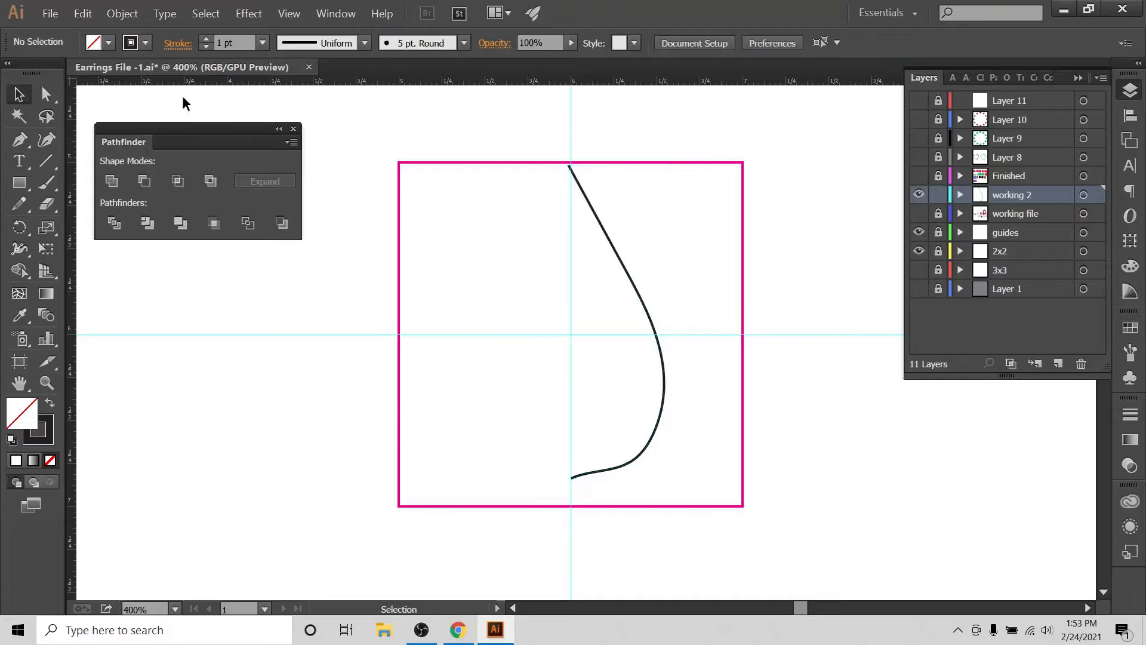
Step: Align the top anchor point of the half teardrop to the horizontal center so it sits on the vertical guide
click(46, 94)
click(569, 165)
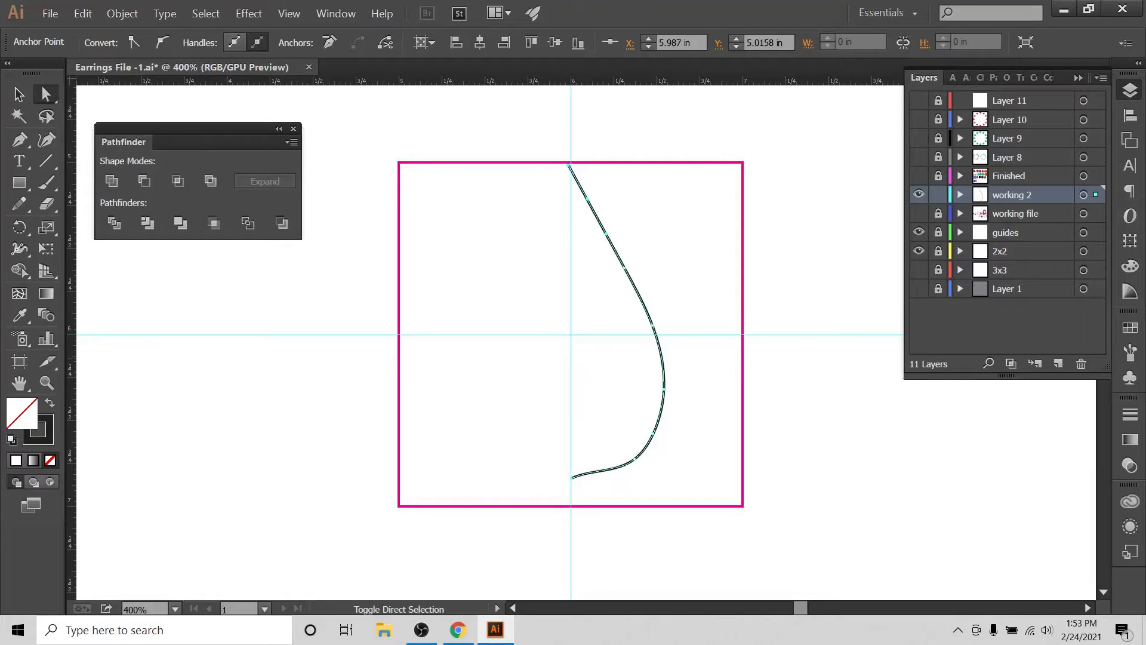
click(1134, 115)
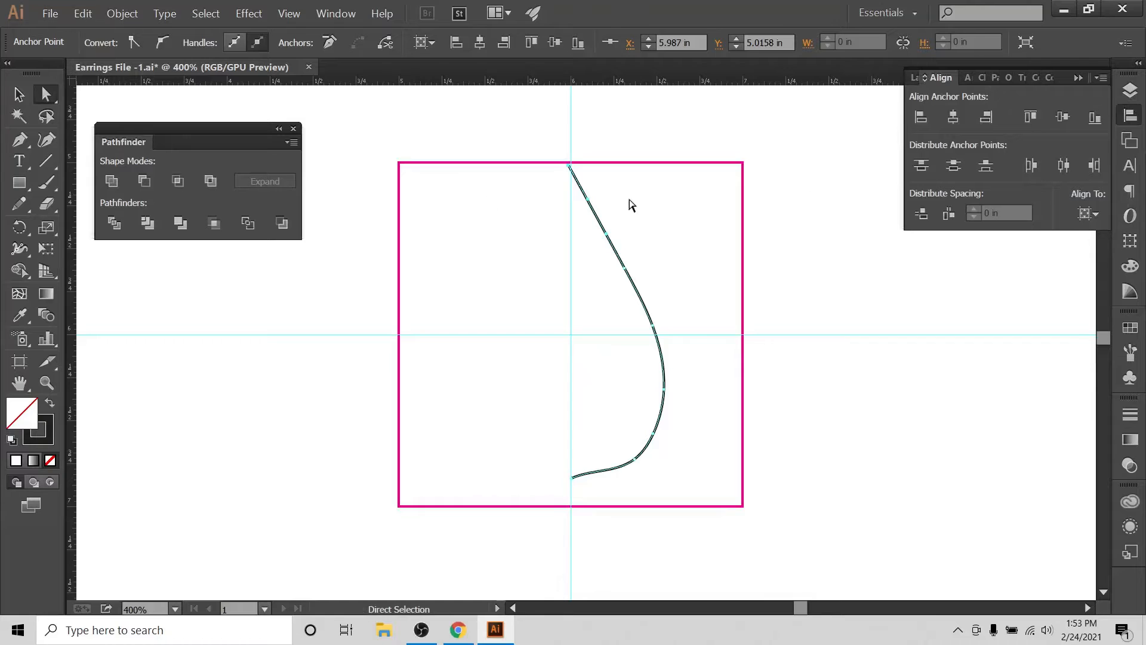
click(954, 117)
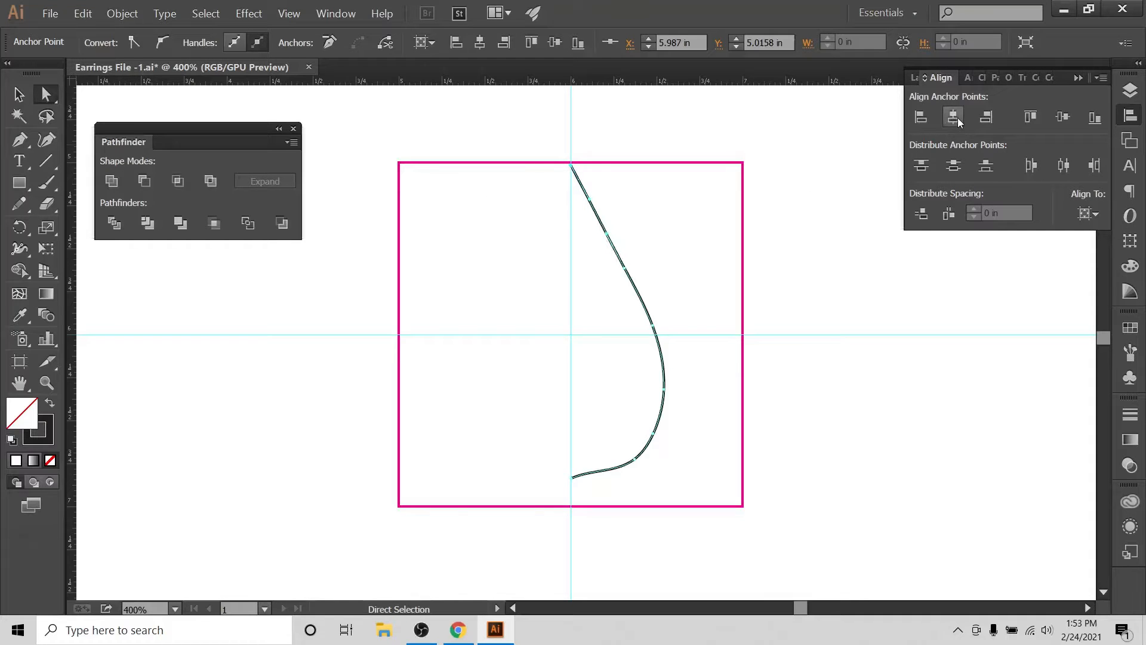
click(19, 94)
click(667, 215)
Step: Simplify the half teardrop path with 50% curve precision and 0° angle threshold, with the preview on
click(592, 209)
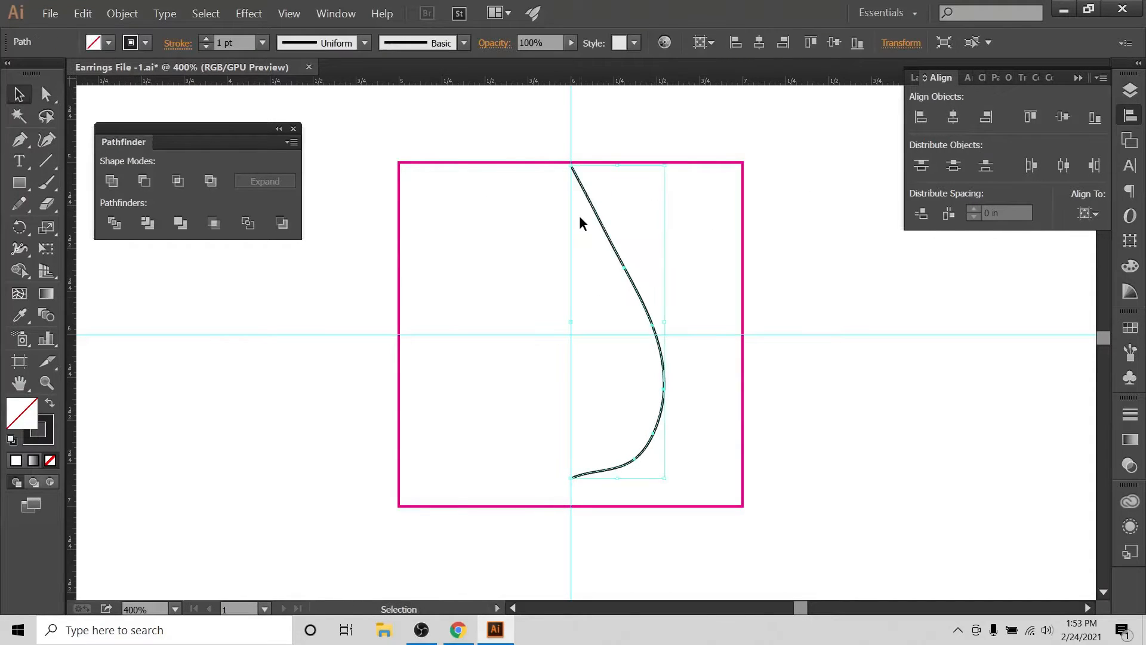
key(ctrl+equal)
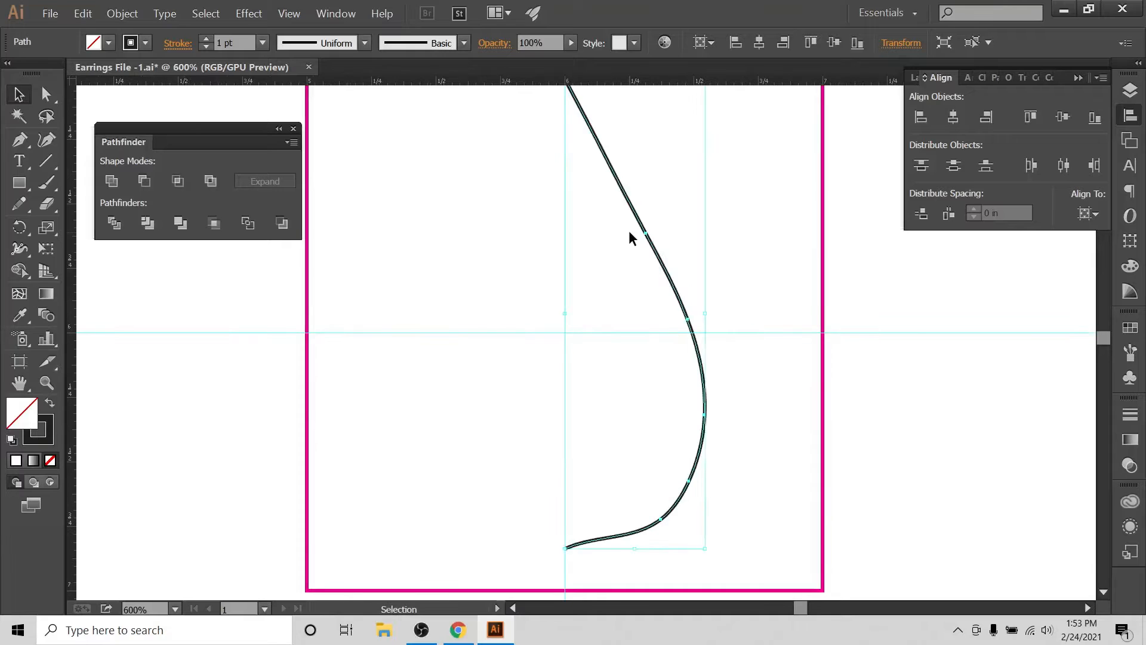
scroll(659, 227, up, 1)
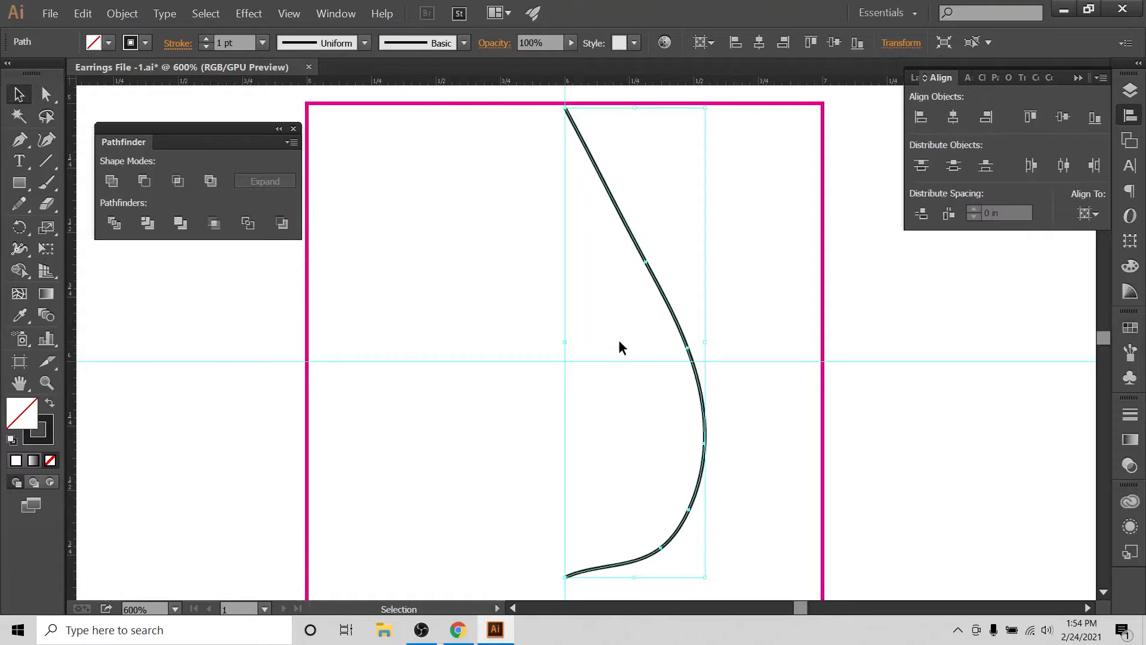
key(ctrl+minus)
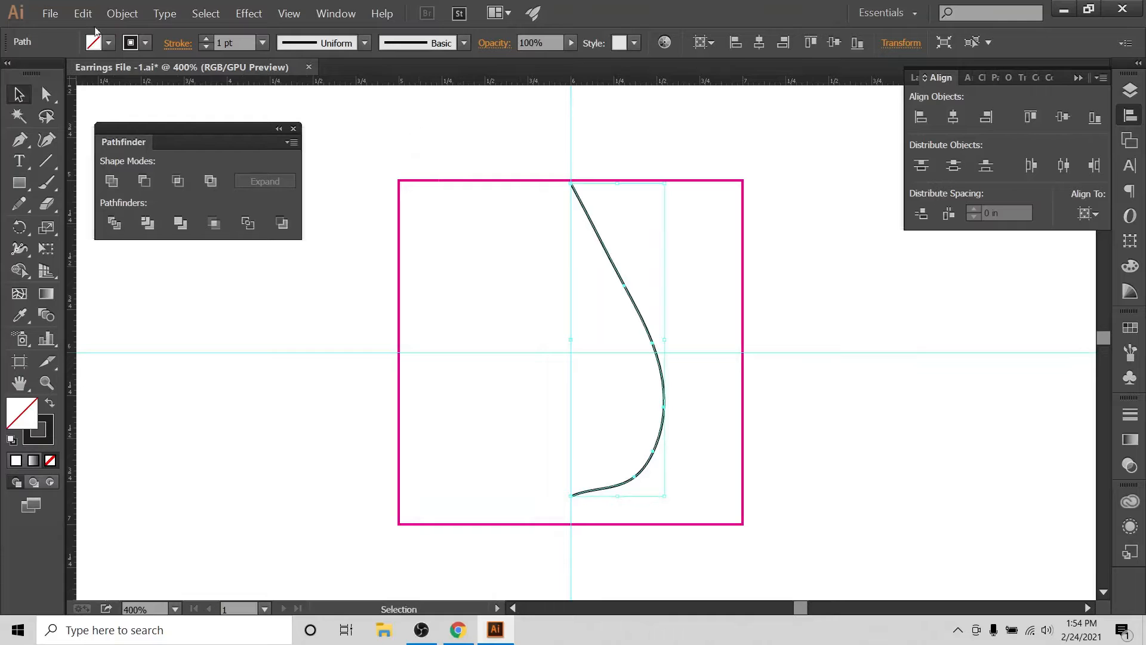
drag(692, 217, 584, 336)
click(123, 13)
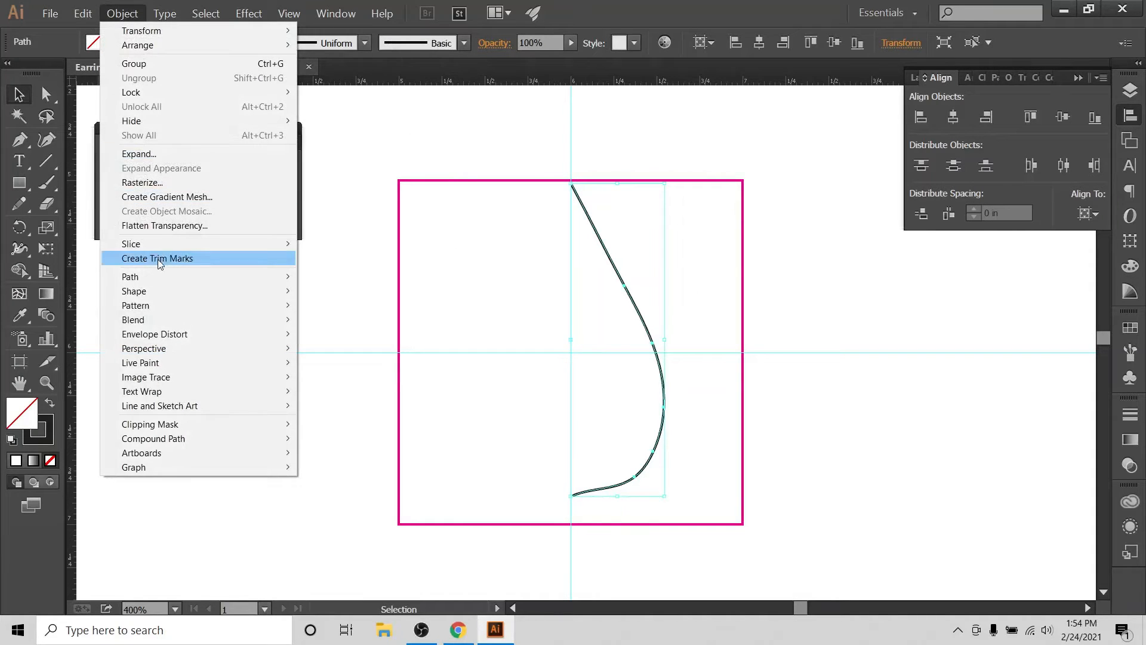
mouse_move(160, 276)
click(442, 343)
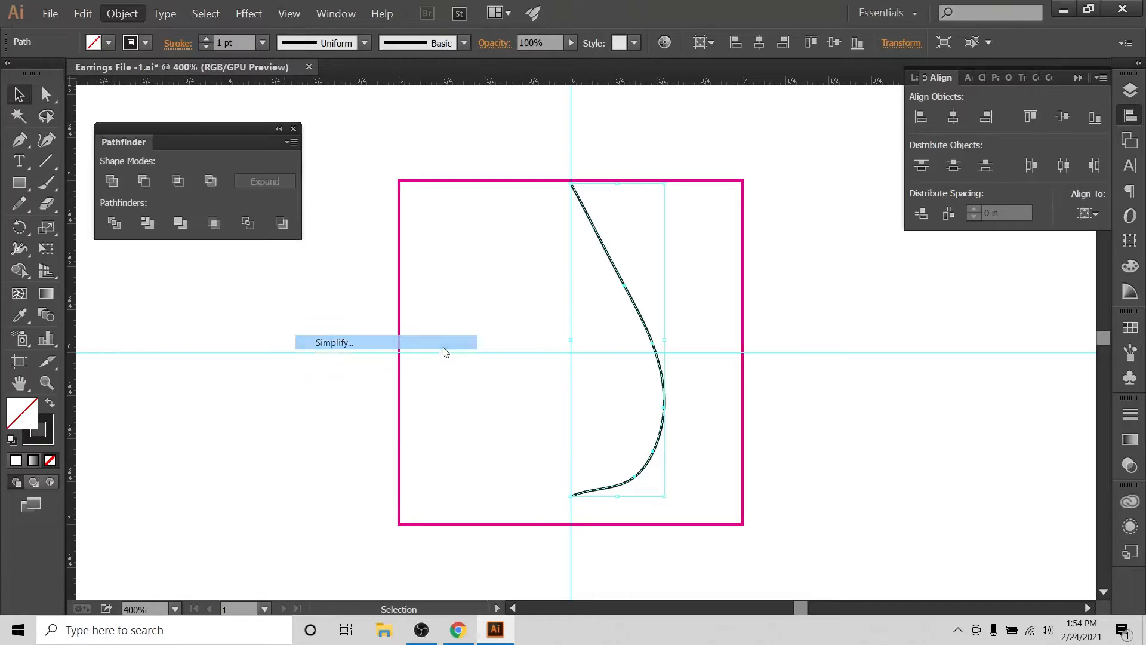
click(841, 295)
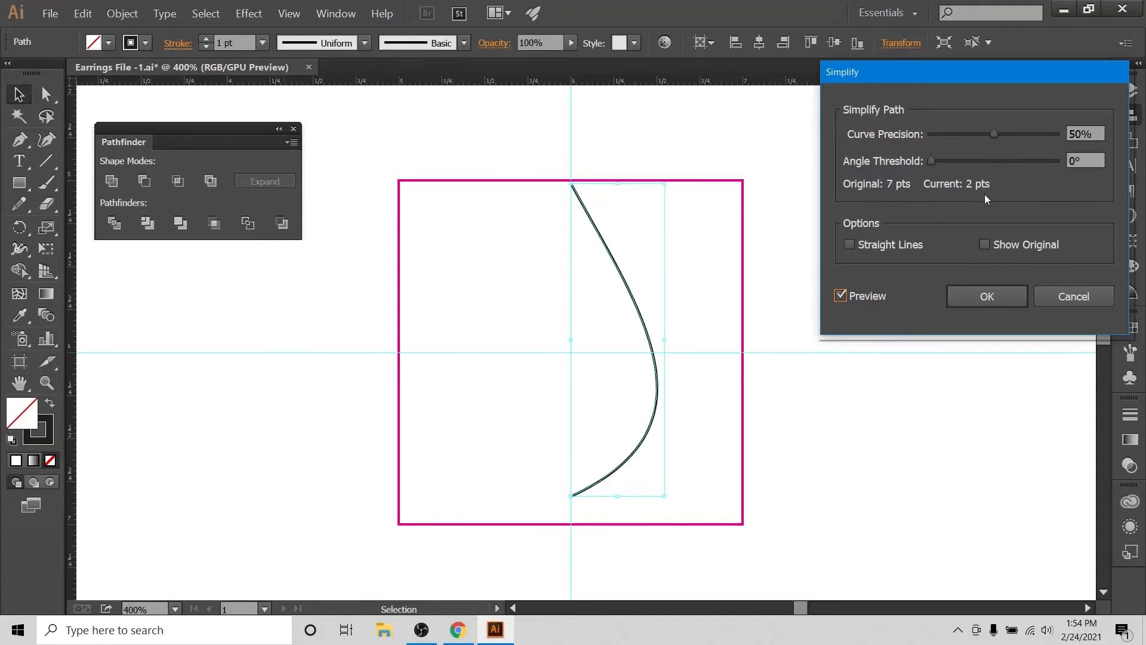
click(973, 301)
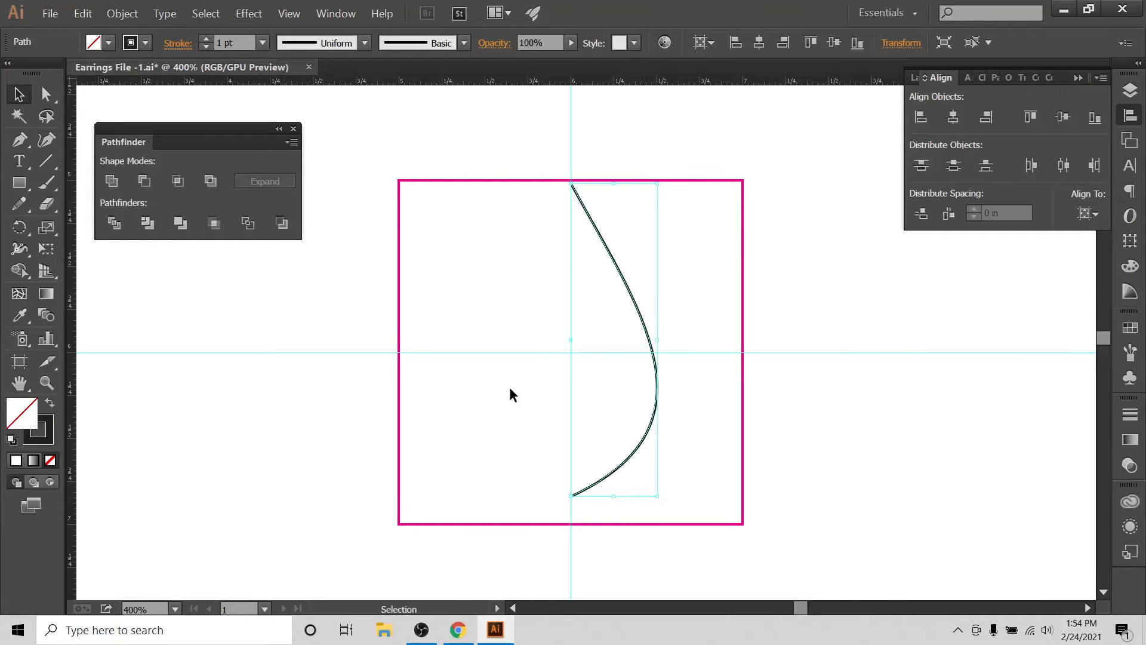
Step: Reflect a copy of the half teardrop path across the vertical axis
click(692, 284)
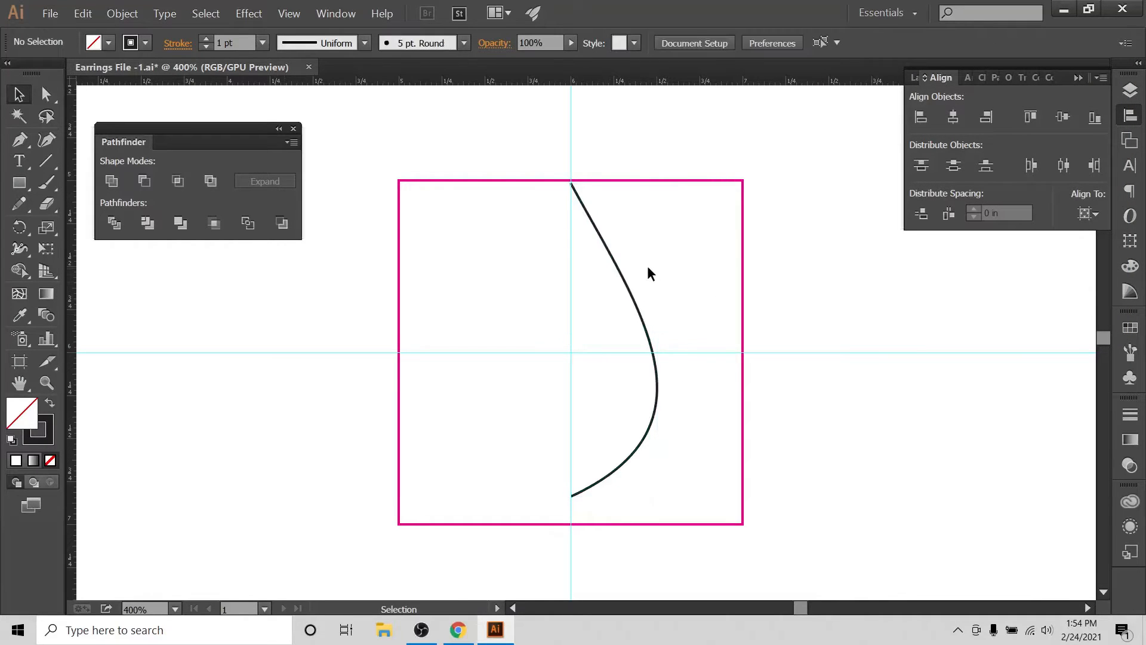
click(620, 282)
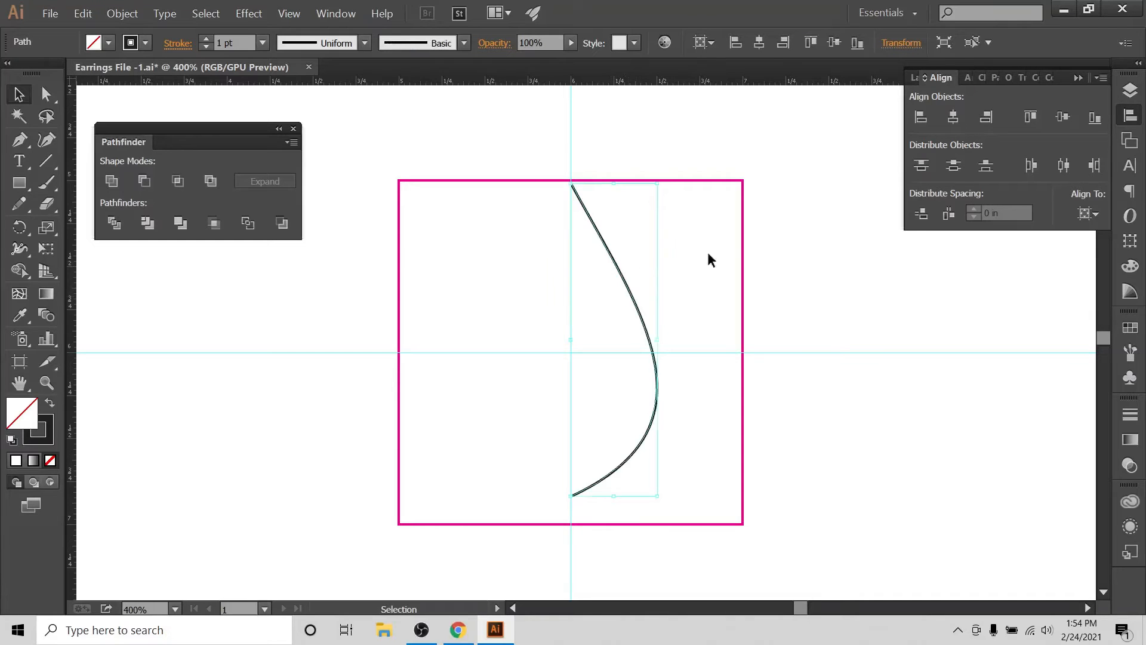
right_click(620, 270)
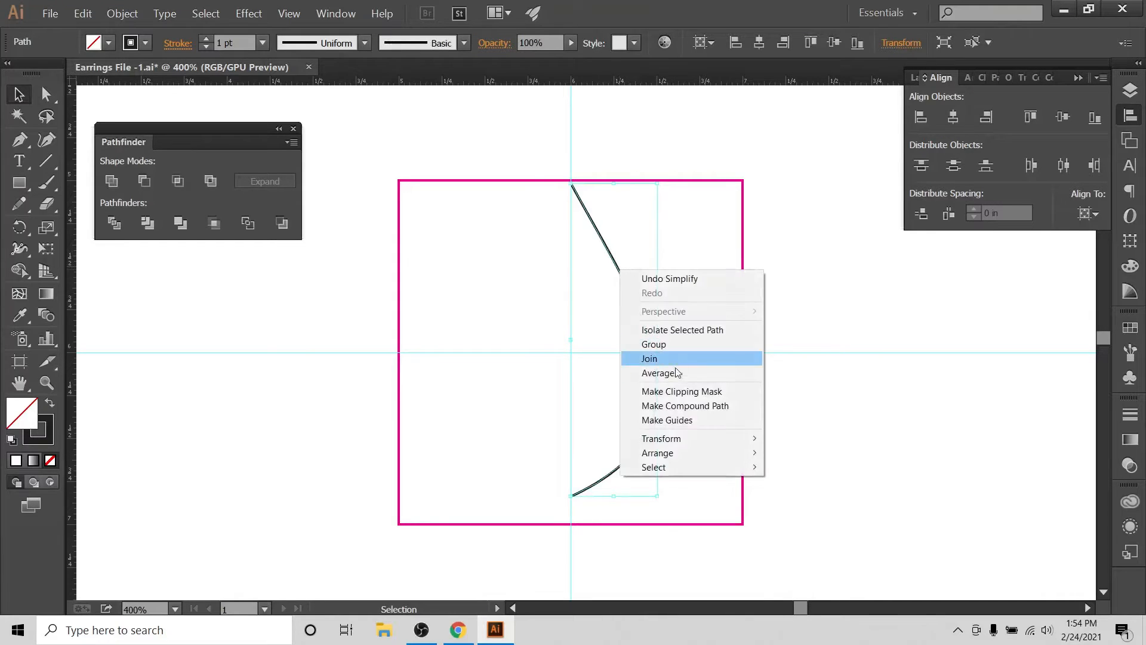
mouse_move(690, 440)
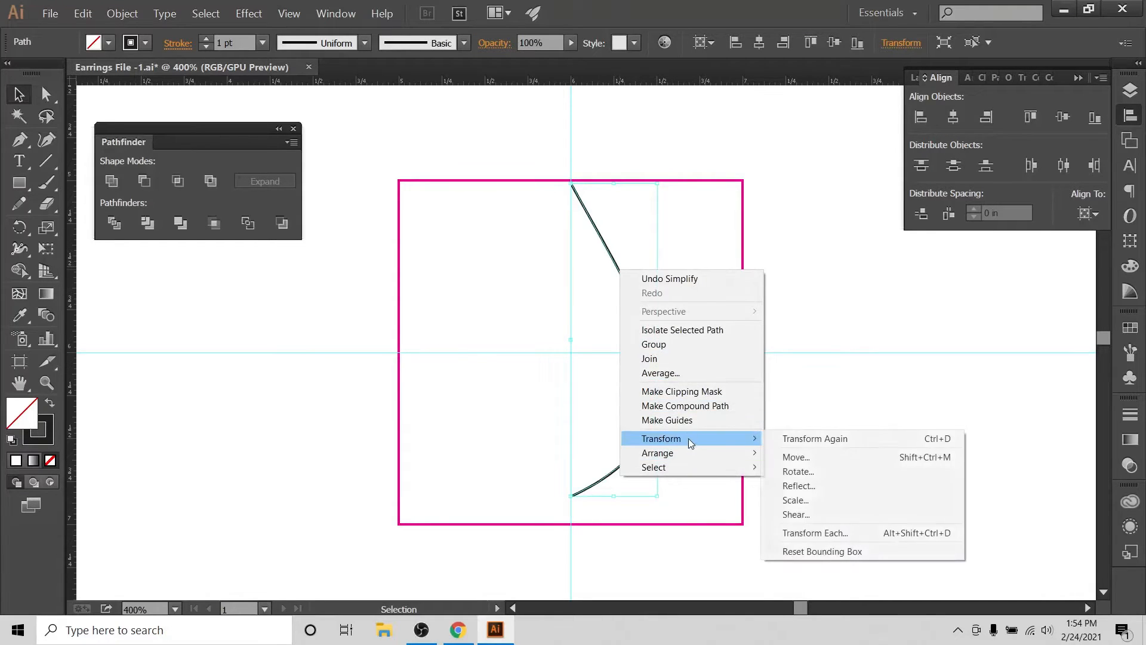
click(861, 485)
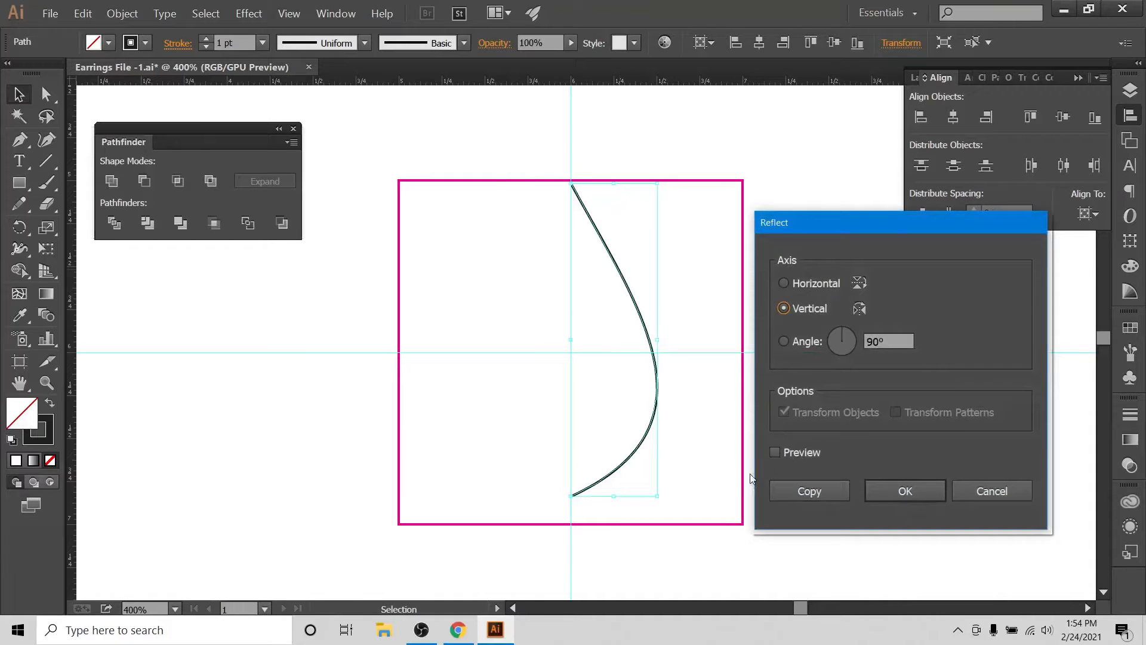
click(783, 493)
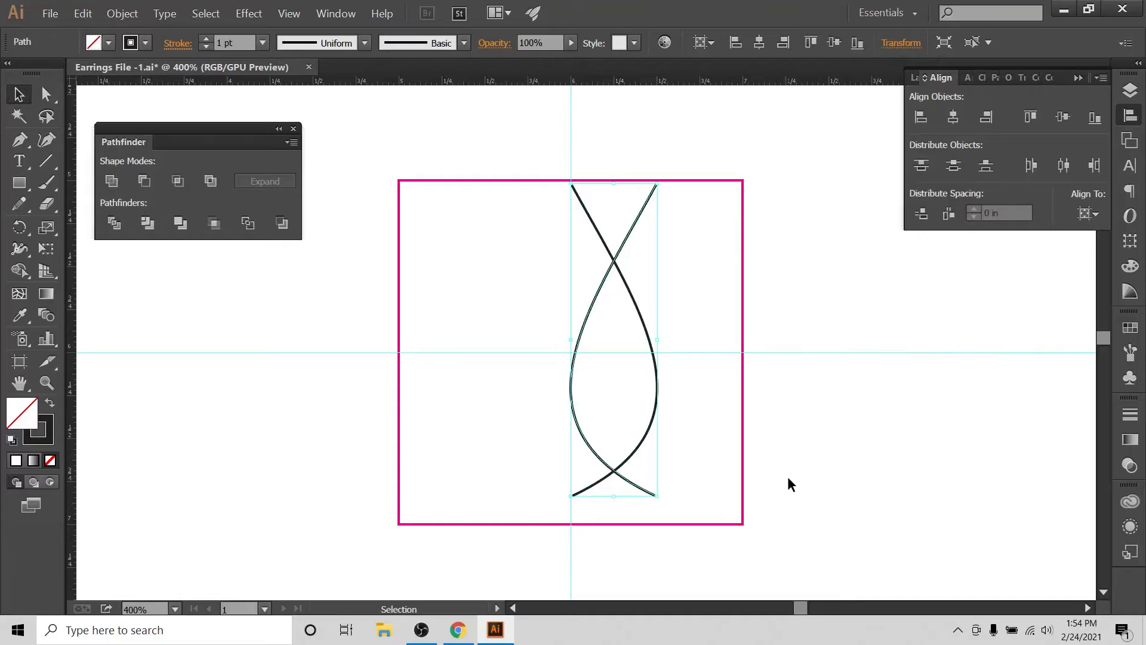
Step: Nudge the mirrored half left until its open ends sit just beside those of the original half, with a small gap
key(Left)
key(Left)
key(Left)
key(Left)
key(Left)
key(Left)
key(Left)
key(Left)
key(Left)
key(Left)
key(Left)
key(Left)
key(Left)
key(Left)
key(Left)
key(Left)
key(Left)
key(Left)
key(Left)
key(Left)
key(Left)
key(Left)
key(Left)
key(Left)
key(Left)
key(Left)
key(Left)
key(Left)
key(Left)
key(Left)
key(Left)
key(Left)
key(Left)
key(Left)
key(Left)
key(Left)
key(Left)
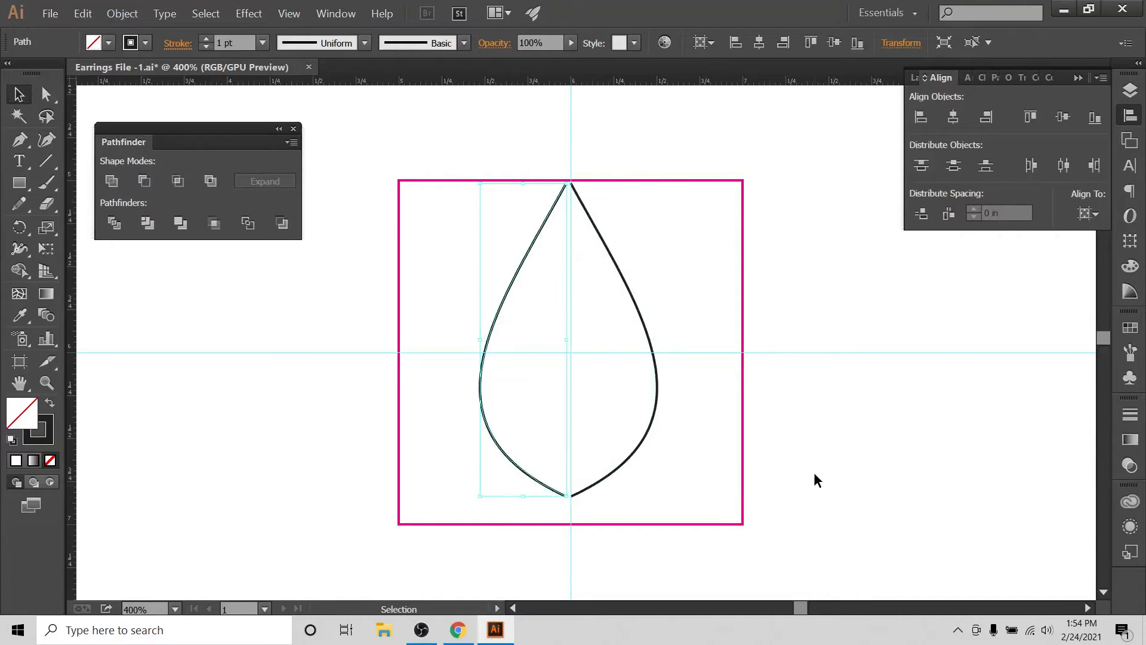
Step: Hide the guides and 2x2 layers and deselect the path so only the two teardrop halves are displayed
click(1129, 90)
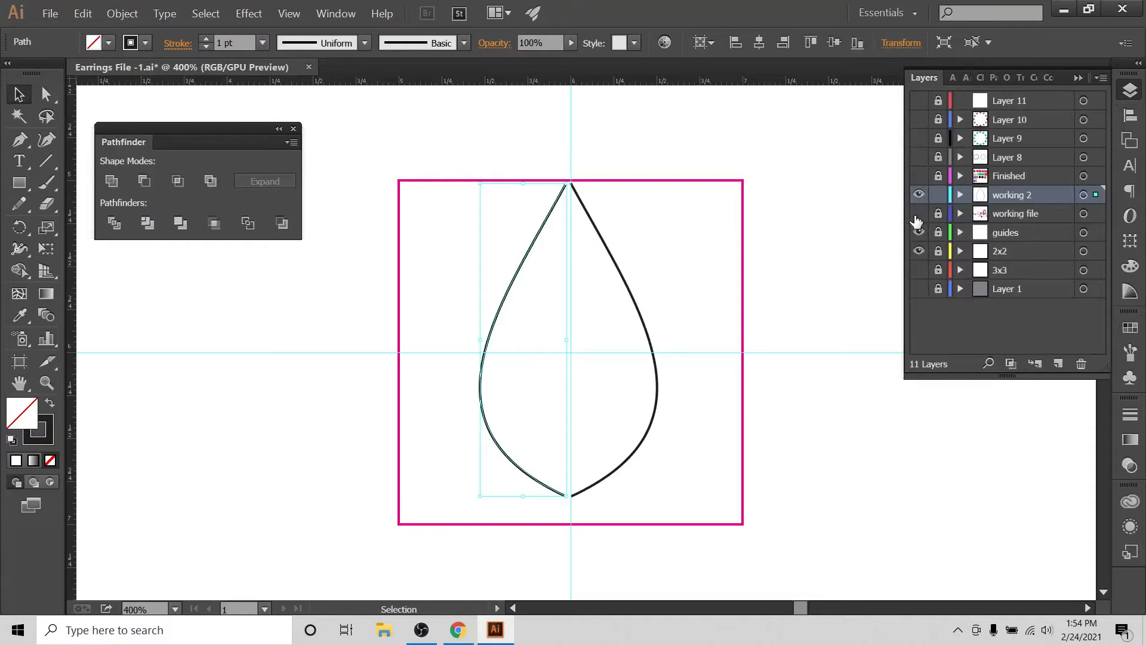
click(918, 232)
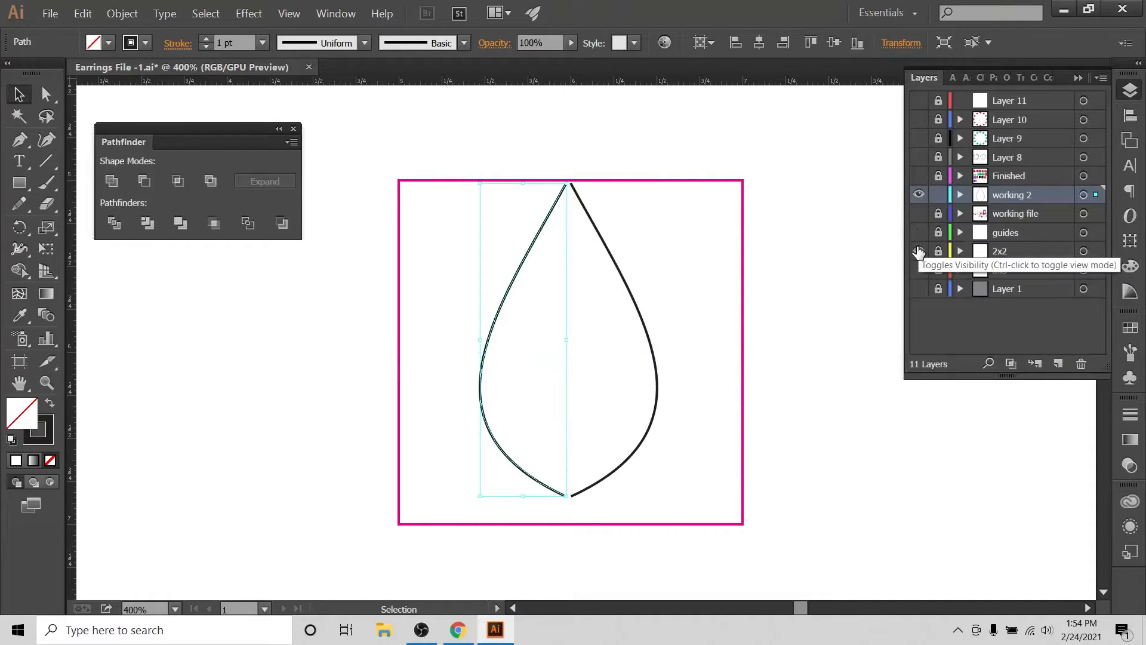
click(744, 241)
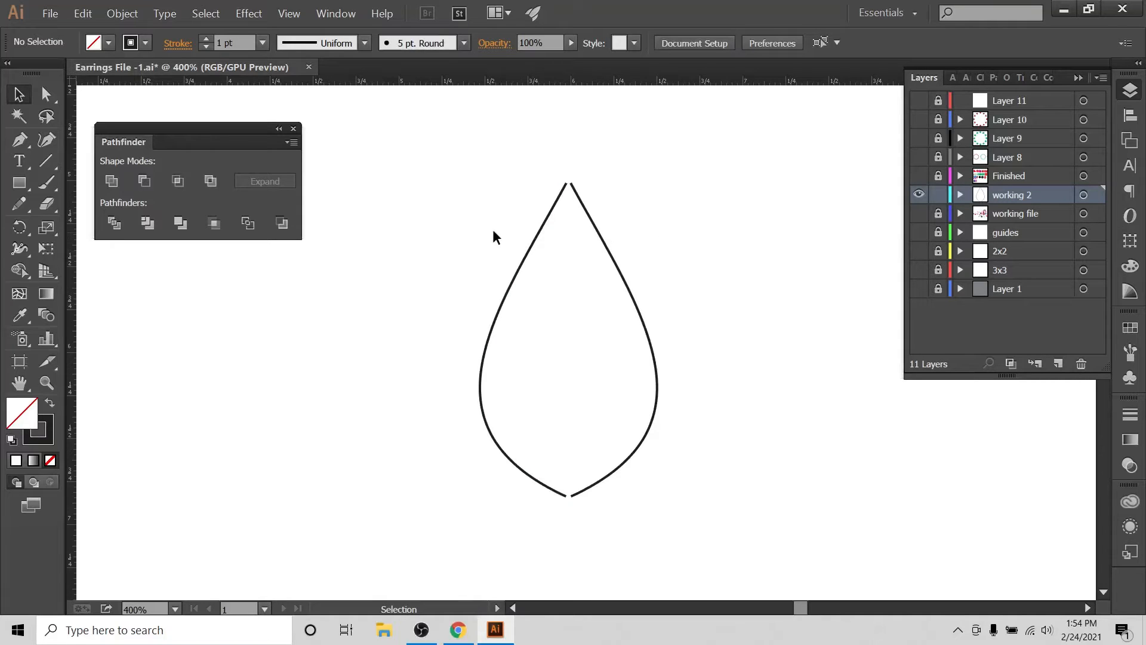
Step: Join the top endpoints of the two teardrop halves with the Join tool, and check the merged anchor point
key(ctrl+plus)
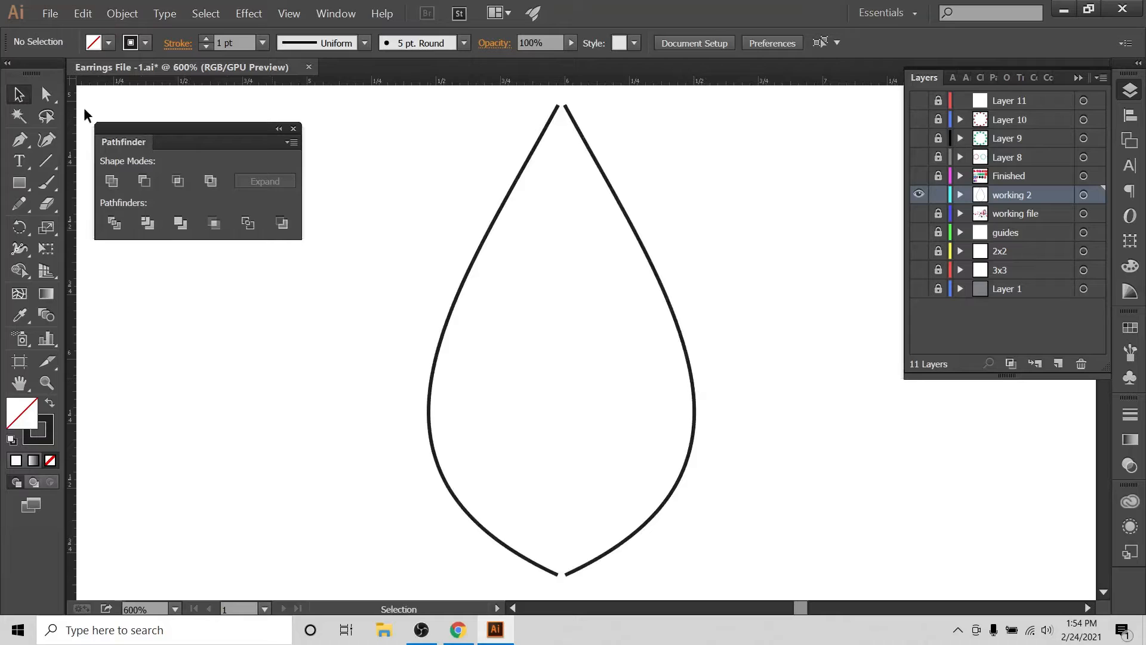
click(48, 95)
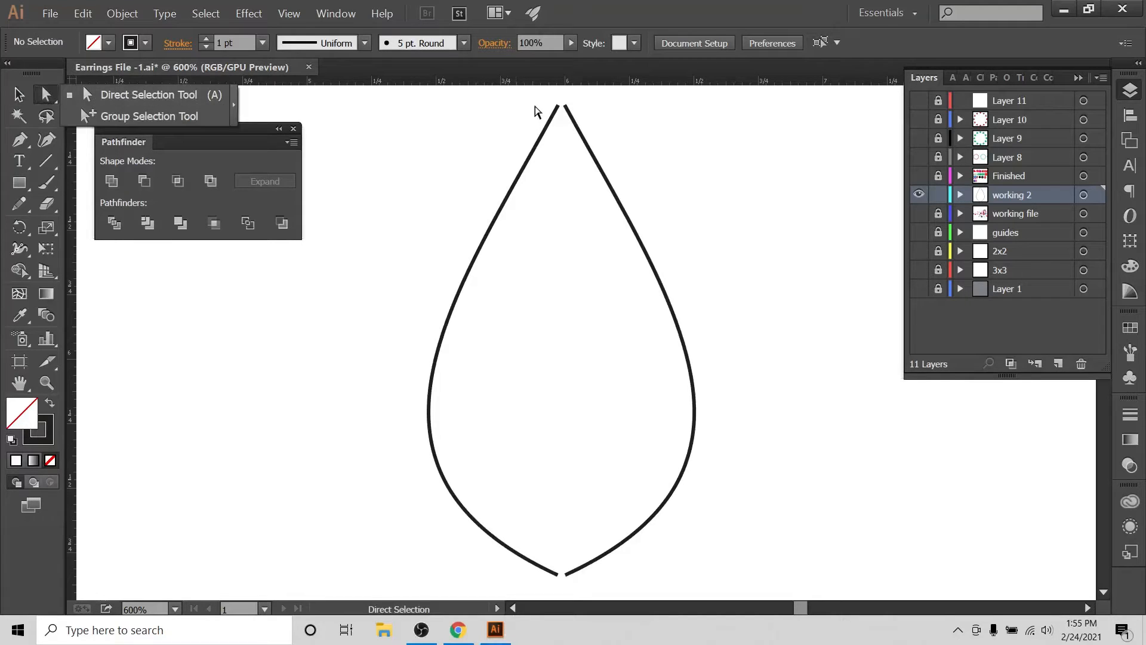
drag(540, 95, 588, 121)
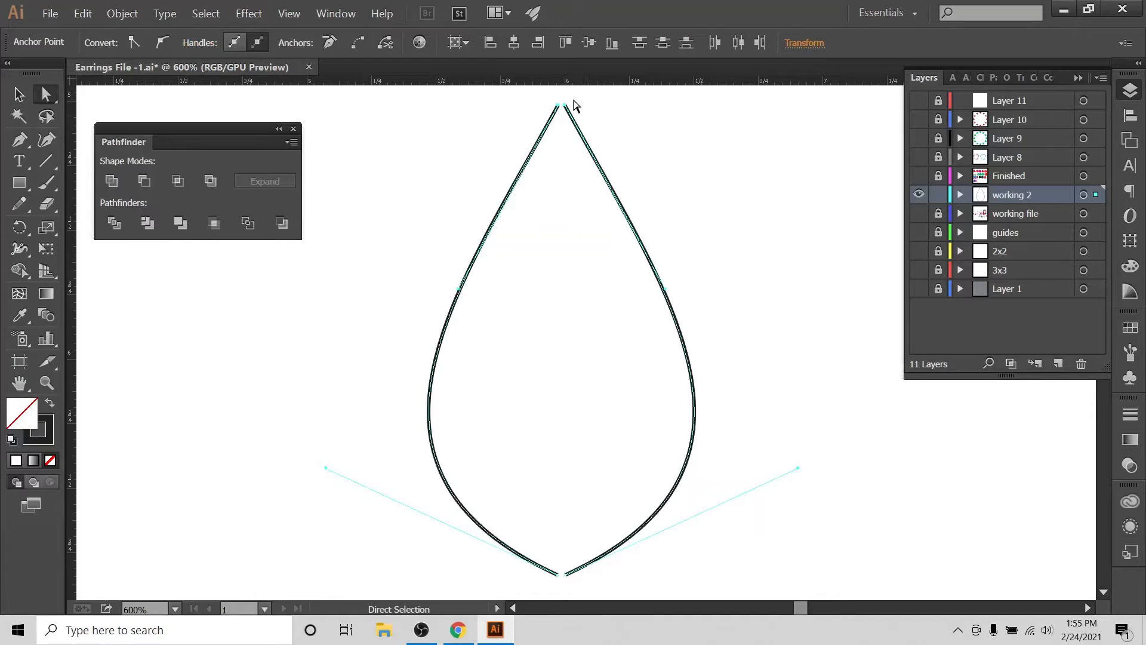
click(14, 212)
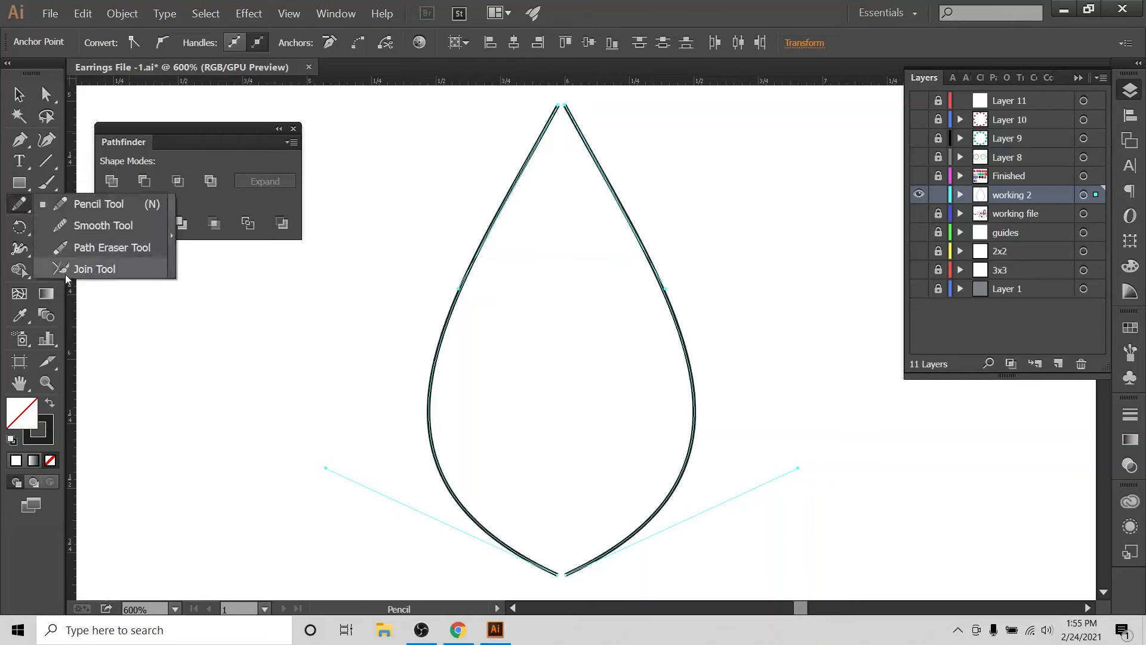
click(66, 270)
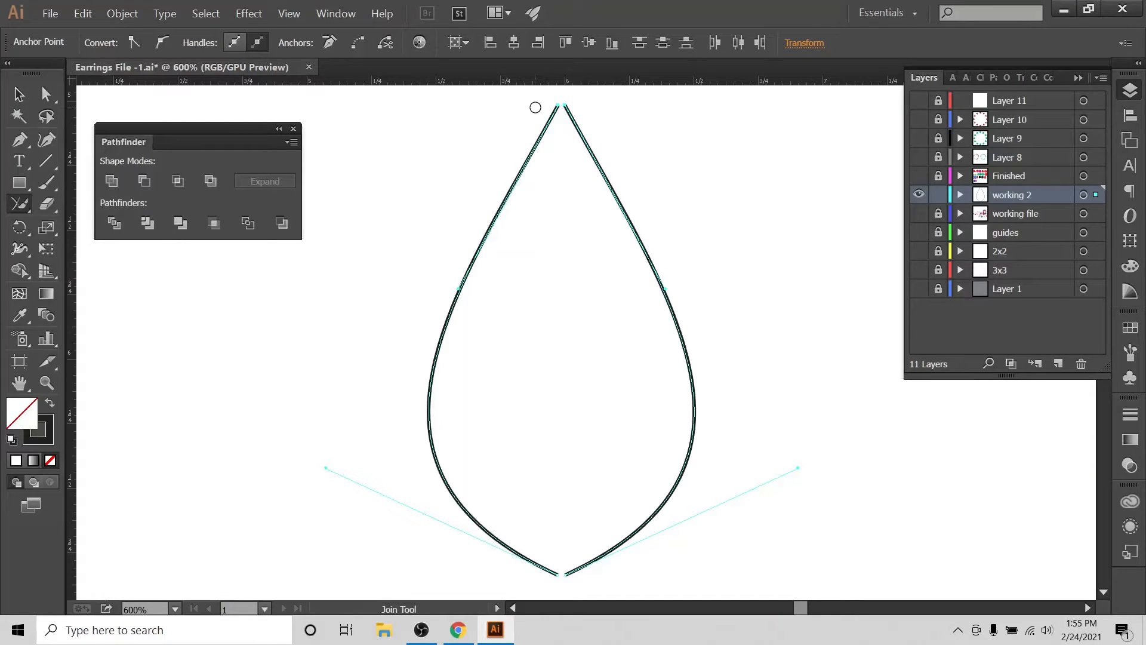
drag(535, 108, 588, 111)
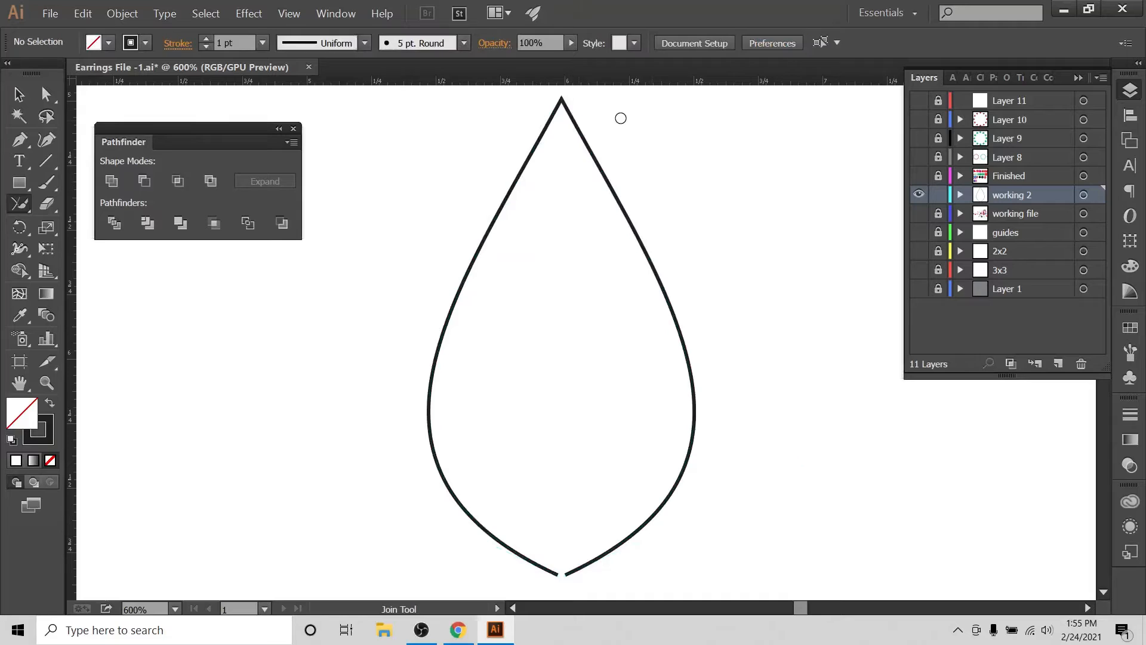
key(a)
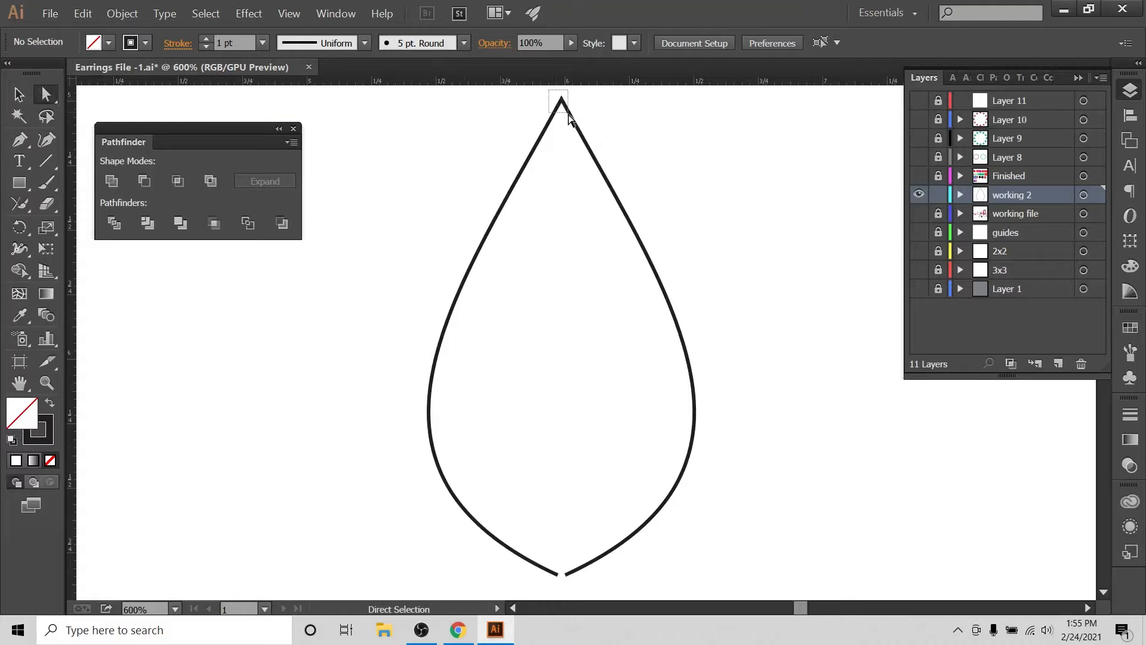
click(580, 138)
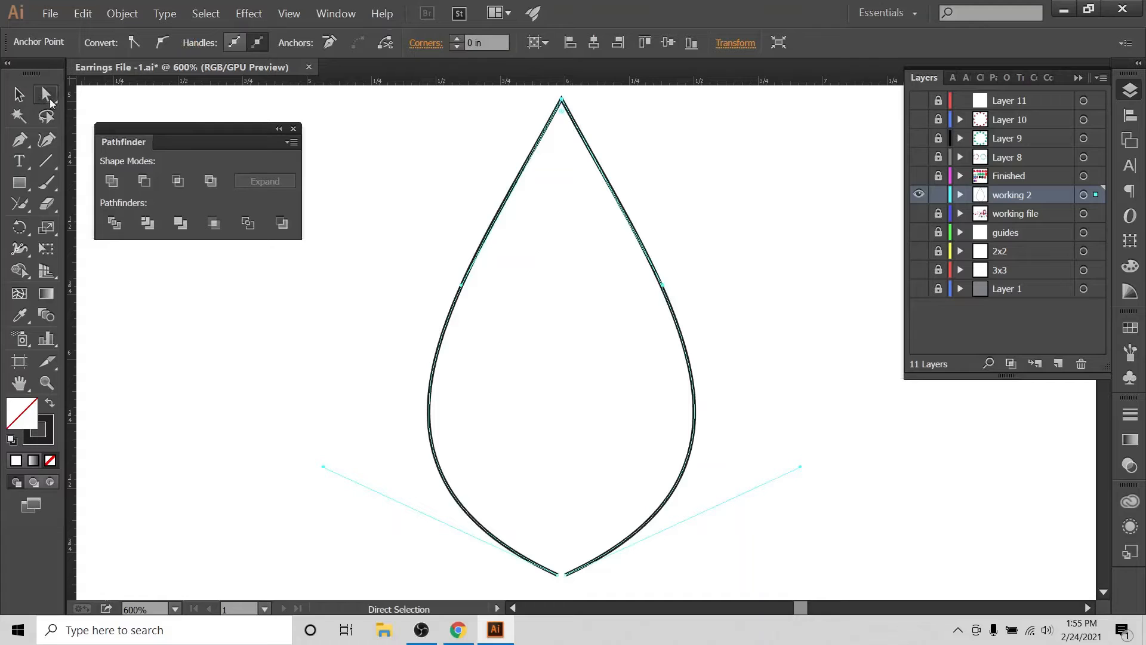
click(387, 168)
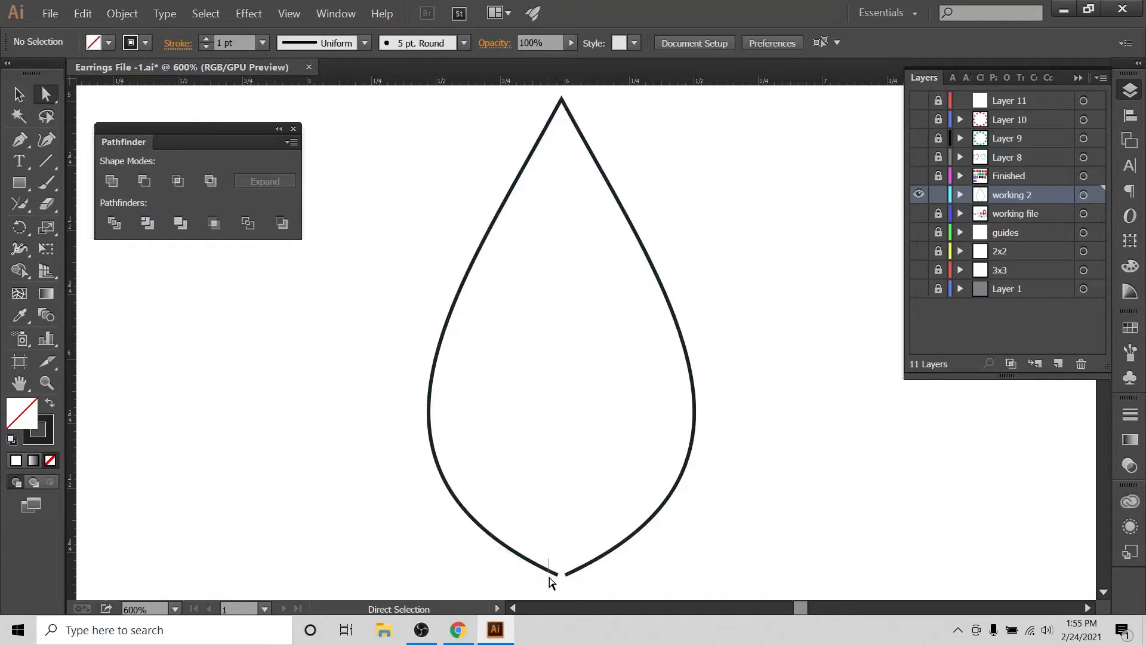
Step: Join the bottom endpoints of the two halves with the Join tool to close the teardrop
drag(549, 576, 584, 581)
scroll(586, 582, down, 3)
drag(542, 431, 579, 488)
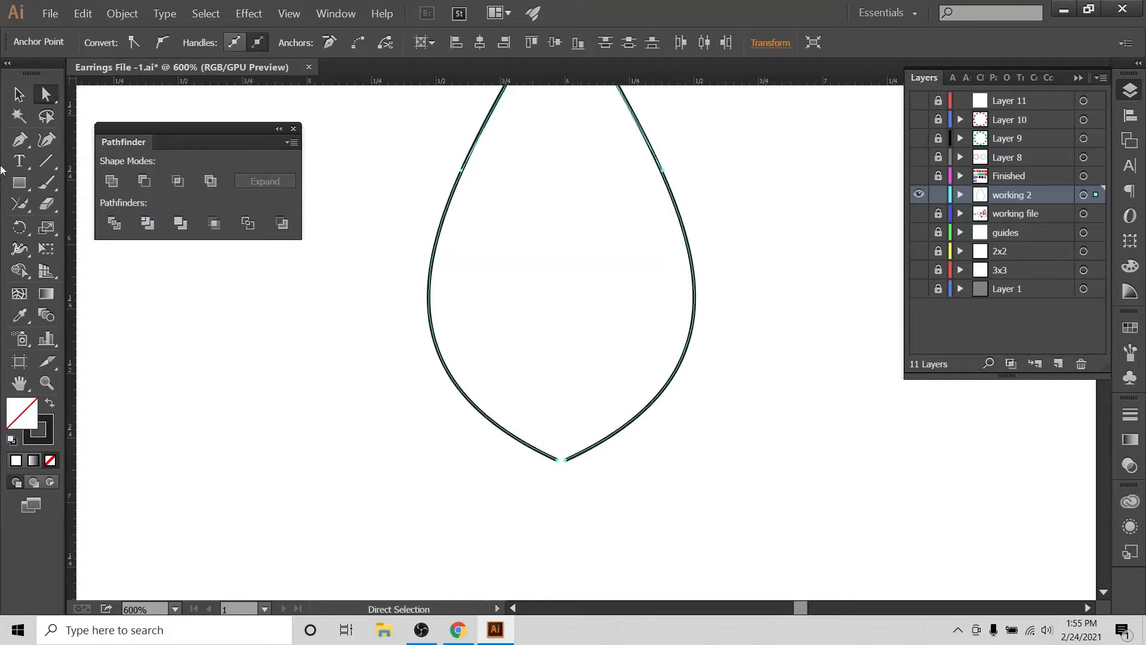
drag(20, 203, 48, 209)
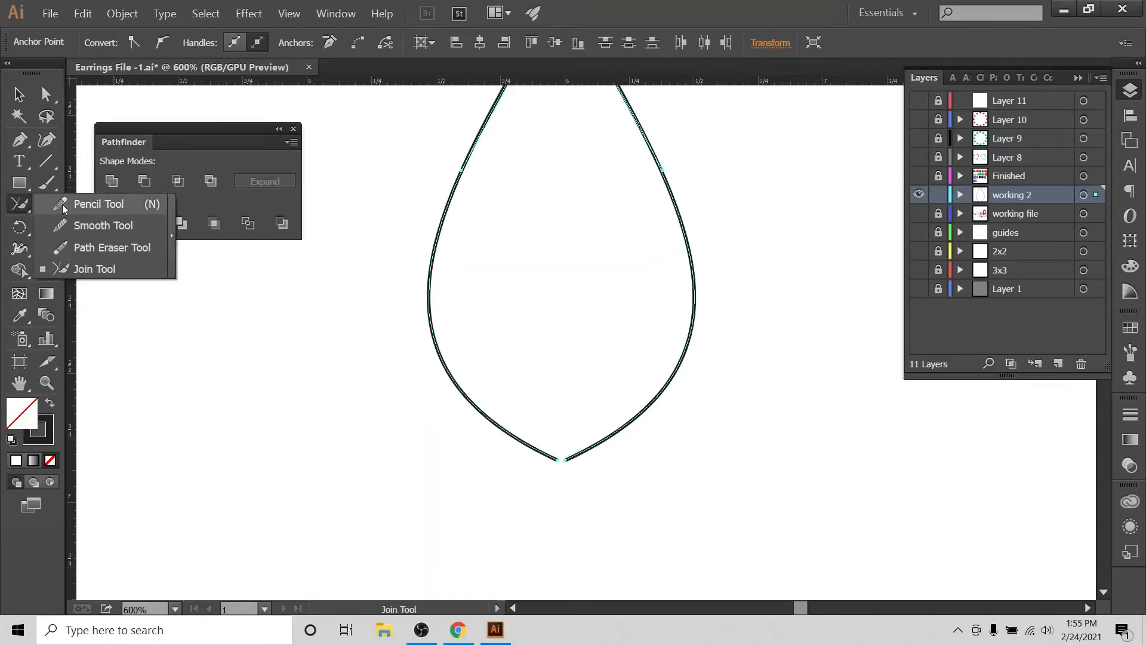
click(69, 266)
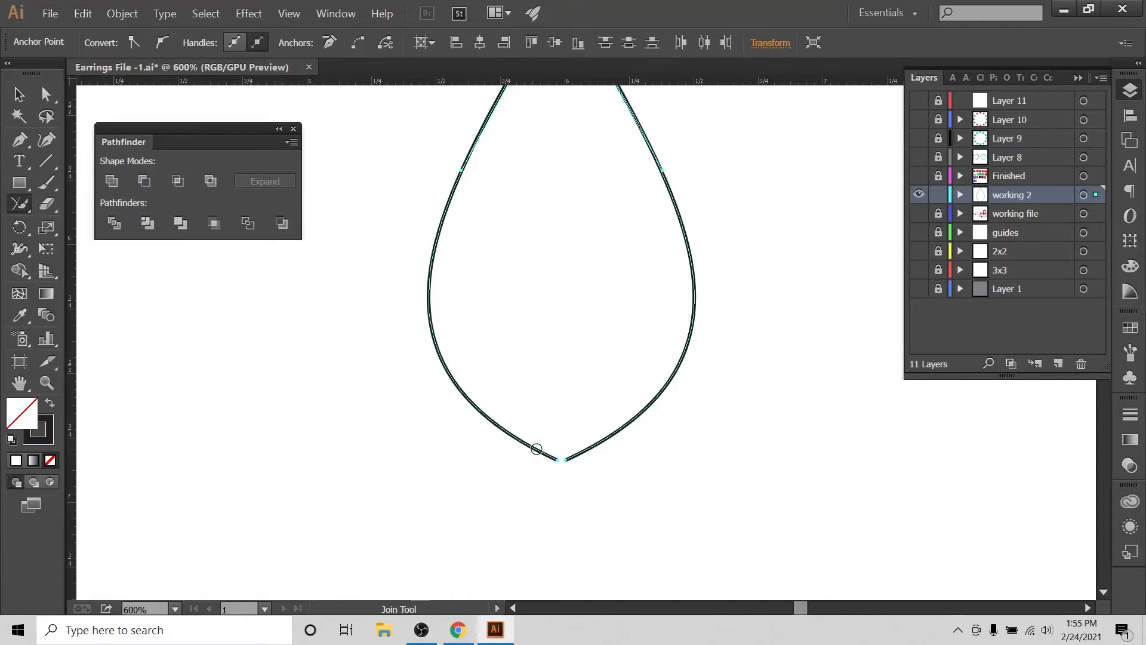
mouse_move(536, 449)
mouse_down()
mouse_move(609, 456)
mouse_move(568, 459)
mouse_move(591, 475)
mouse_up()
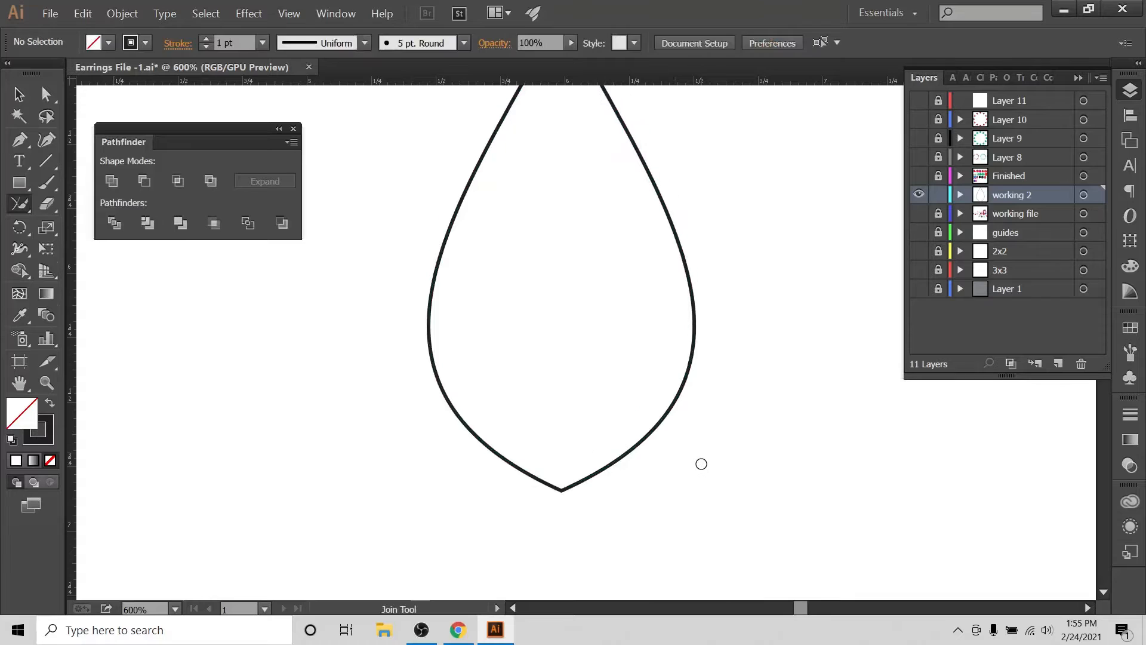
Step: Duplicate the closed teardrop and place the copy off to the lower right, clear of the original
scroll(701, 464, up, 3)
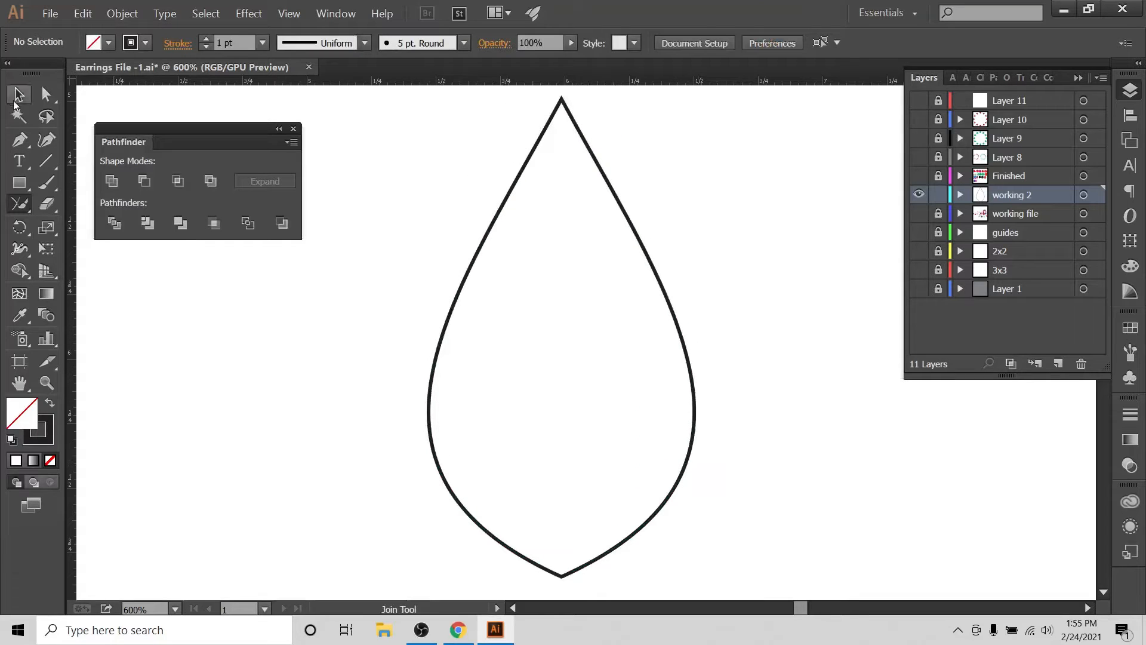
click(14, 101)
drag(637, 94, 508, 297)
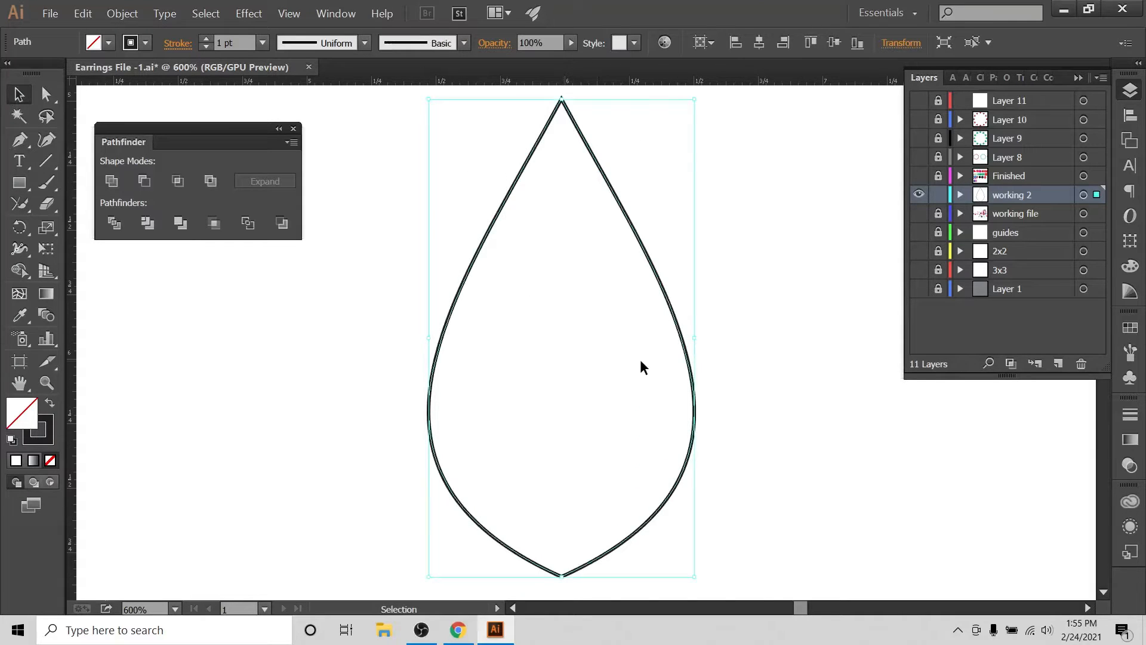
key(ctrl+c)
key(ctrl+v)
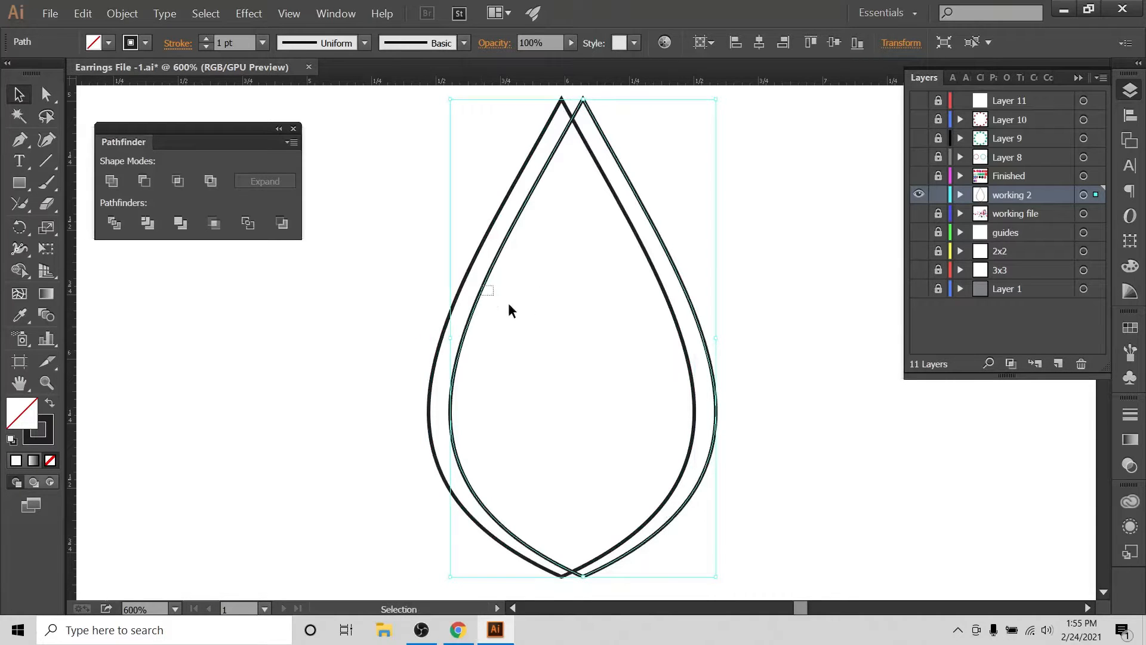
drag(509, 304, 660, 311)
drag(651, 148, 1052, 459)
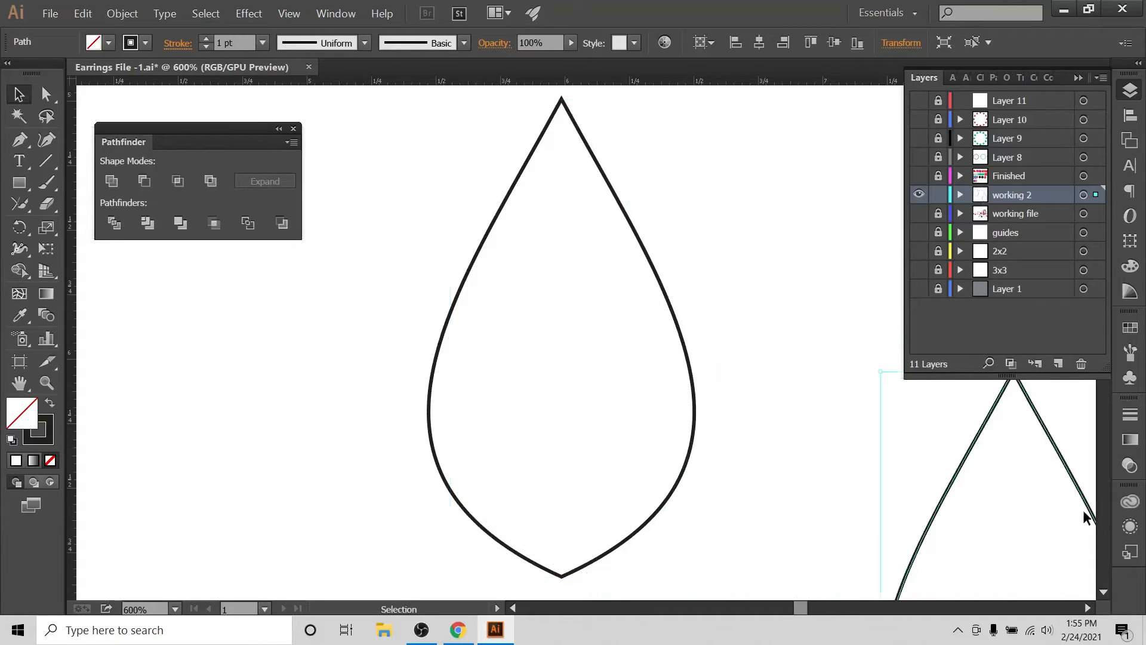
drag(961, 468, 1034, 471)
Step: Swap the original teardrop's fill and stroke, and set its fill color to magenta
drag(412, 192, 609, 363)
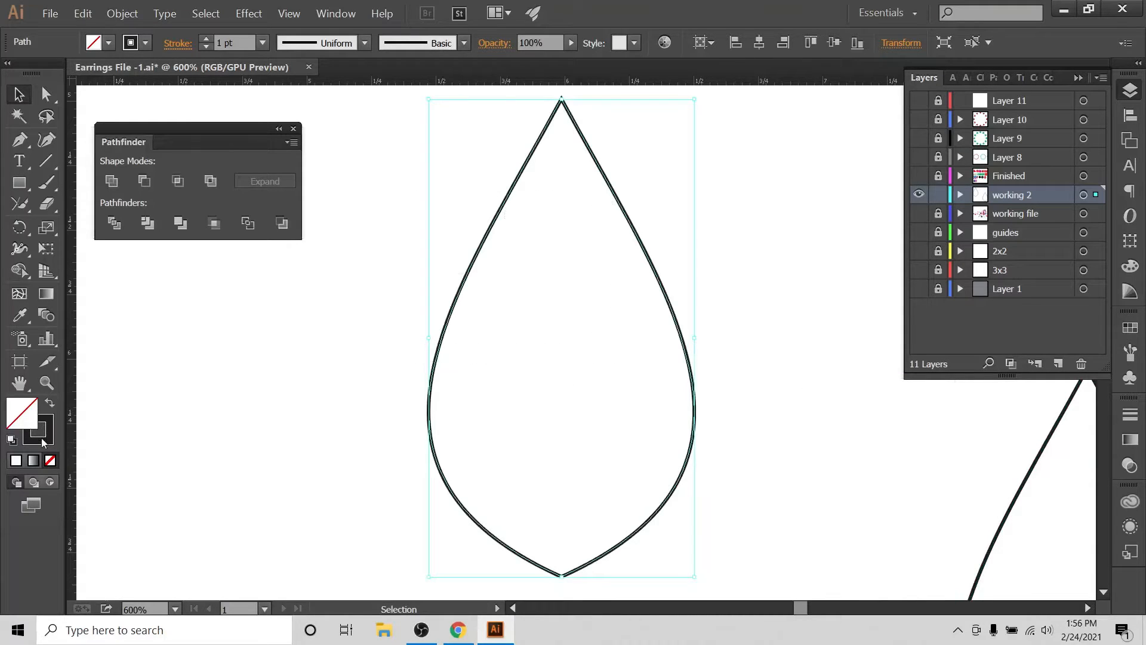
click(49, 404)
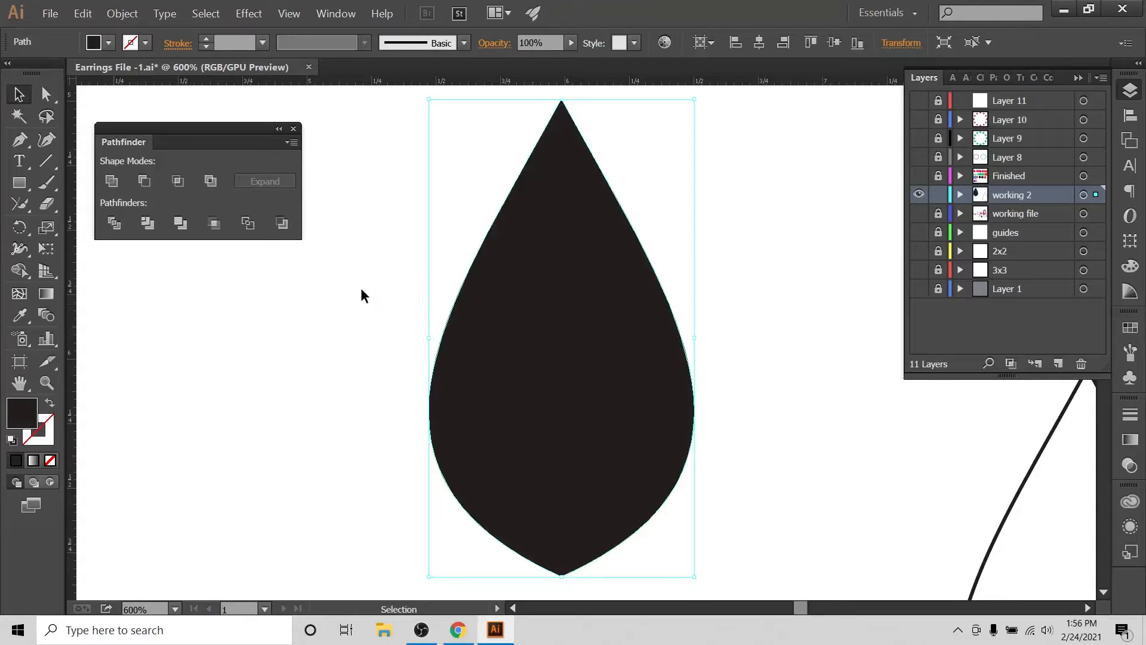
click(111, 43)
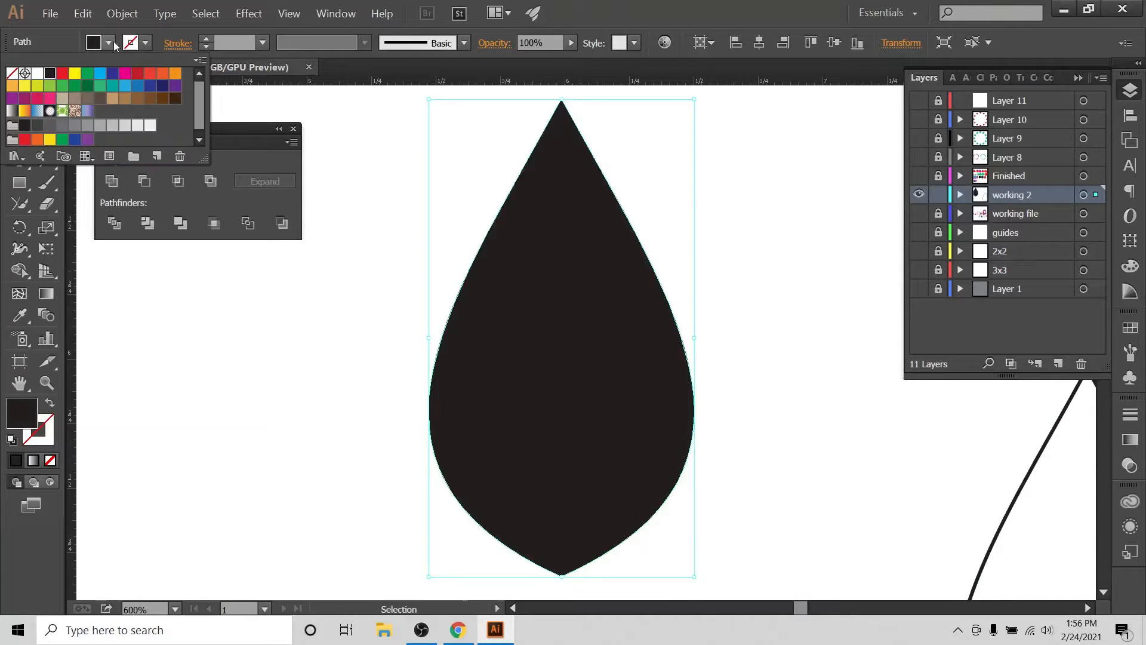
click(128, 74)
click(258, 343)
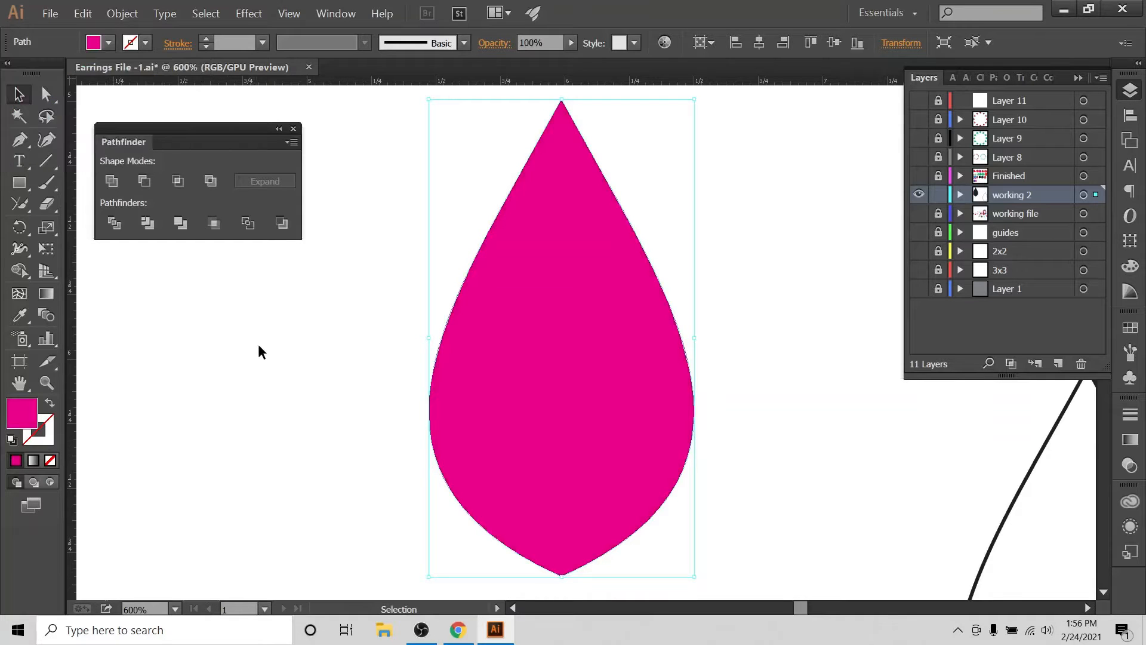
Step: With the magenta teardrop selected, view the teardrop earring cut file listing in Chrome as reference and return to Illustrator
click(713, 249)
click(579, 388)
click(458, 630)
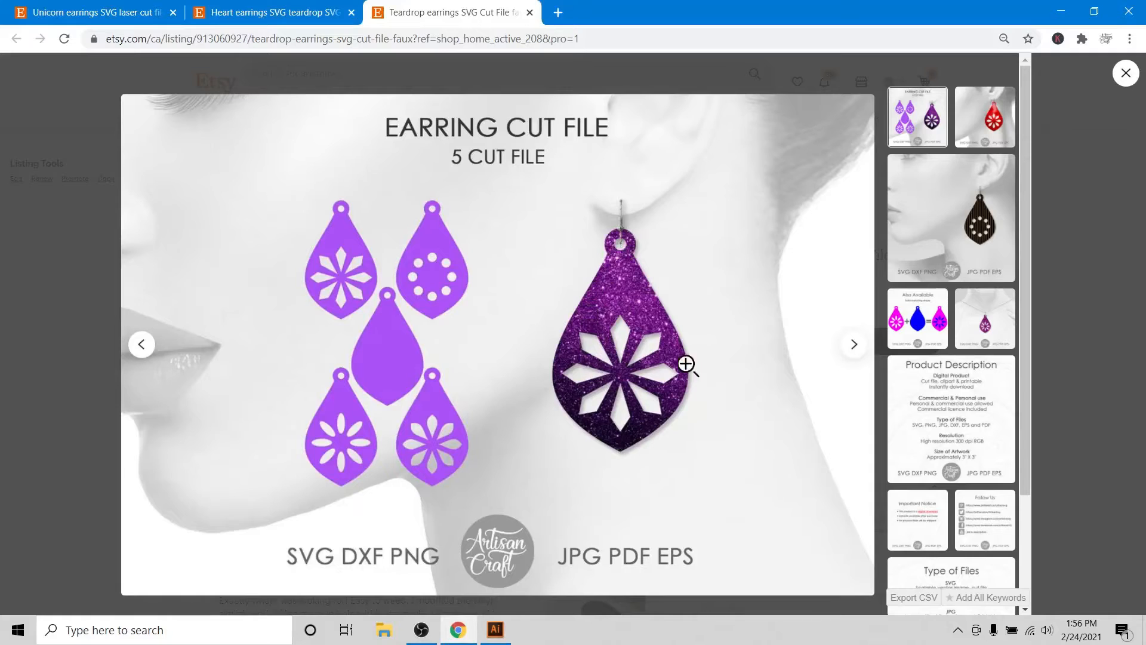
click(496, 629)
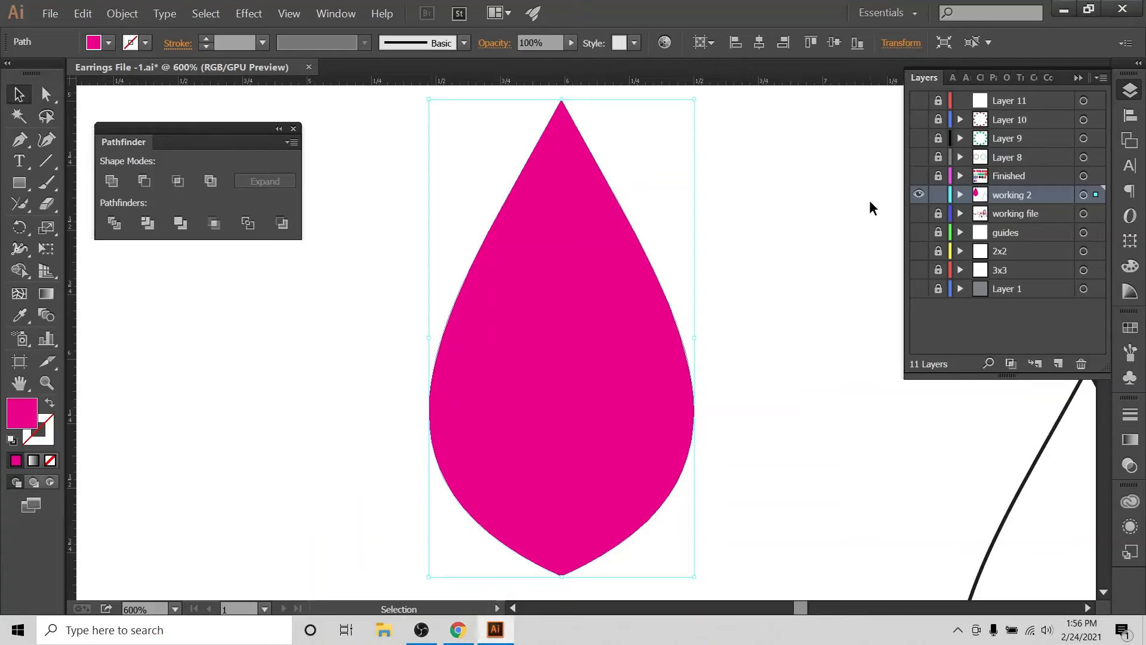
Step: Expand the working 2 layer to list its paths and widen the layer list
click(960, 196)
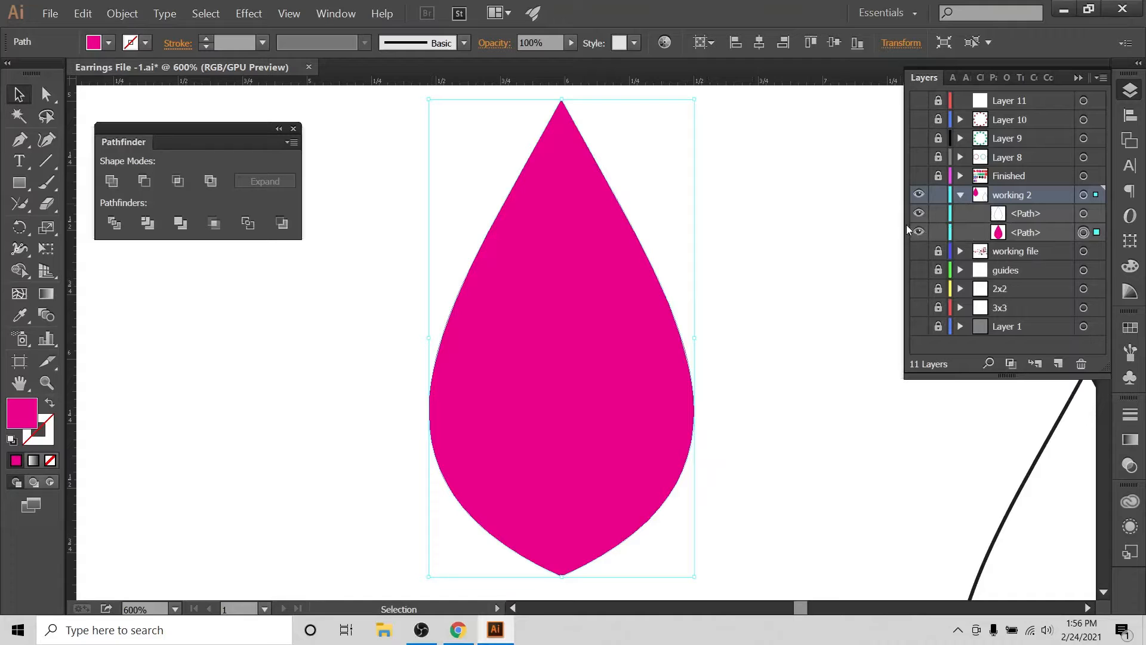
drag(904, 226, 849, 226)
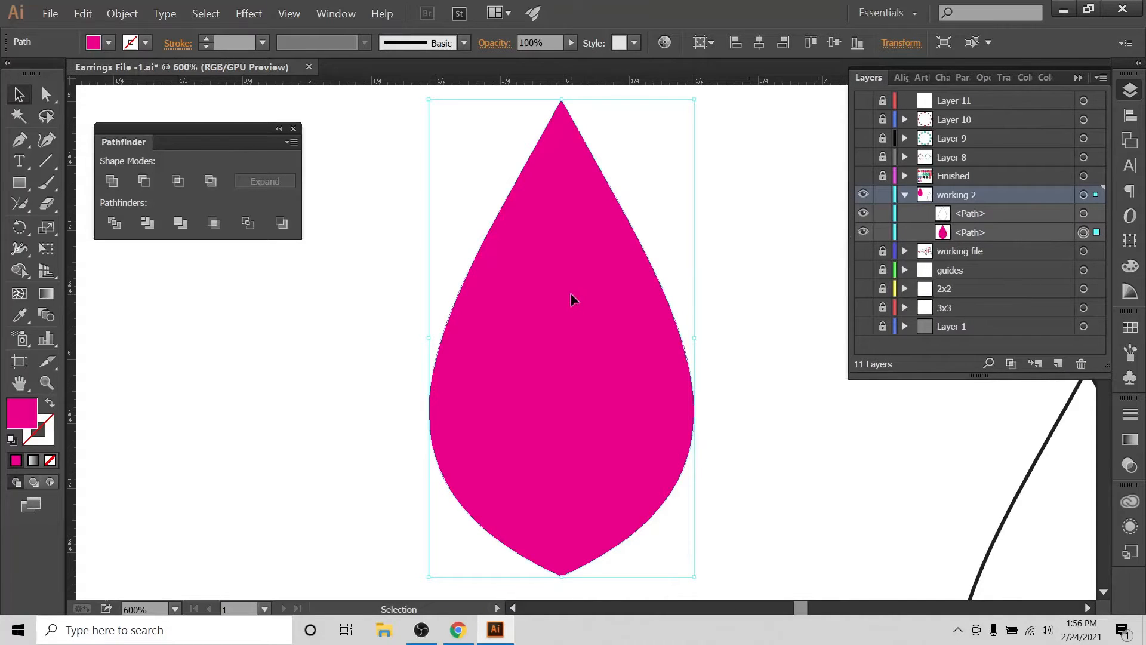
Step: Deselect the teardrop and show the guides and 2x2 layers
click(304, 367)
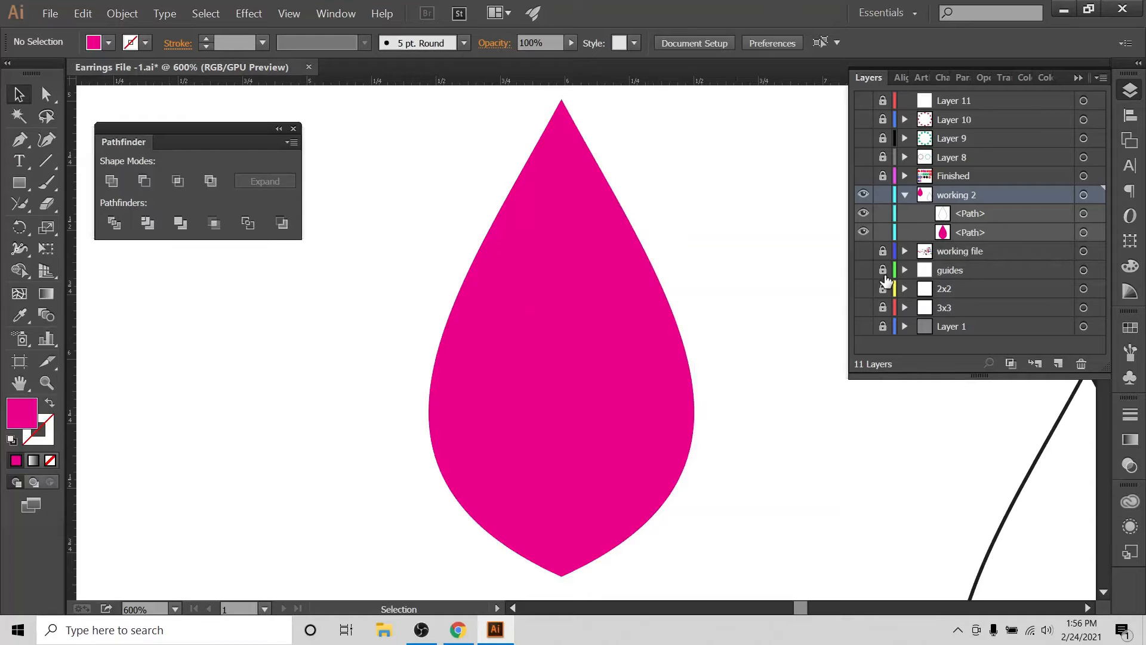
click(863, 270)
click(863, 289)
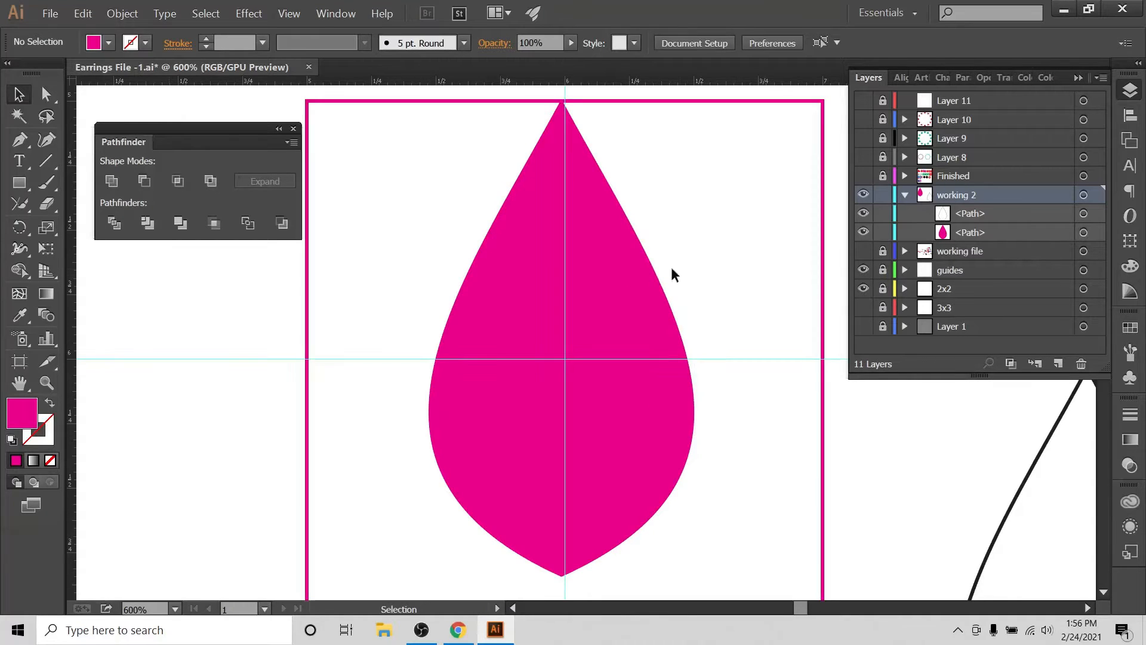
Step: Center the magenta teardrop horizontally and vertically on the artboard, inside the 2x2 square
scroll(754, 291, down, 1)
click(620, 250)
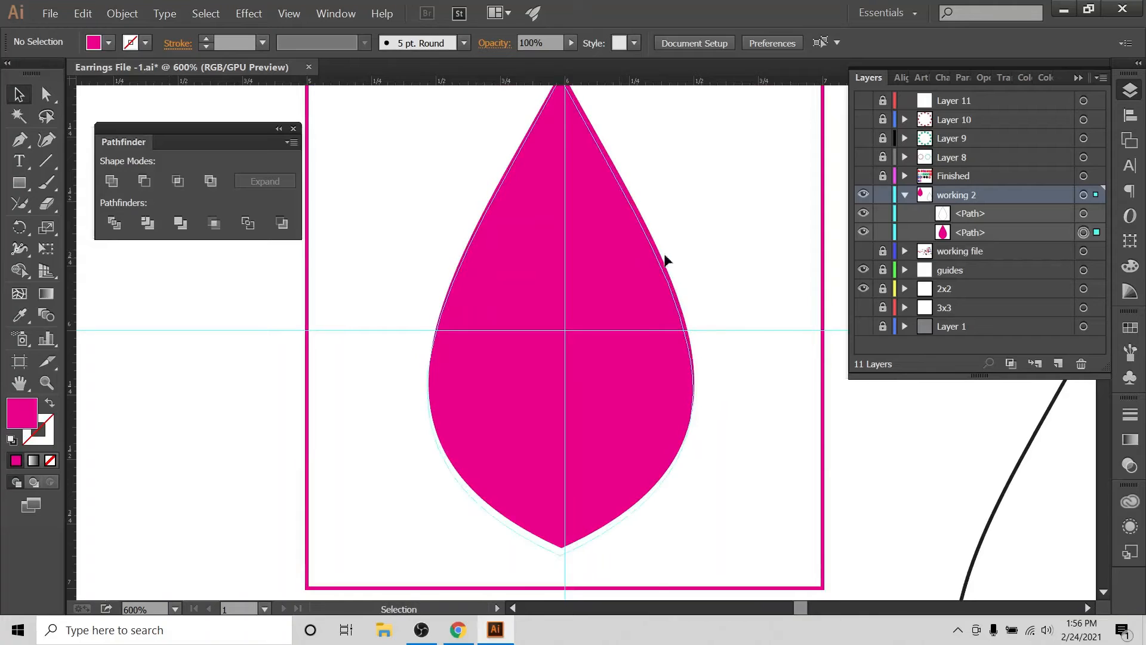
key(ctrl+minus)
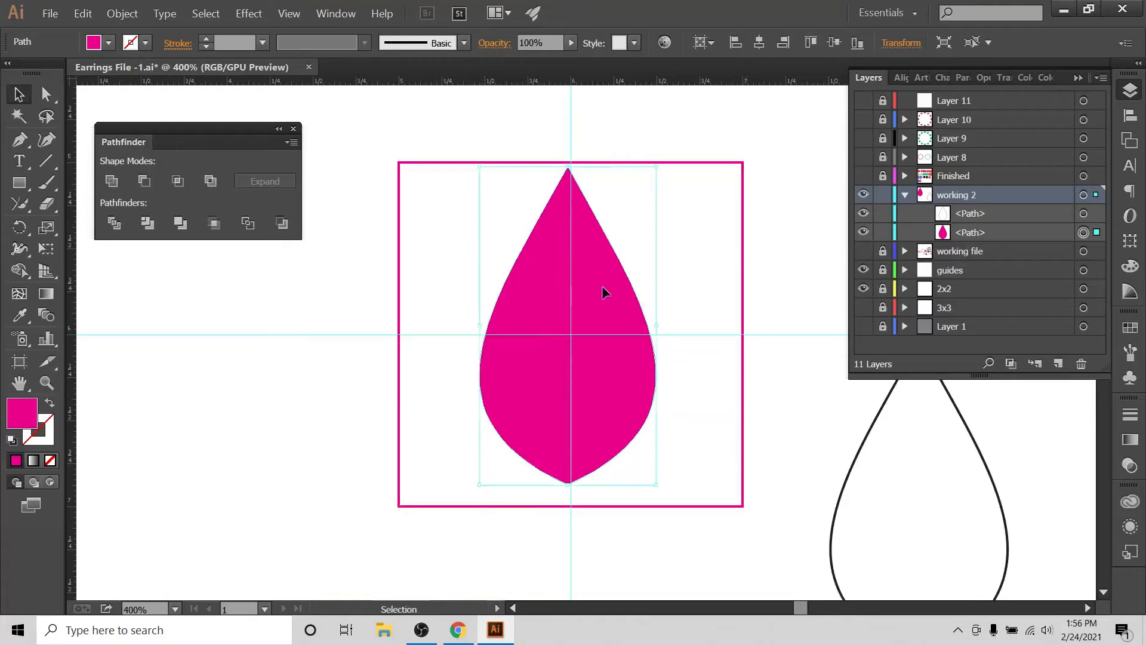
mouse_move(601, 285)
mouse_down()
mouse_move(614, 281)
mouse_move(610, 291)
mouse_up()
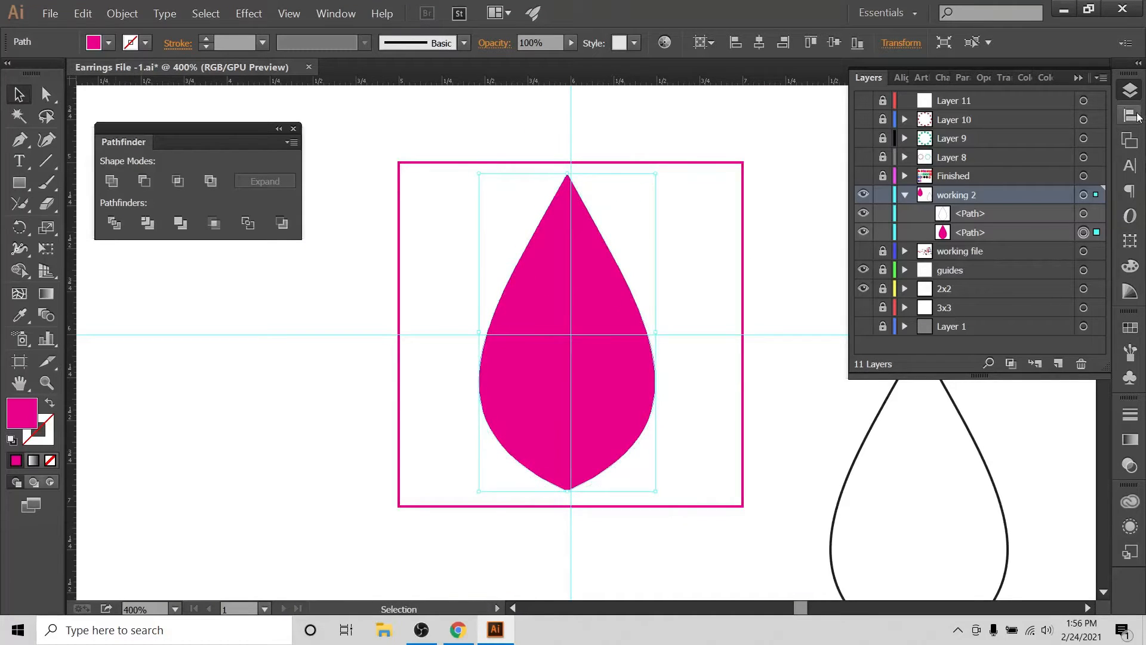
click(1130, 115)
click(1088, 213)
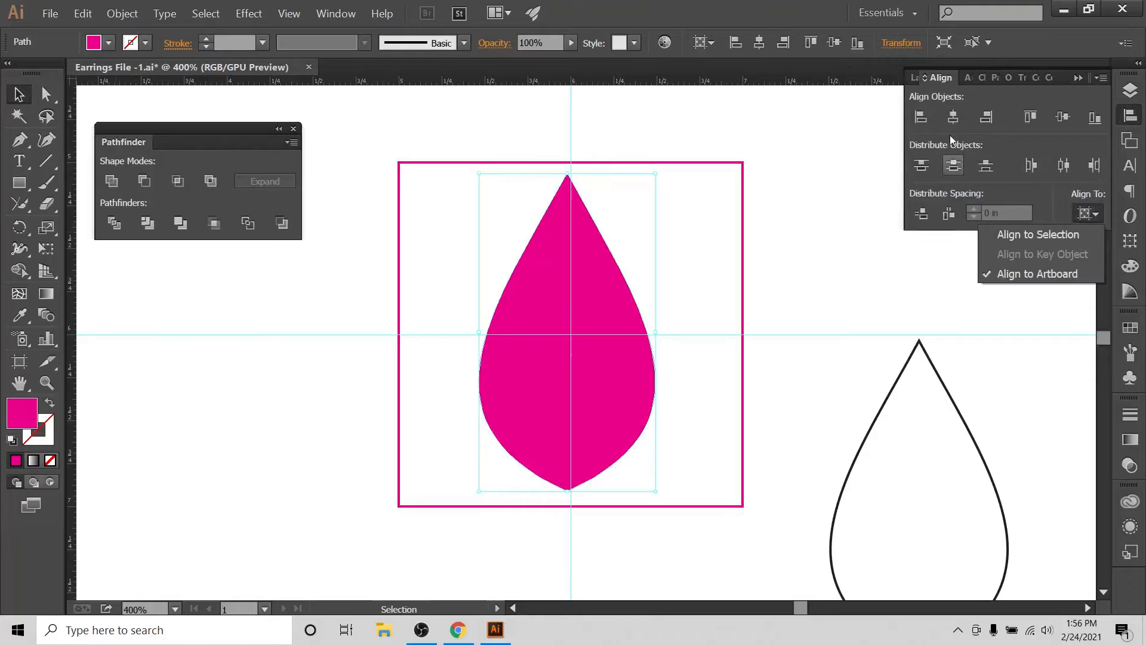
click(953, 118)
click(1063, 116)
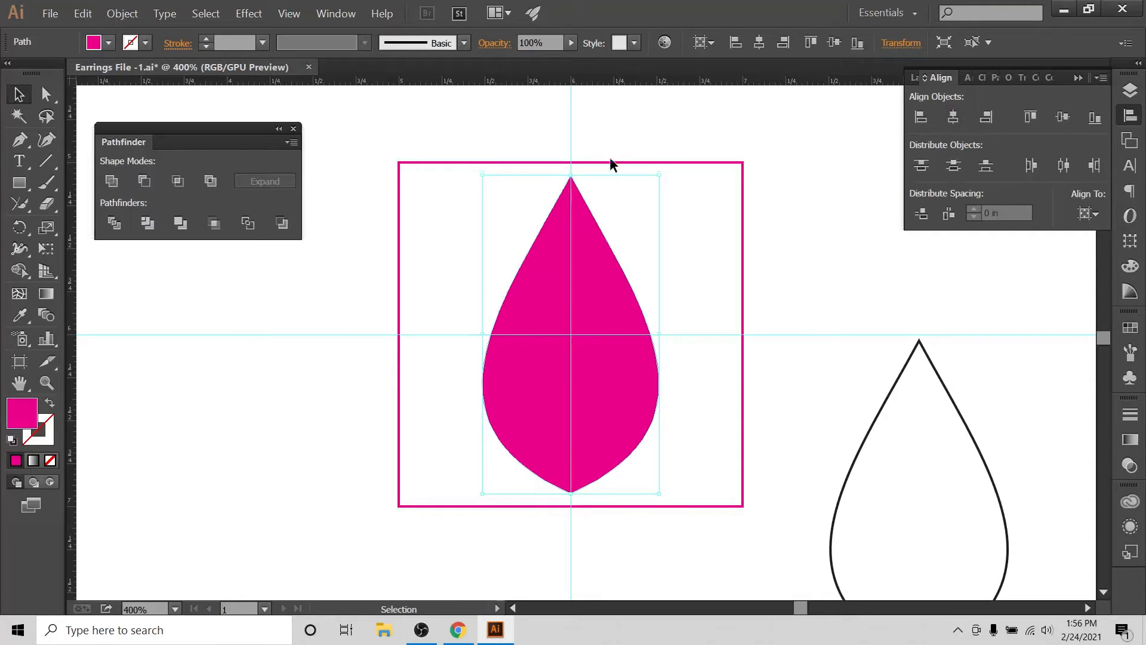
click(624, 130)
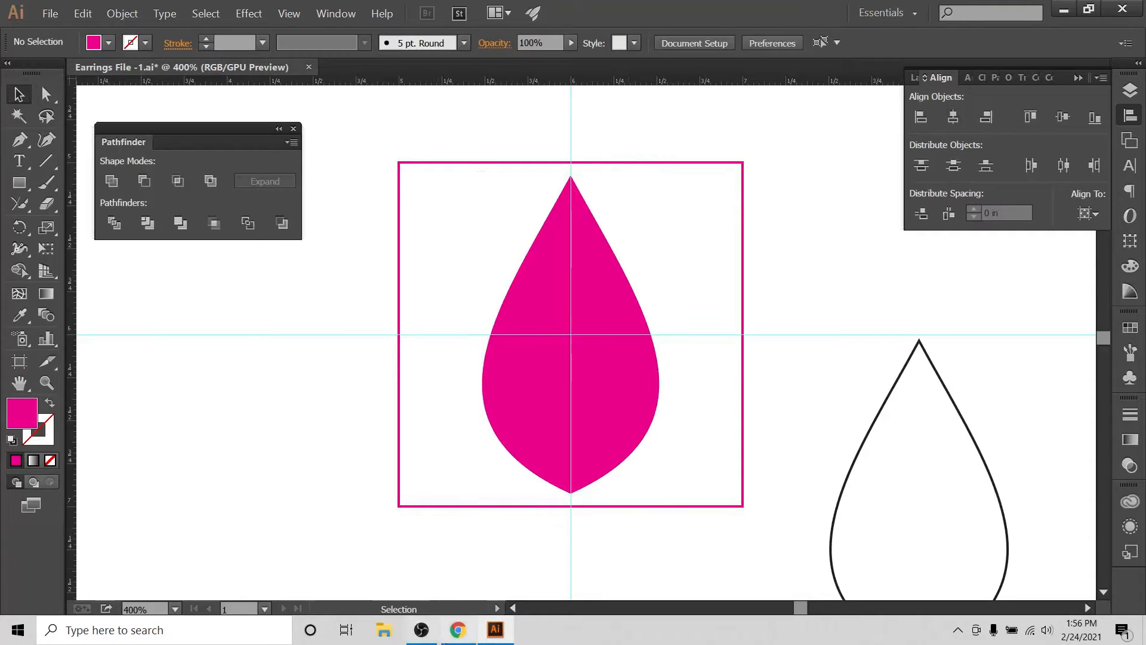
Step: Check the teardrop earring listing in Chrome, return to Illustrator, and move the magenta teardrop out to the left of the square
click(457, 638)
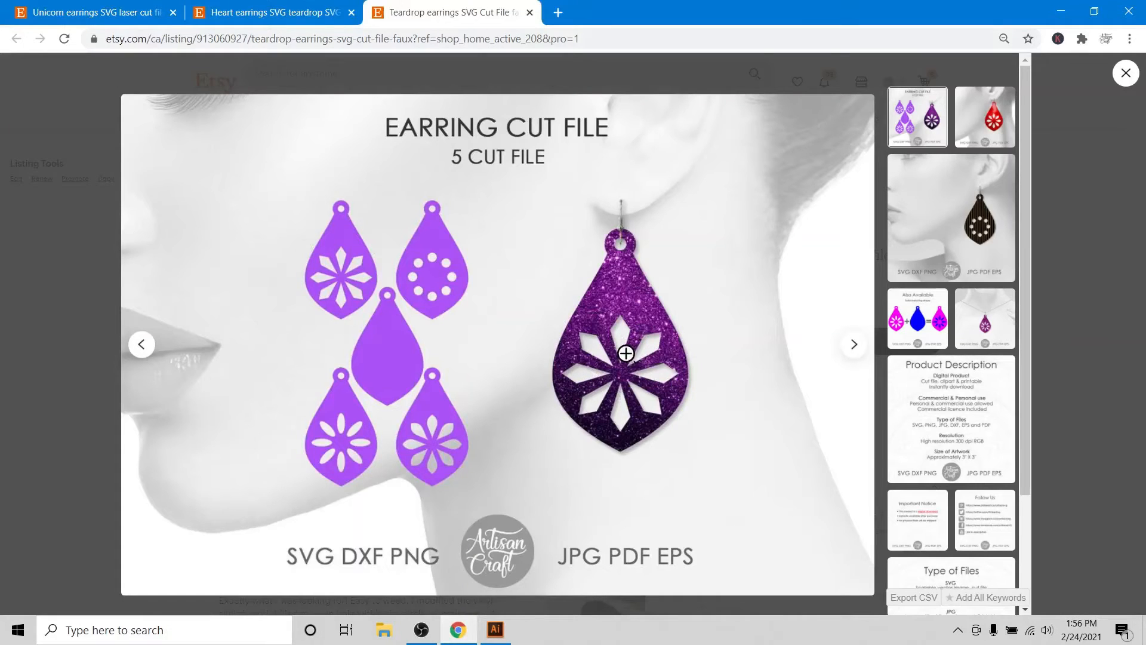
click(496, 630)
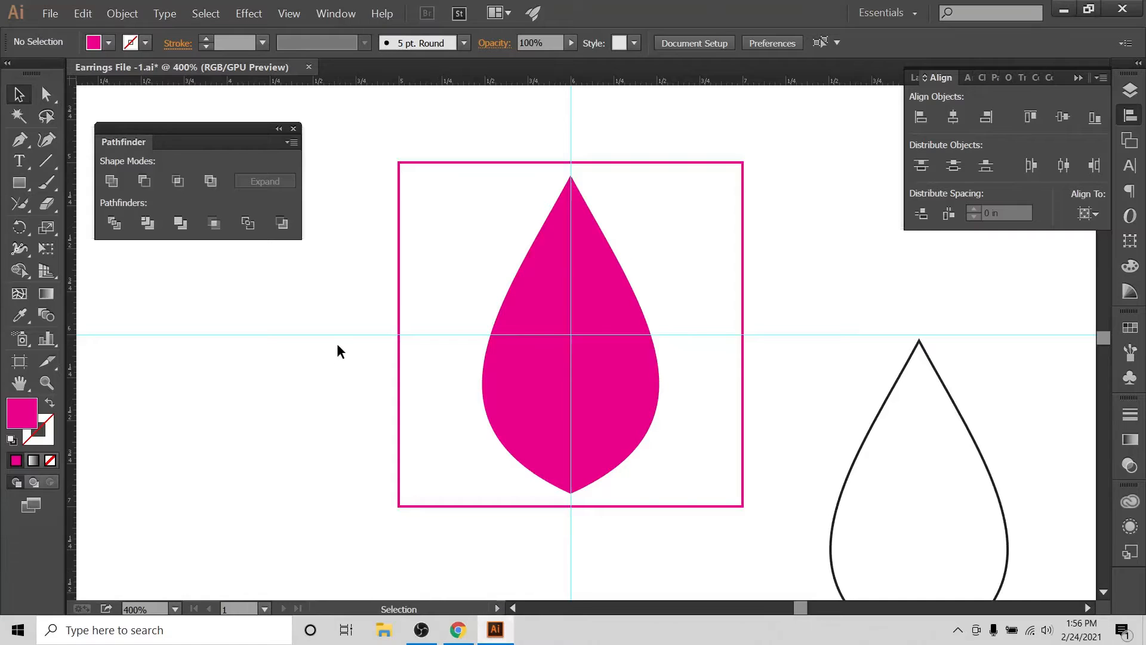
drag(547, 298, 182, 324)
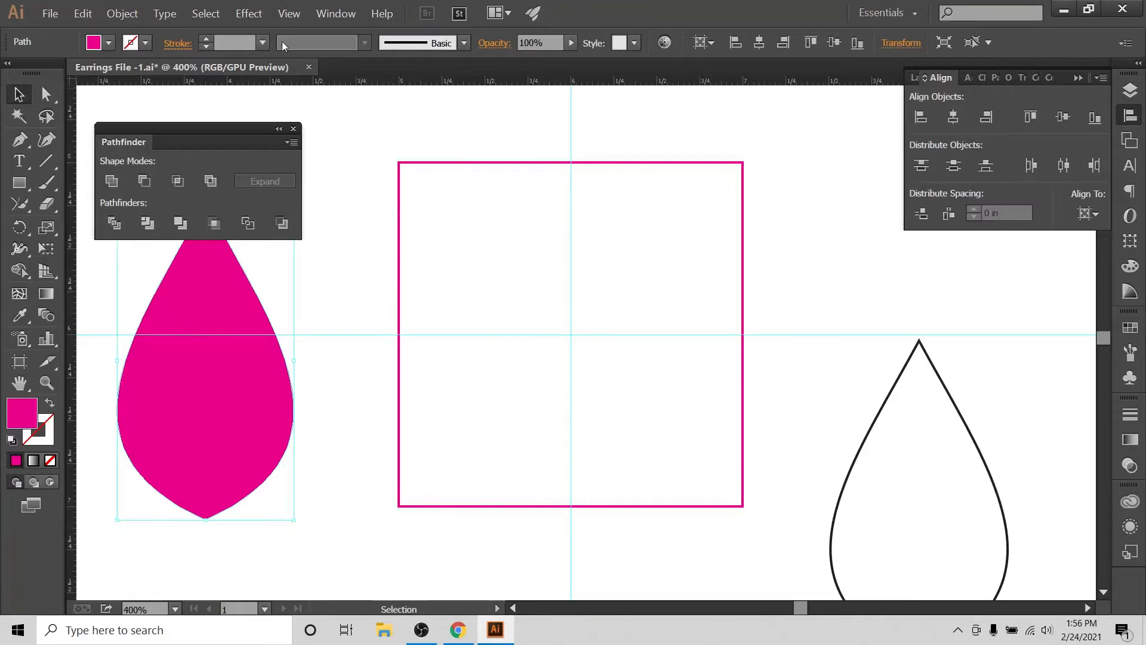
Step: Show the document grid and turn on Snap to Grid, checking the teardrop earring reference in Chrome
click(289, 13)
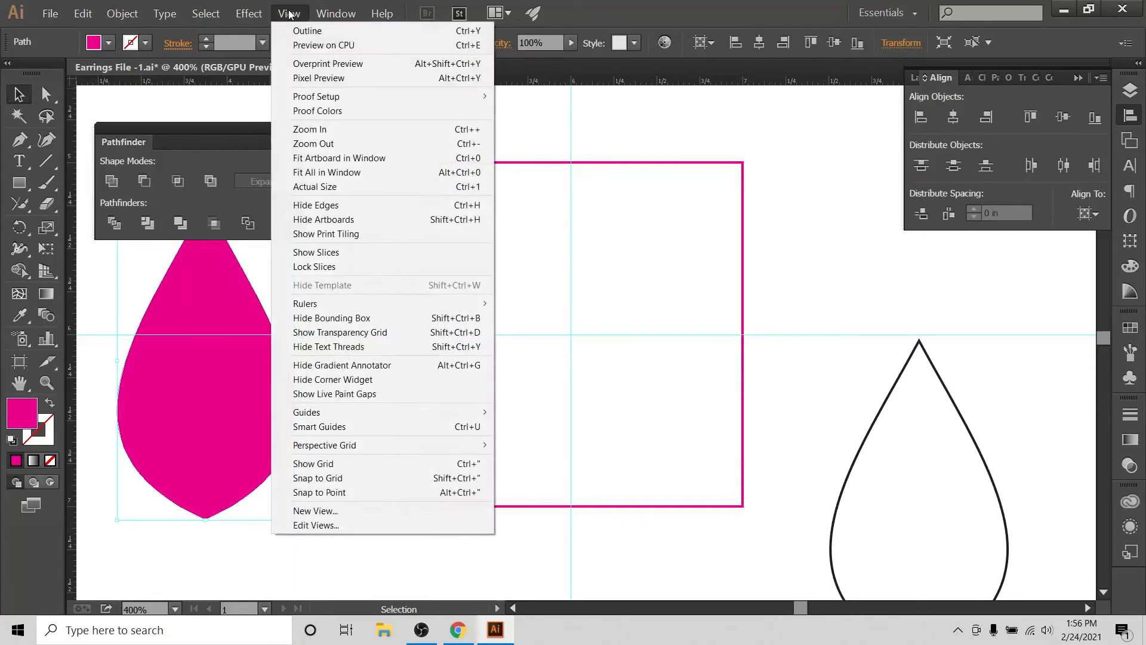
click(370, 463)
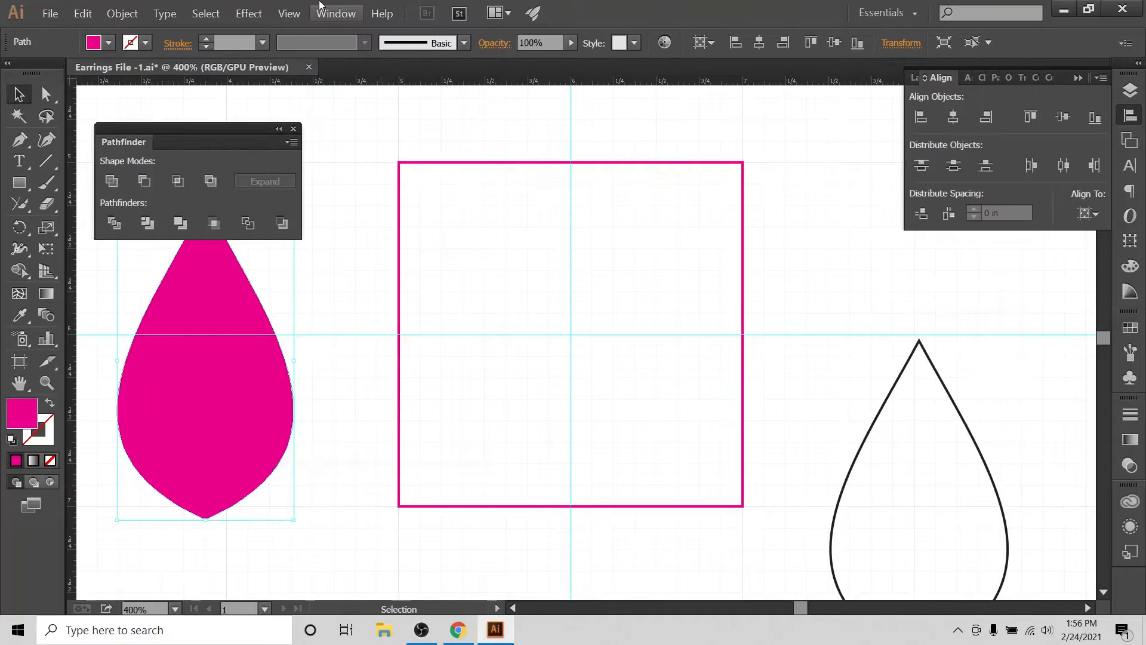
click(289, 14)
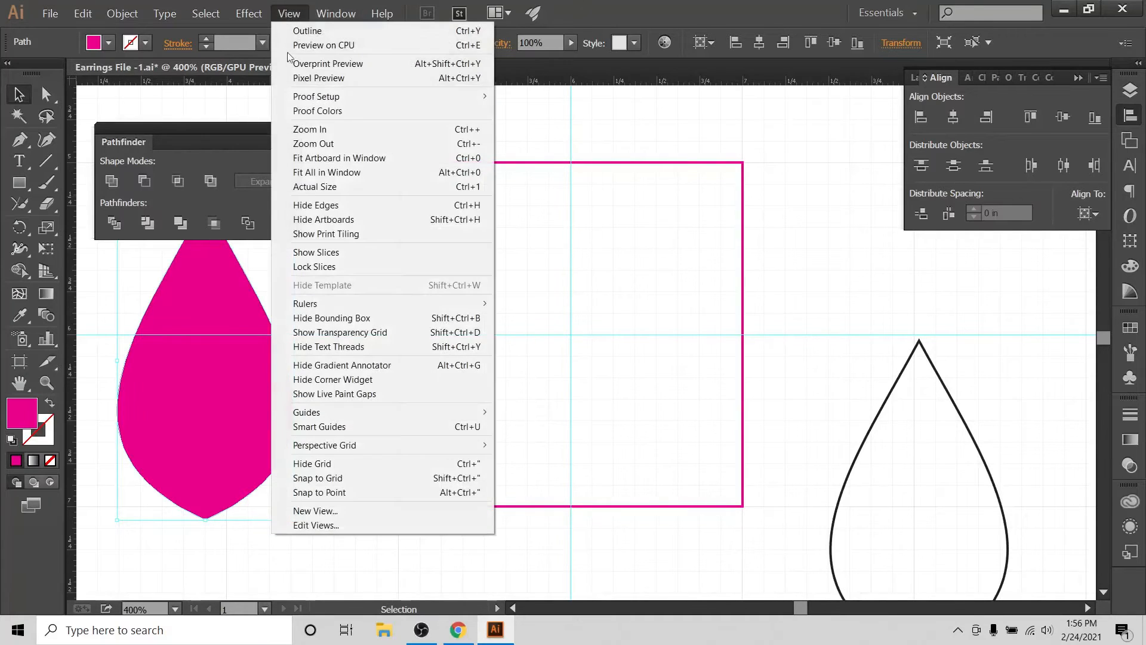
click(331, 475)
click(457, 630)
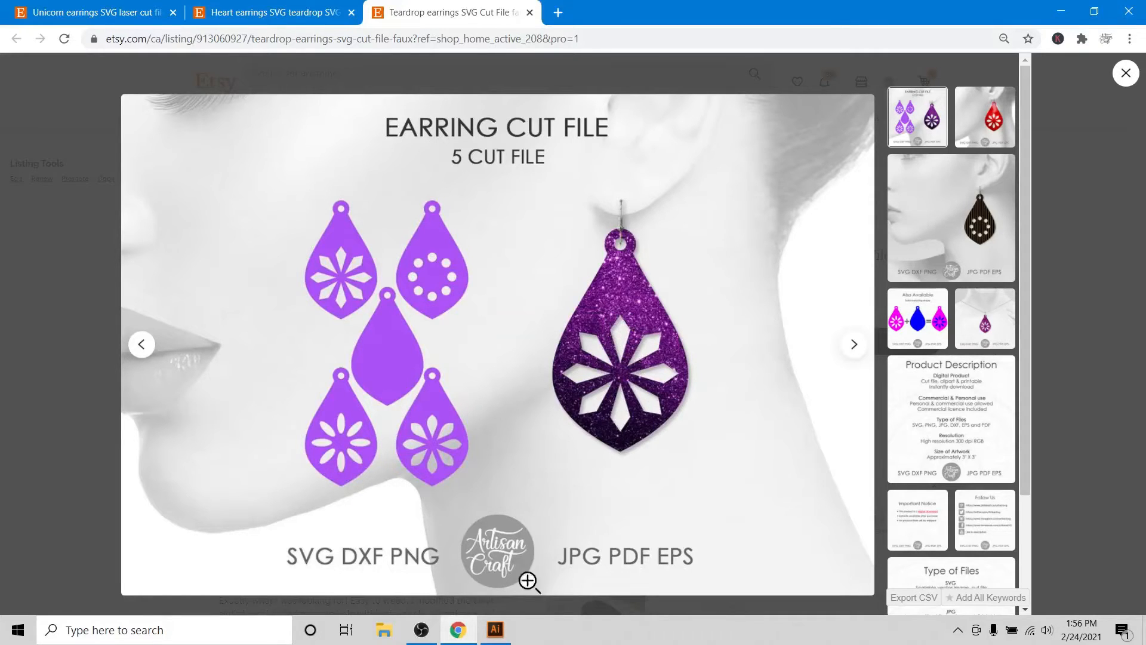
click(496, 629)
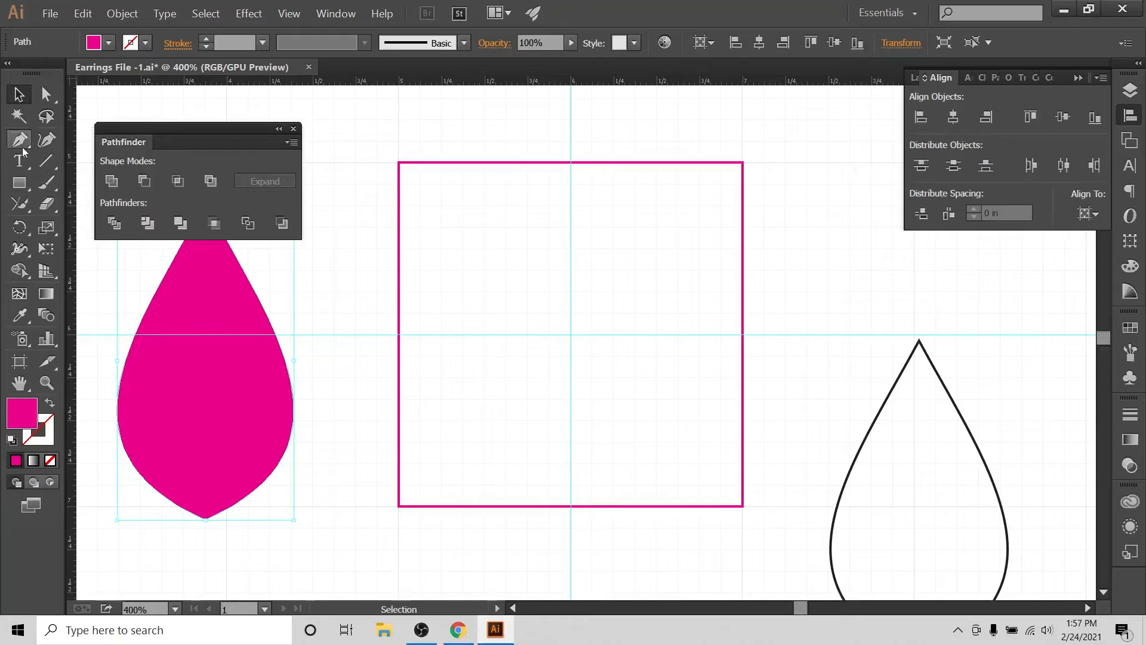
click(280, 16)
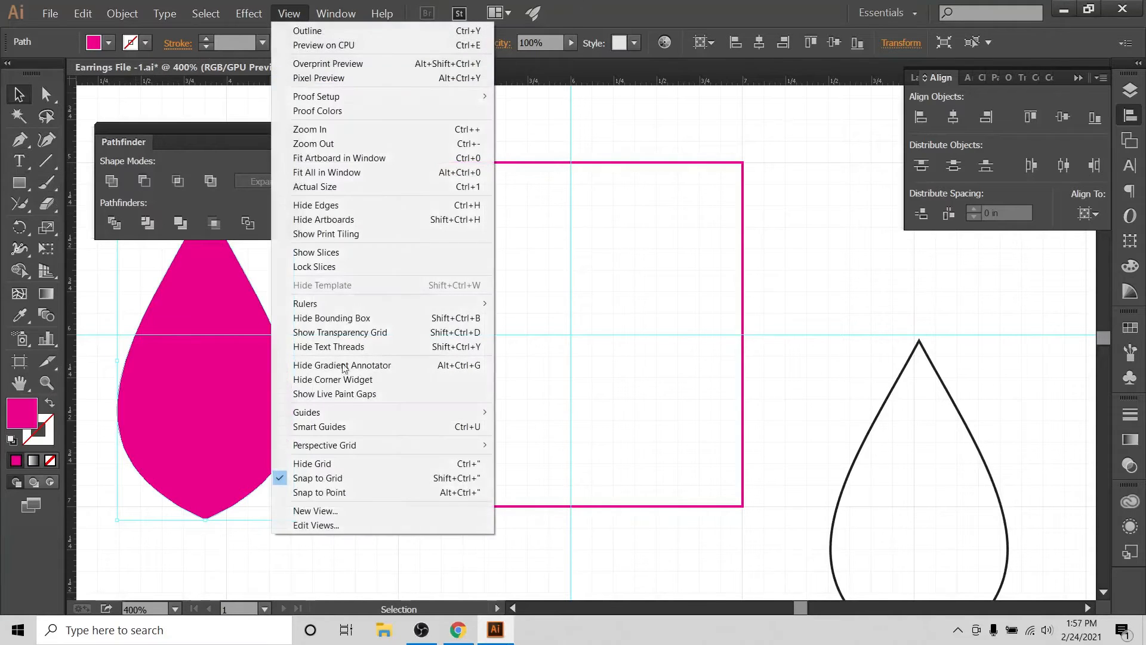
Step: Try out grid snapping by drawing an irregular polygon with the Pen tool inside the square, and delete it
click(16, 142)
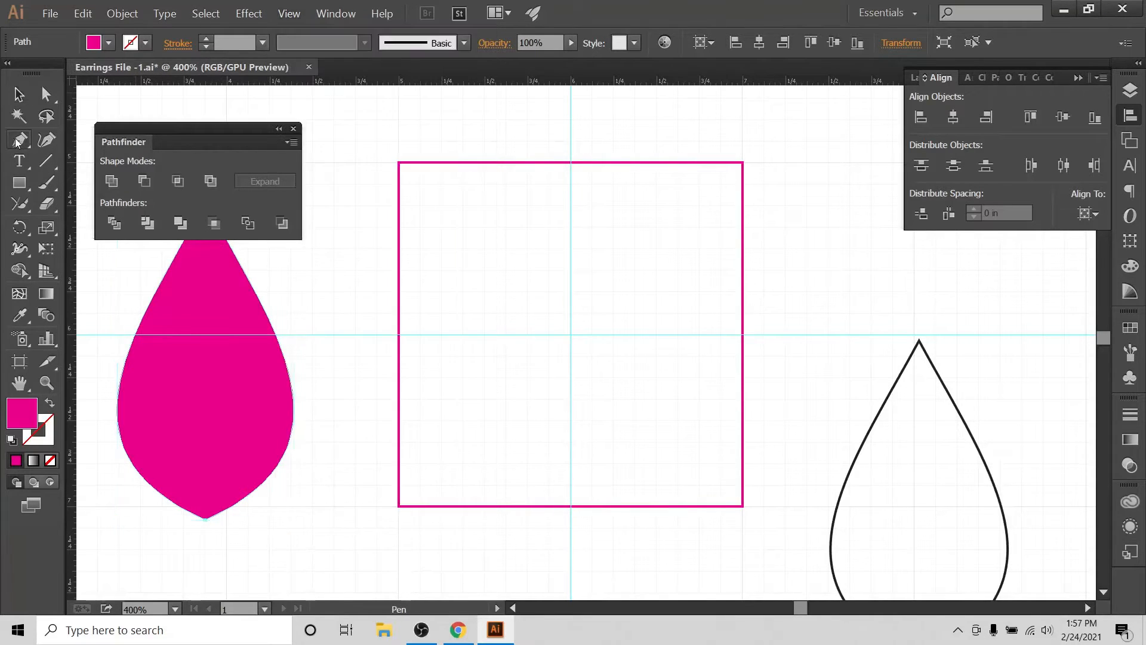
click(506, 206)
click(486, 291)
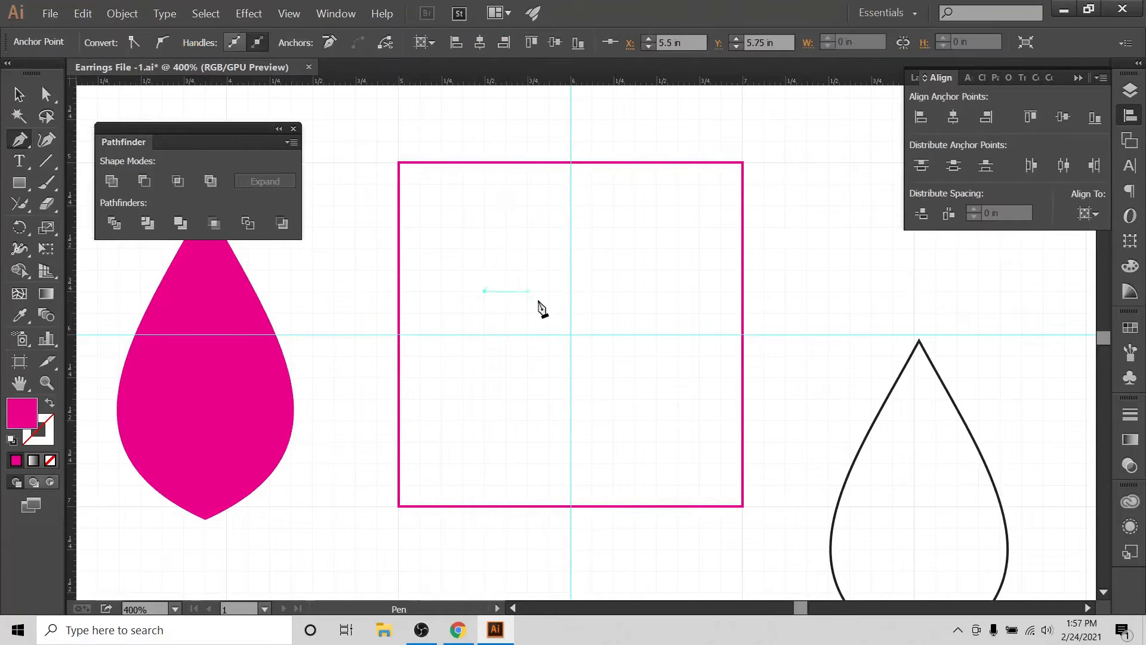
click(527, 292)
click(506, 333)
click(635, 356)
click(657, 311)
click(678, 248)
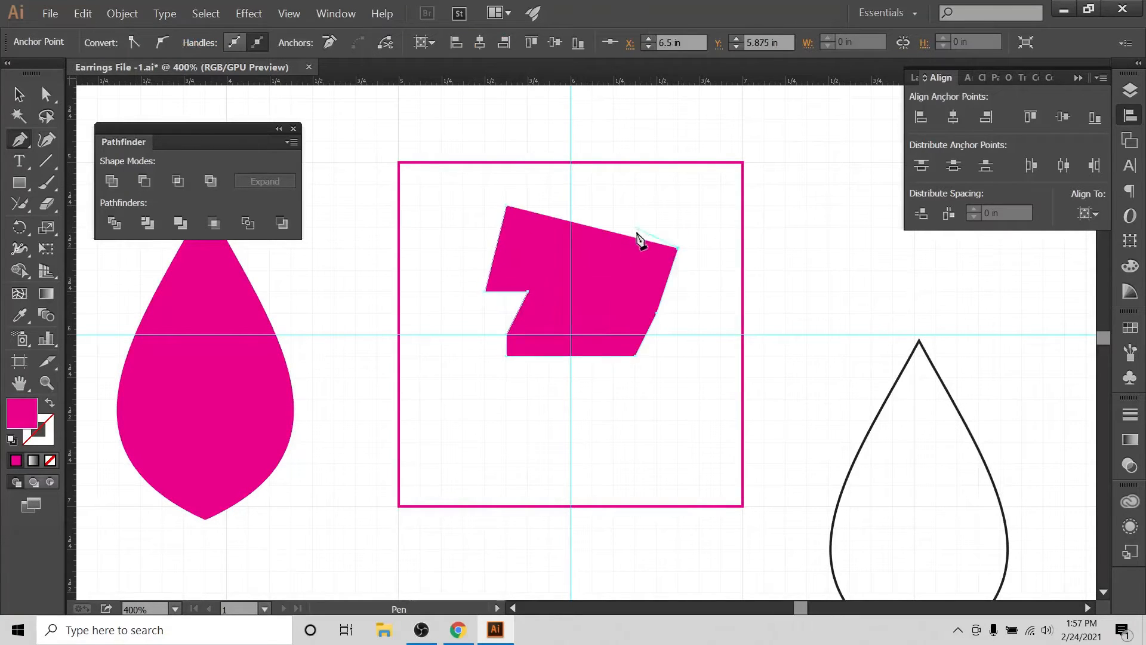
click(634, 227)
click(592, 313)
click(677, 333)
click(719, 311)
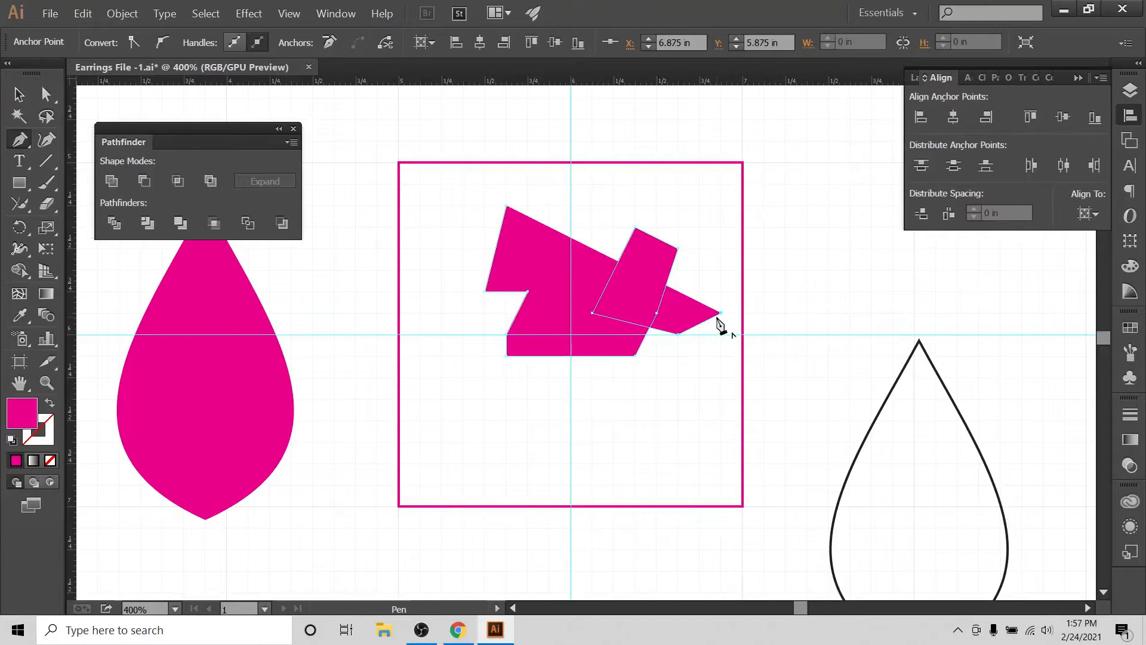
click(18, 94)
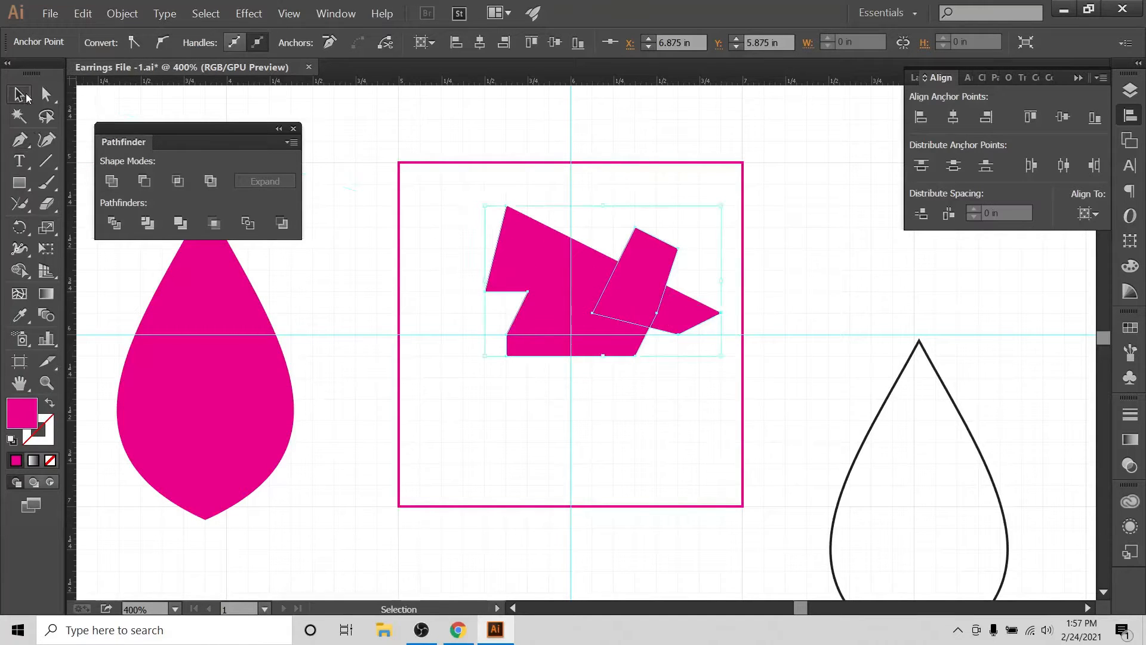
drag(447, 191, 705, 371)
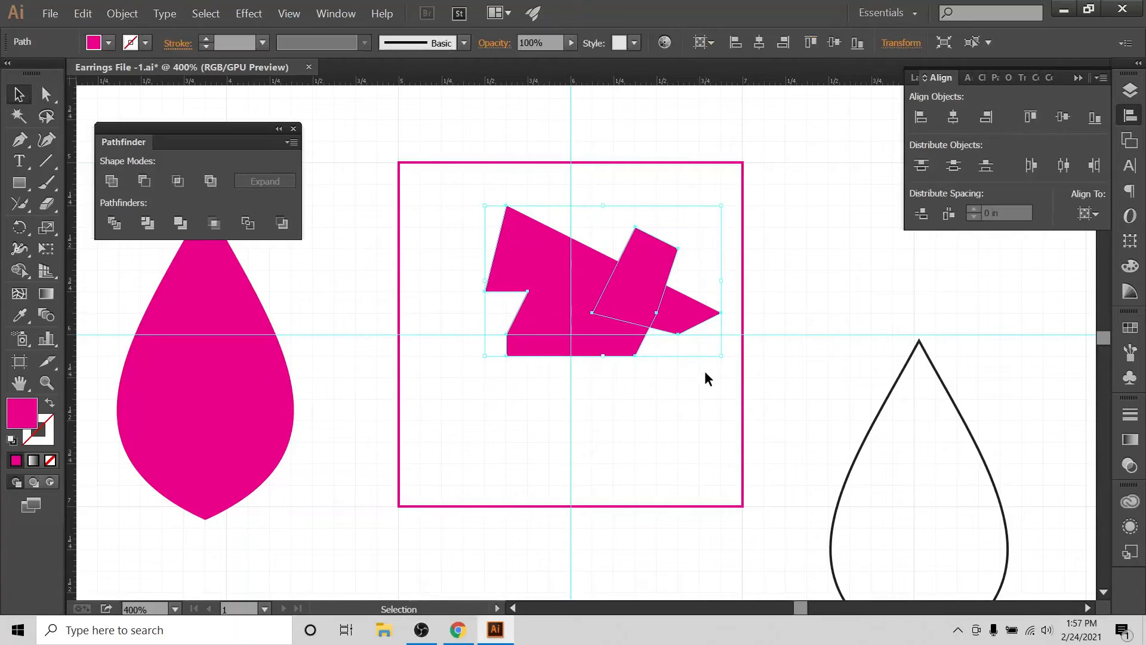
key(Delete)
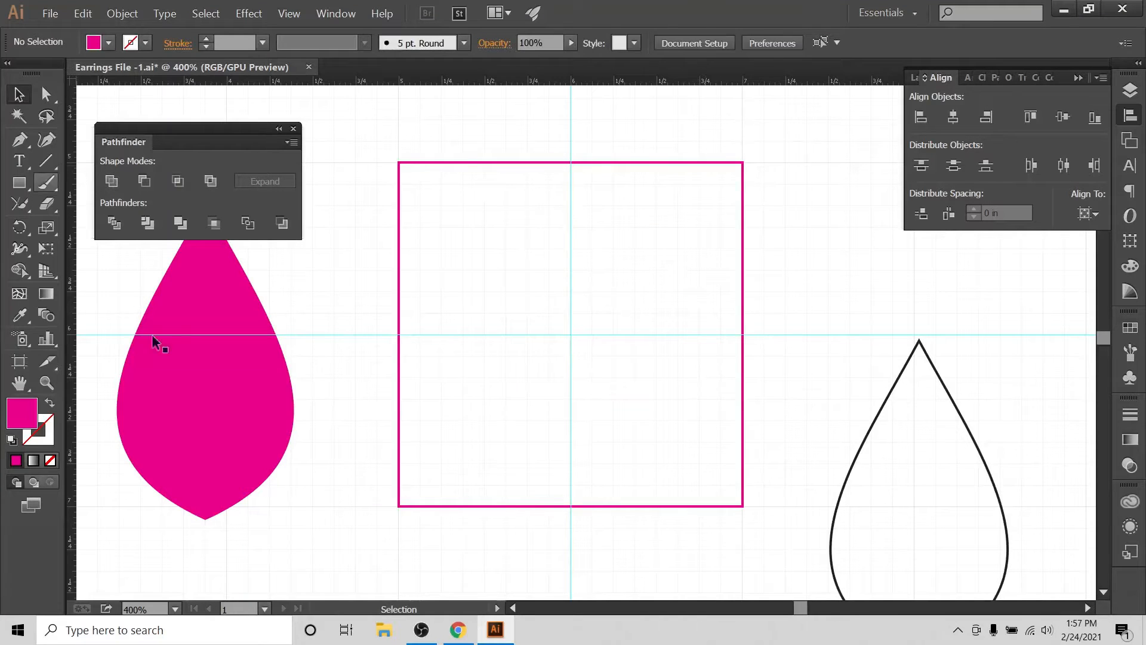
Step: After checking the earring reference in Chrome, draw a closed kite 0.5 in wide and 0.75 in tall, pointing down to the guides' intersection
click(459, 634)
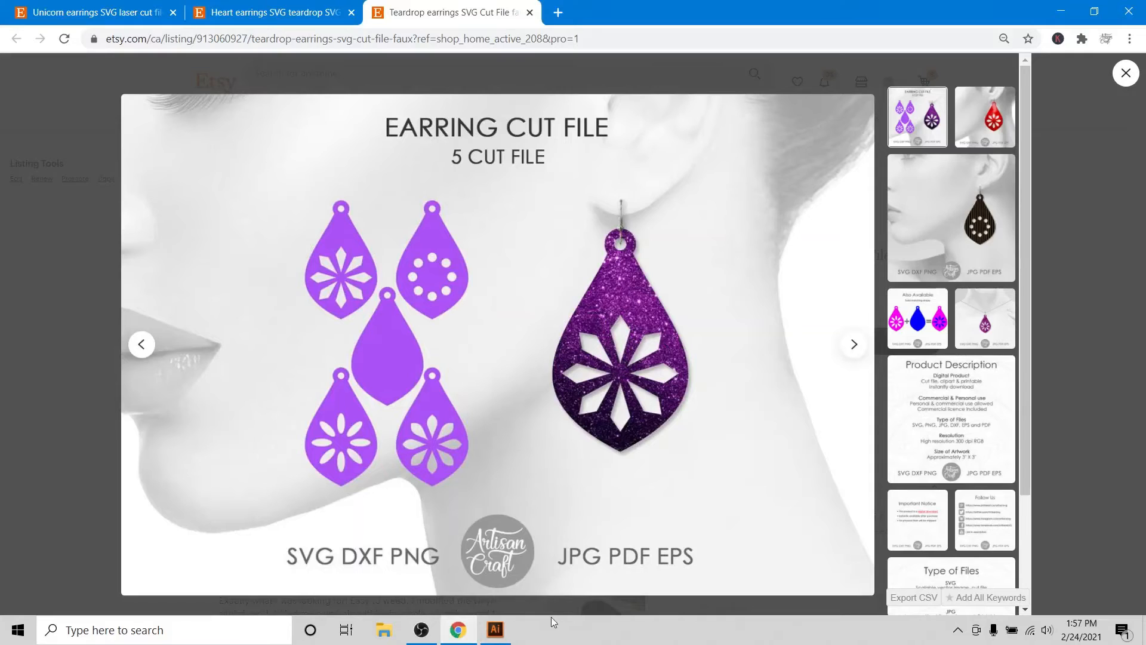
click(496, 630)
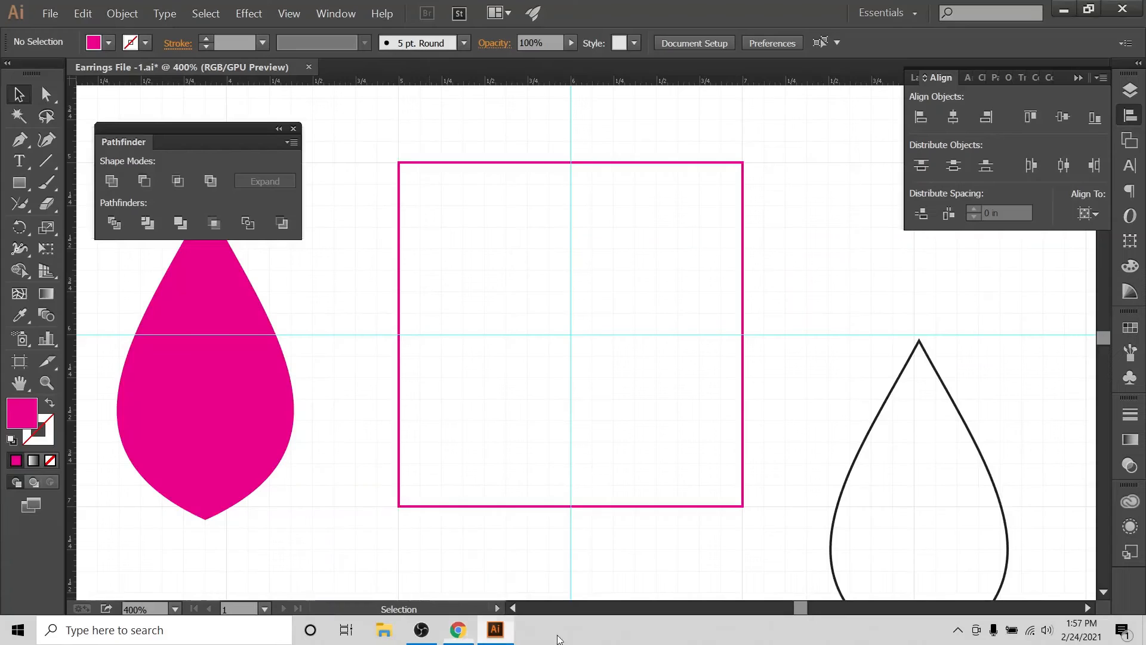
click(18, 141)
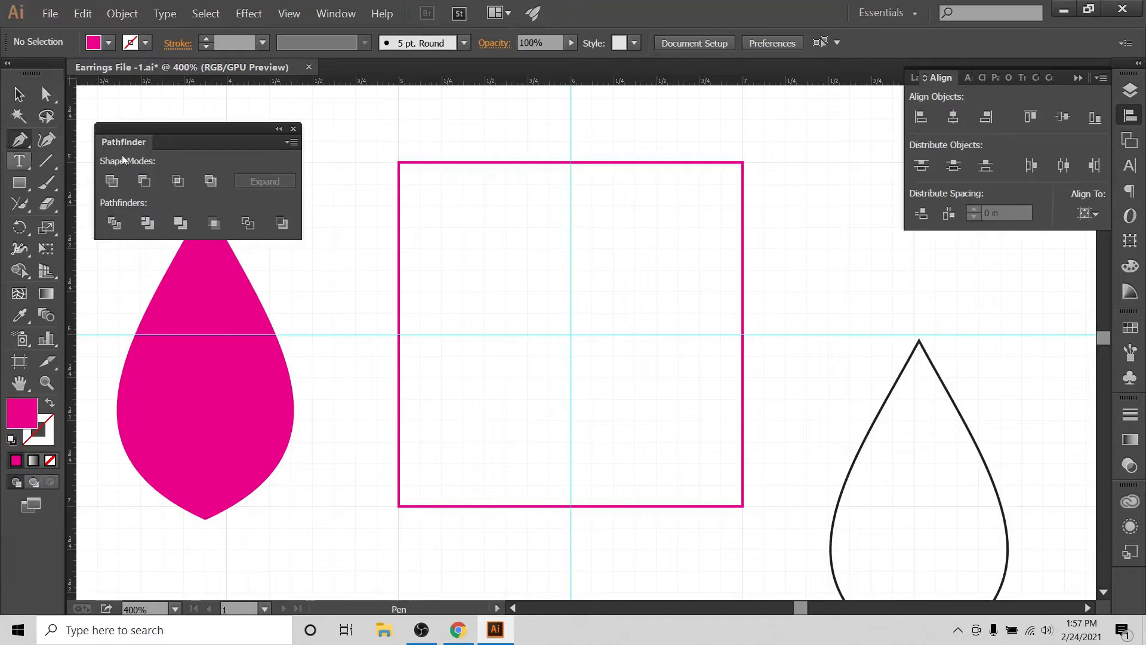
click(570, 206)
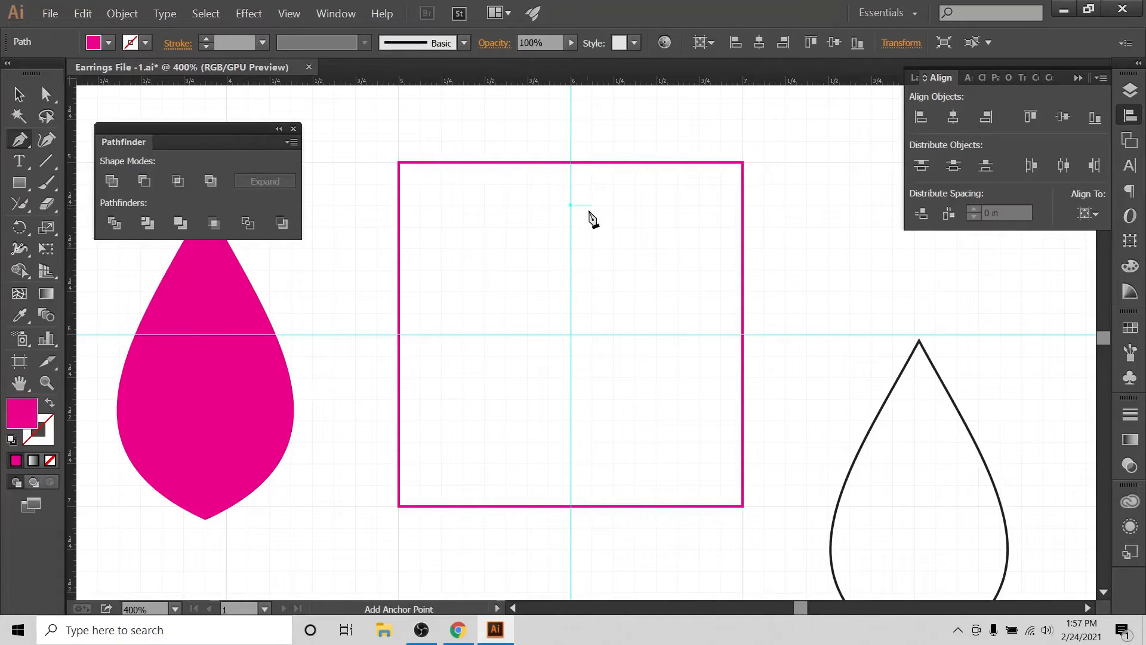
click(613, 249)
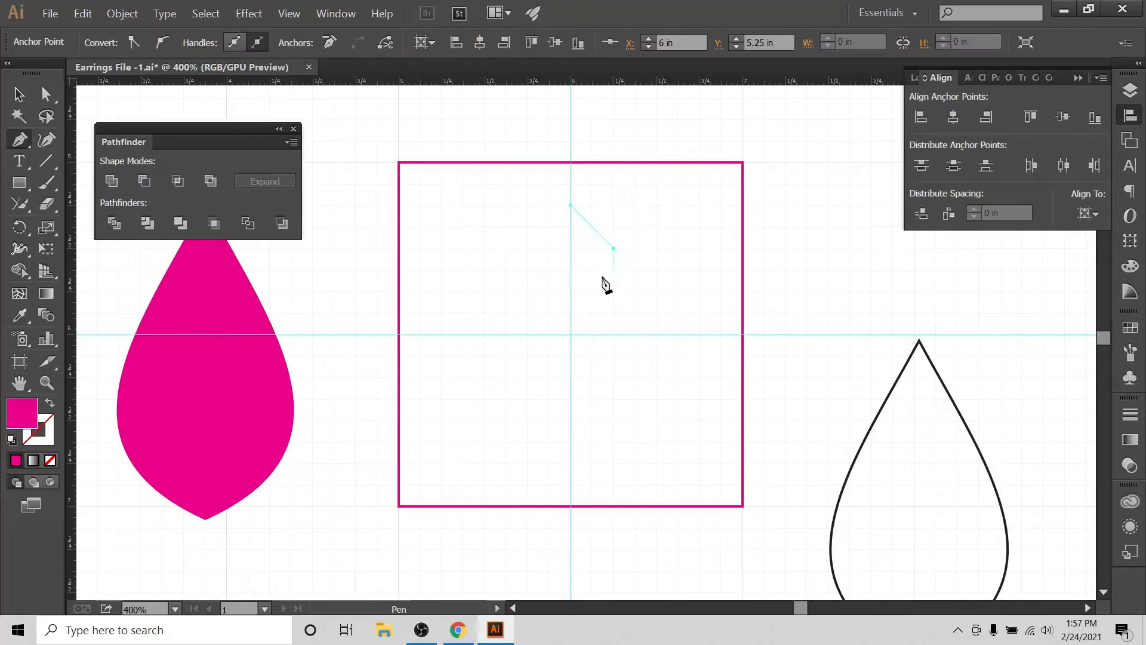
click(571, 334)
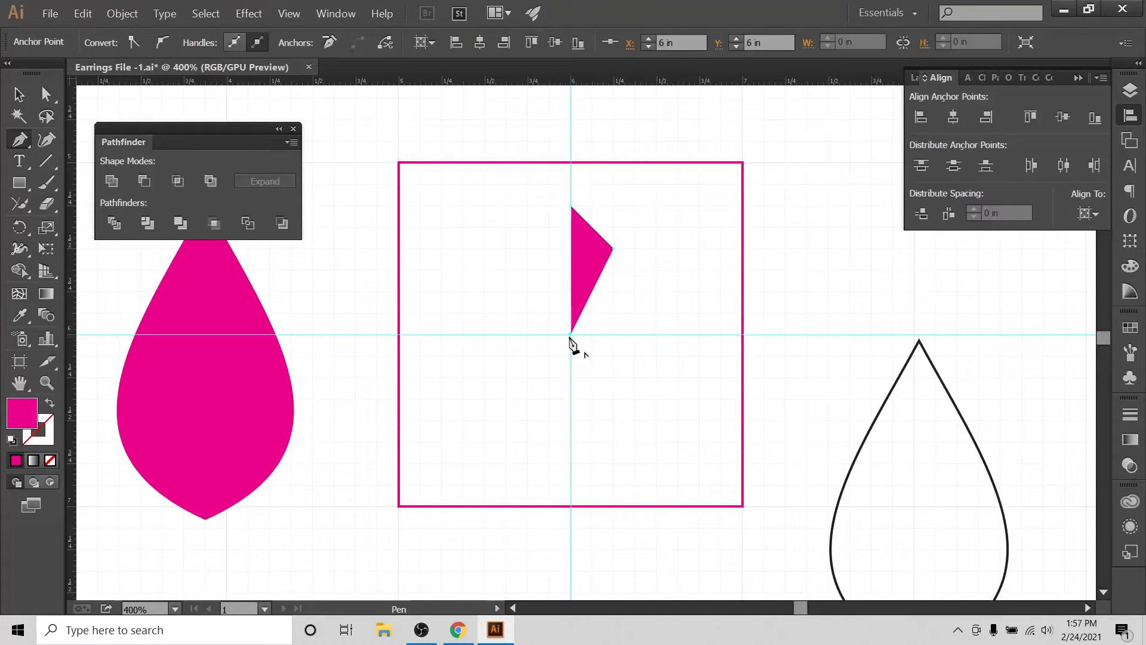
click(527, 249)
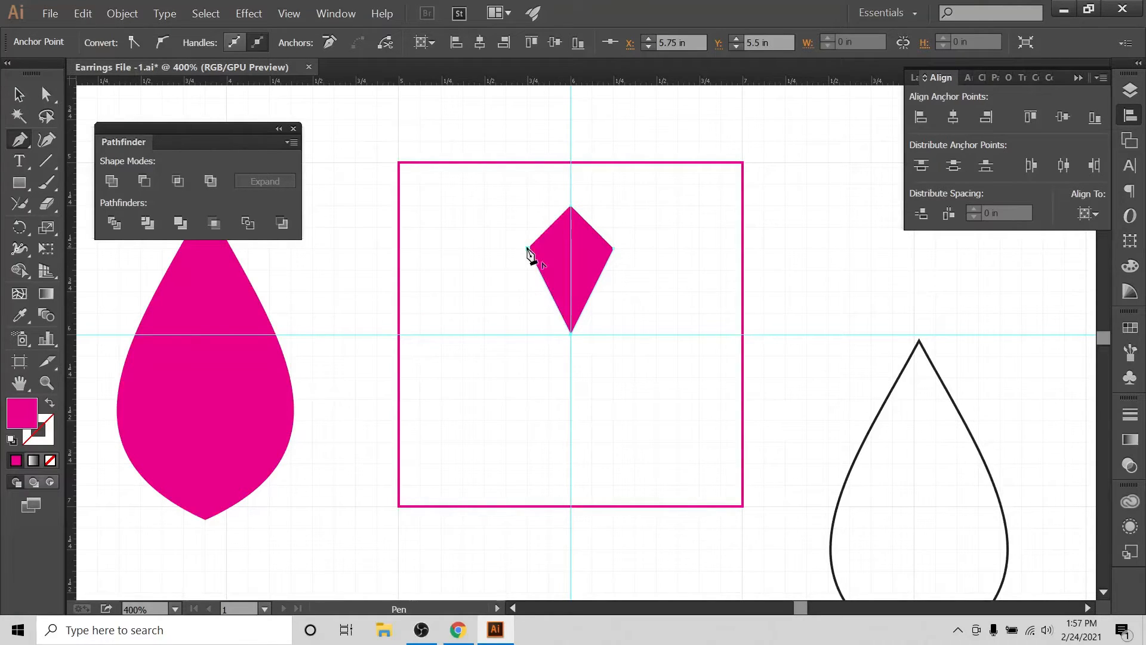
click(571, 207)
key(v)
click(644, 214)
Step: Select the kite path, hide the guides layer, and swap the kite's fill and stroke to make it a magenta outline
click(583, 250)
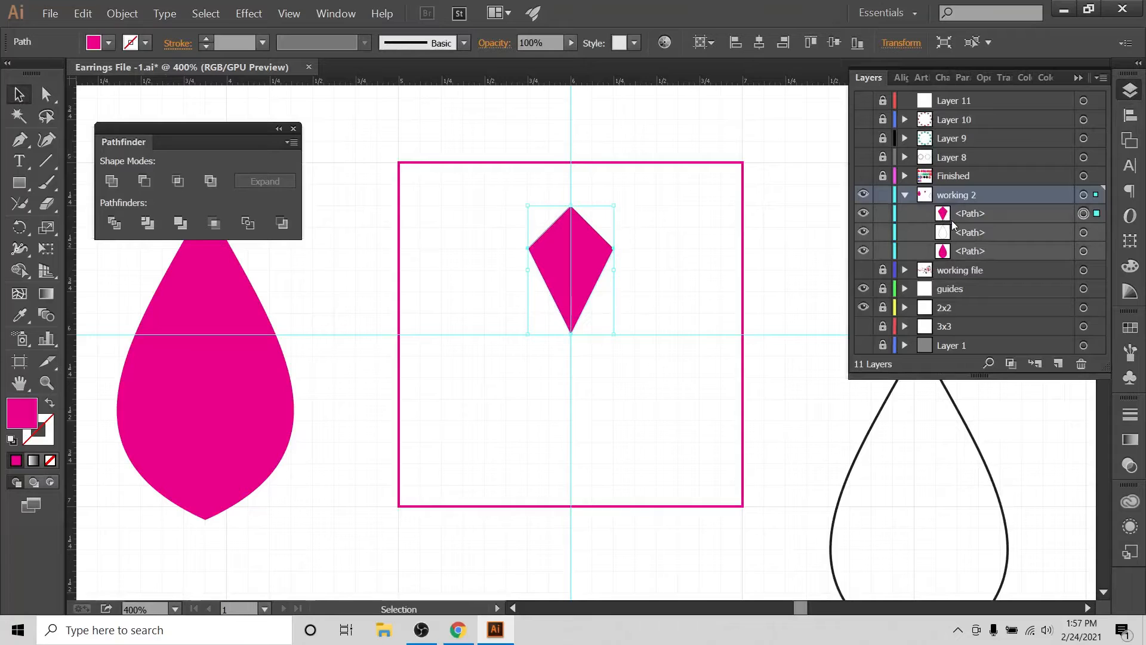
click(943, 217)
click(625, 232)
click(567, 257)
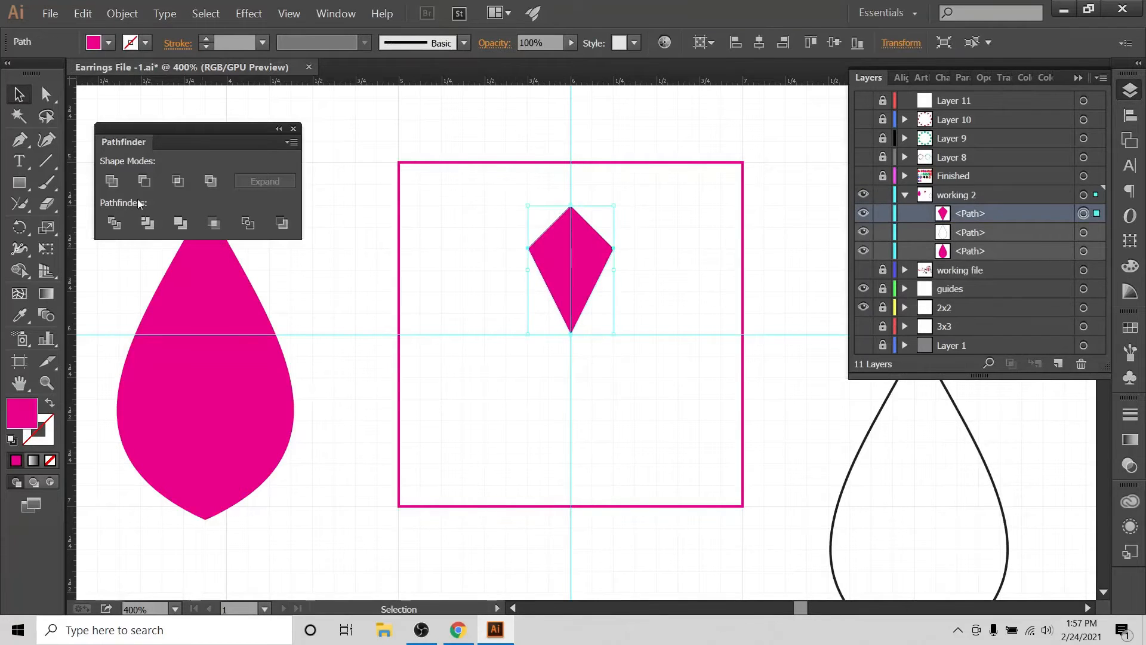
click(863, 288)
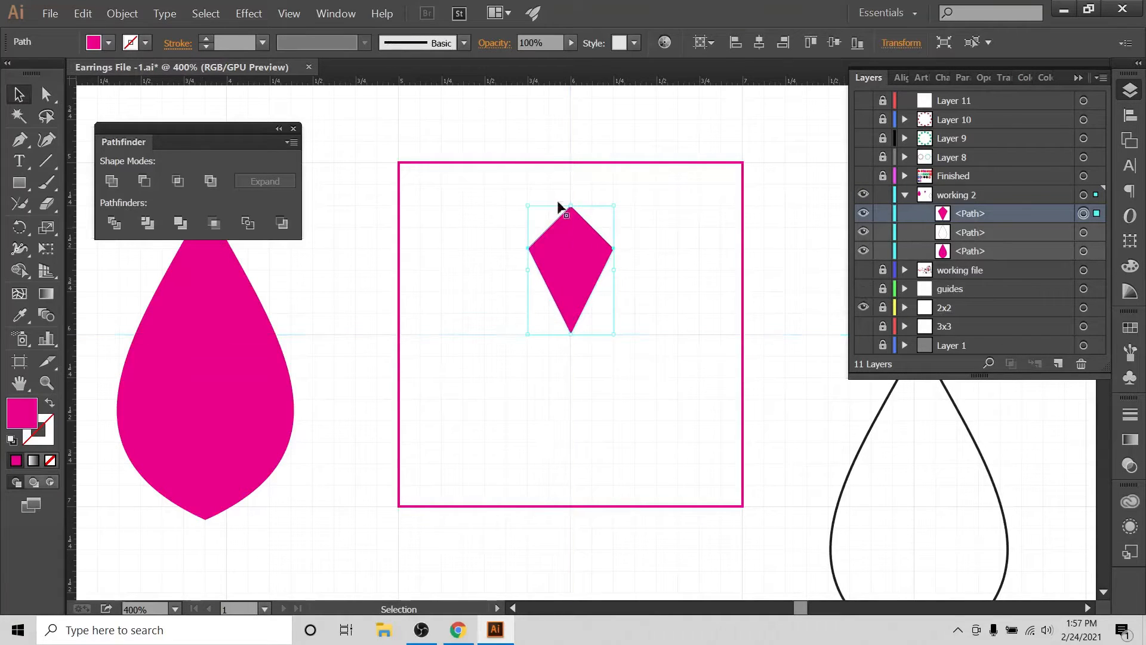
click(50, 403)
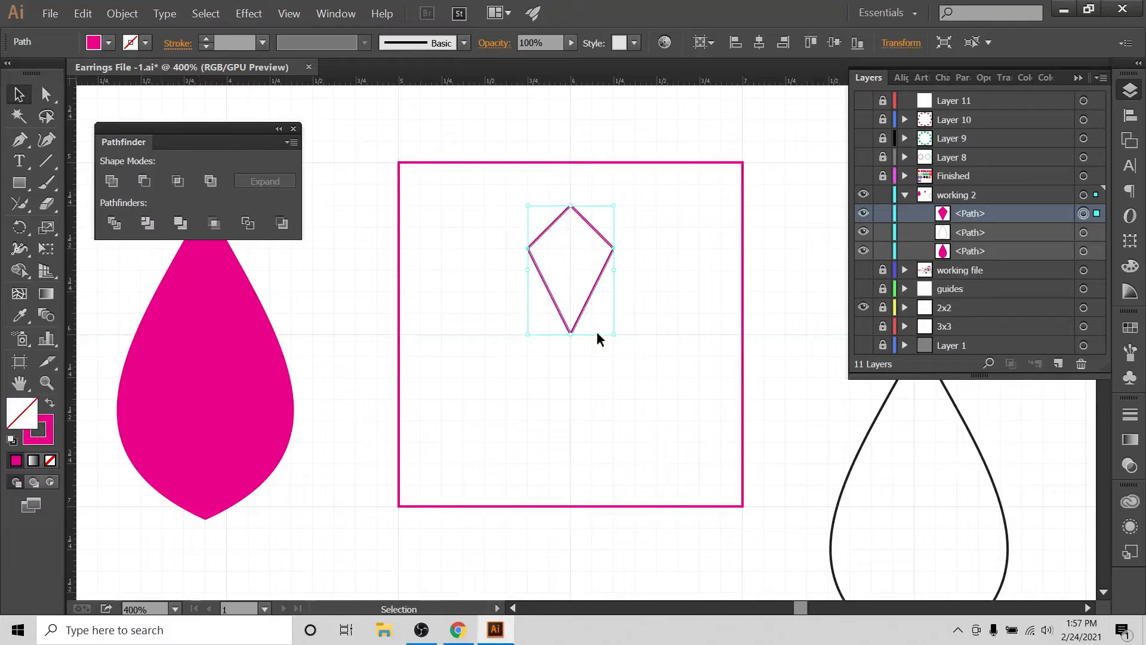
Step: Duplicate the magenta kite outline and place the copy over the lower part of the black teardrop outline
click(496, 313)
drag(481, 208, 664, 378)
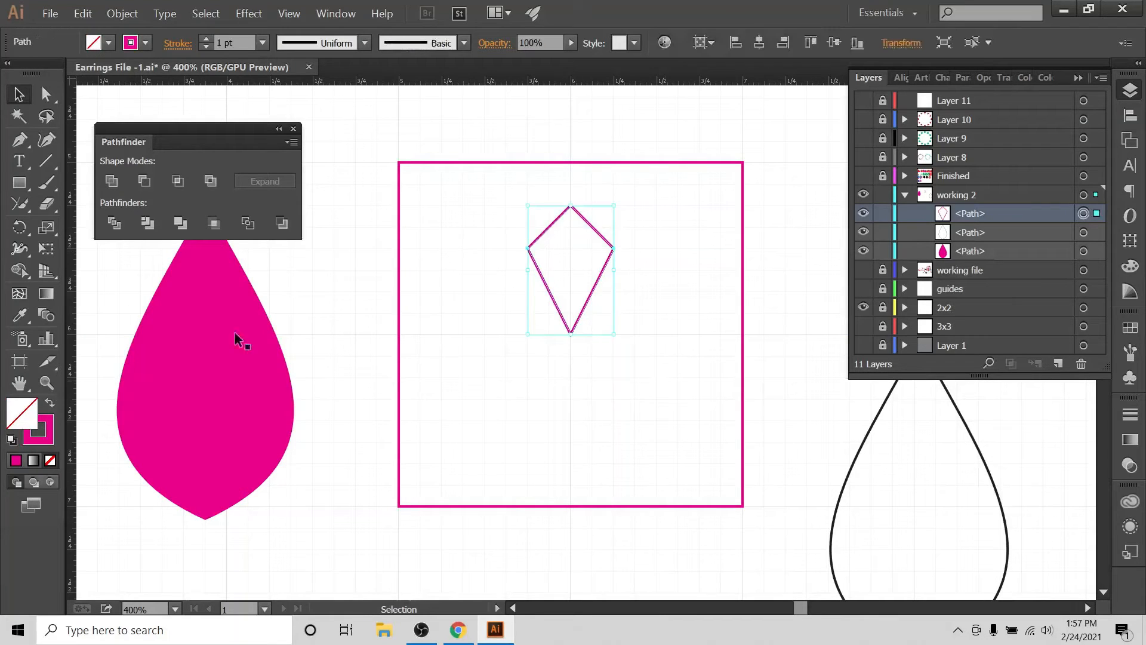
key(a)
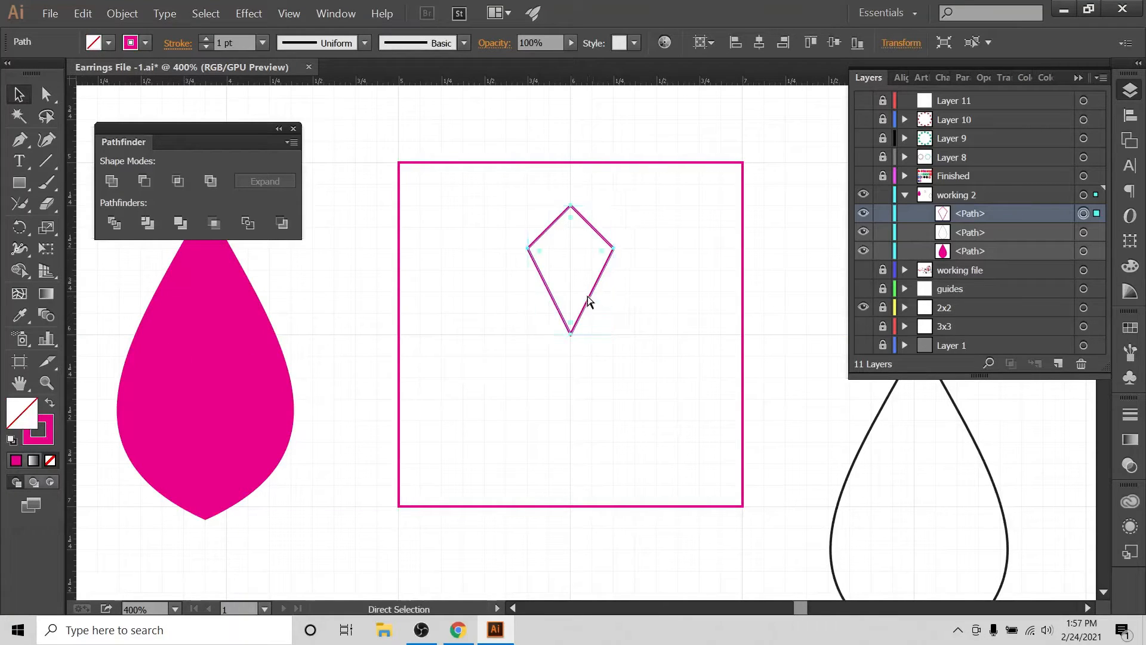
key(v)
key(ctrl+c)
key(ctrl+v)
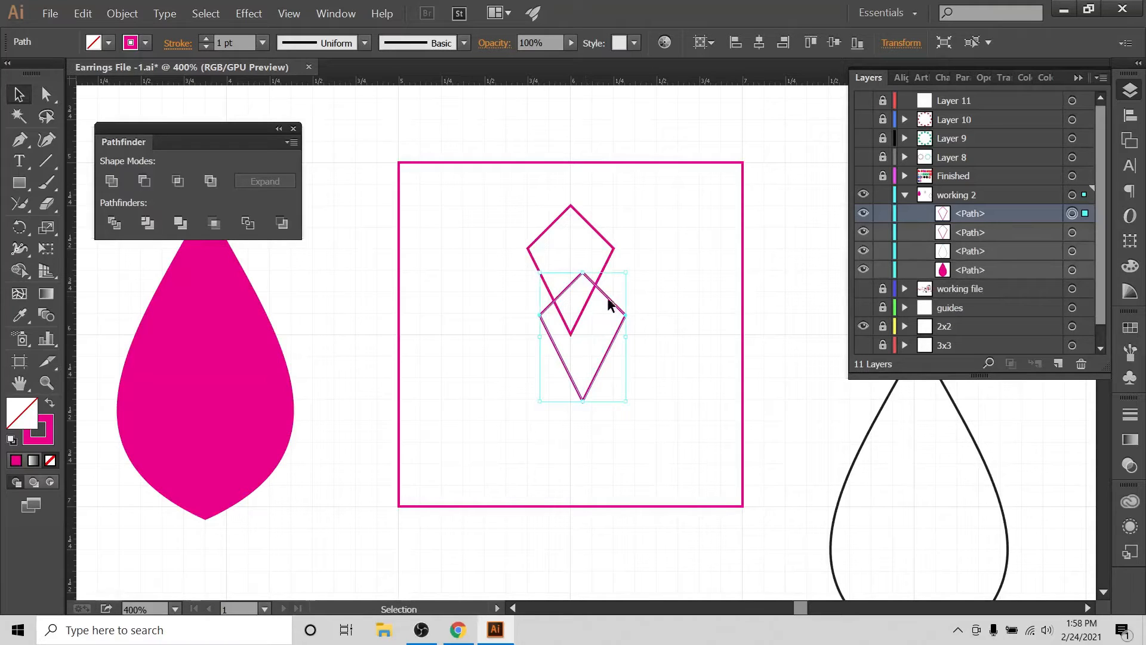
drag(611, 299, 1029, 490)
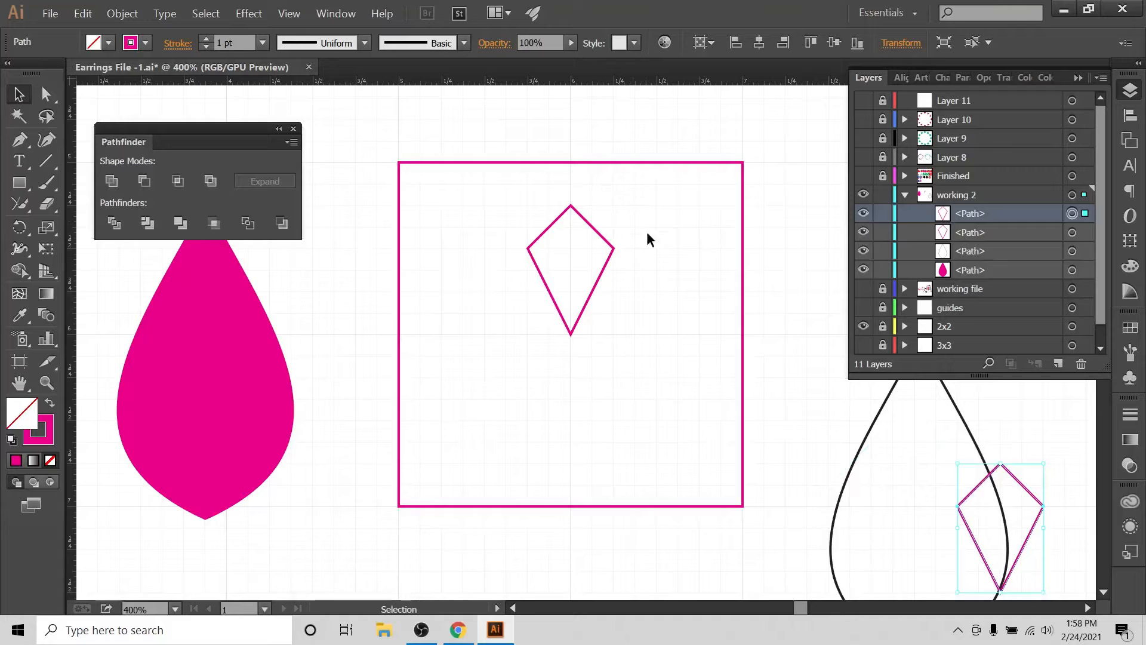
Step: Swap the fill and stroke of the kite inside the square to make it solid magenta
drag(649, 206, 560, 314)
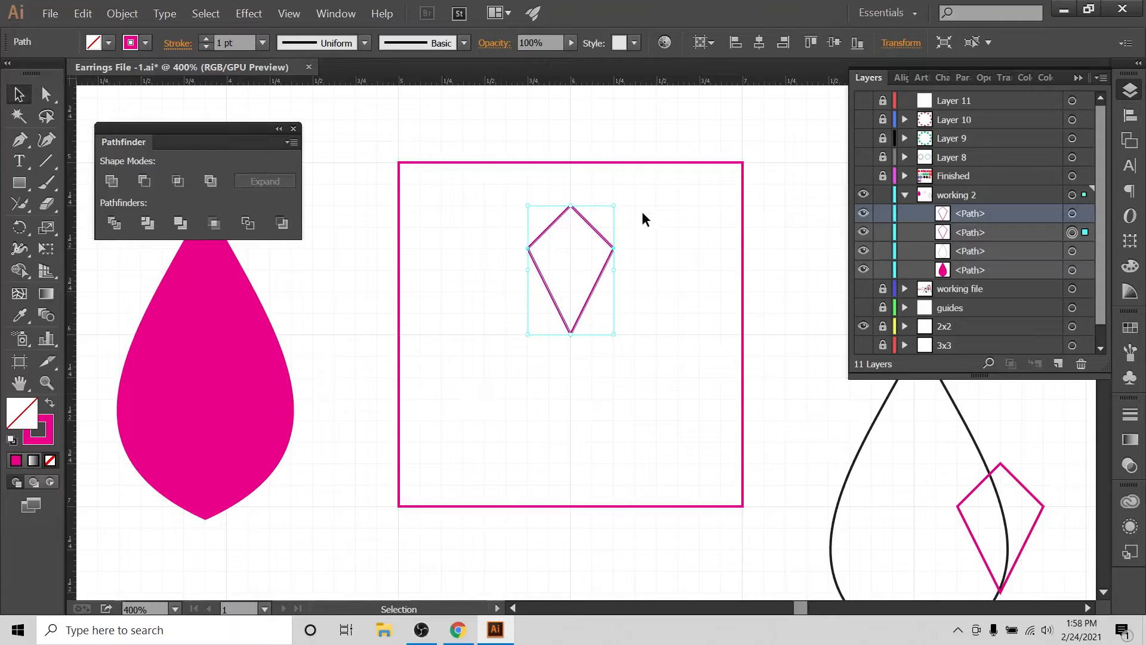
click(49, 402)
click(513, 250)
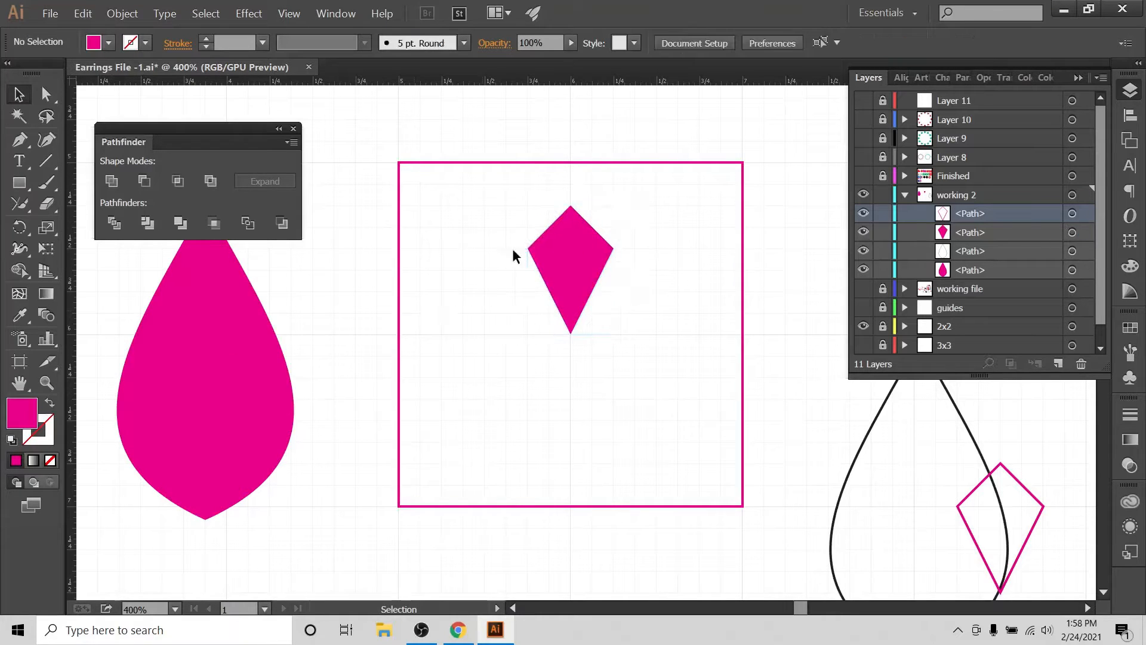
drag(525, 201, 617, 345)
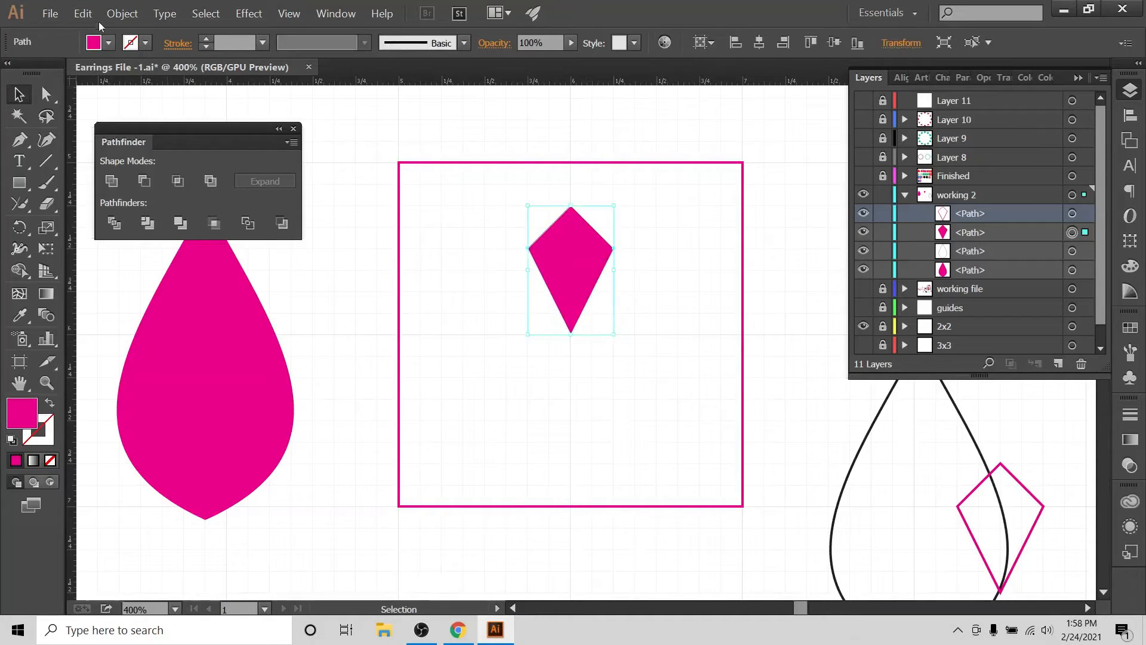
click(122, 13)
click(716, 207)
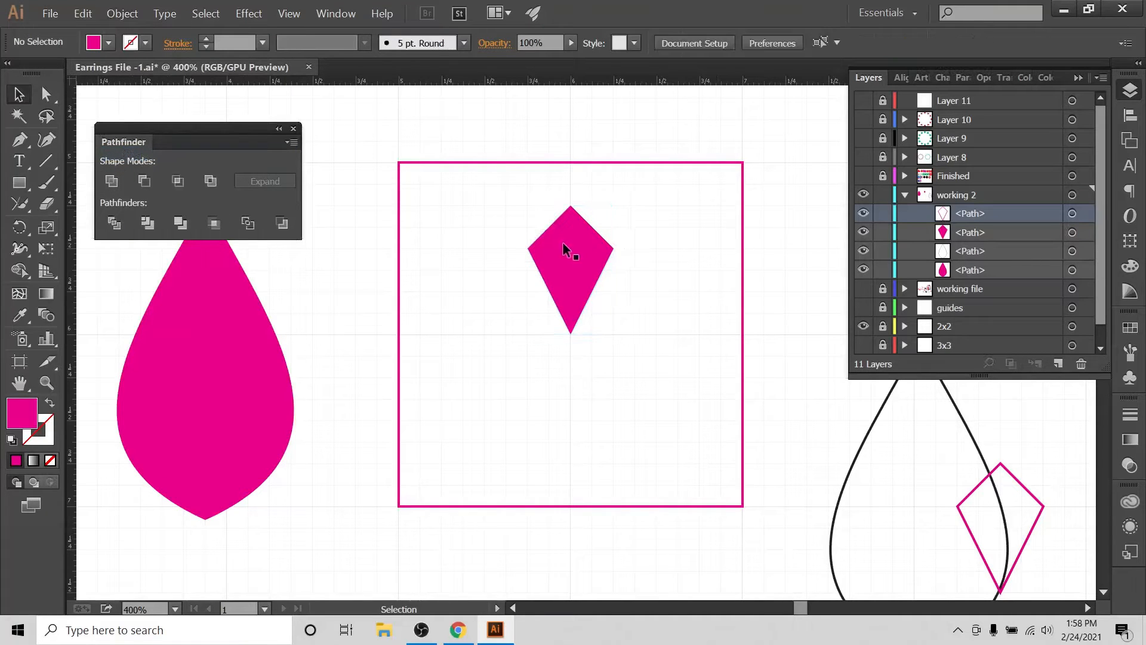
Step: Hide the document grid and turn off Snap to Grid
click(289, 13)
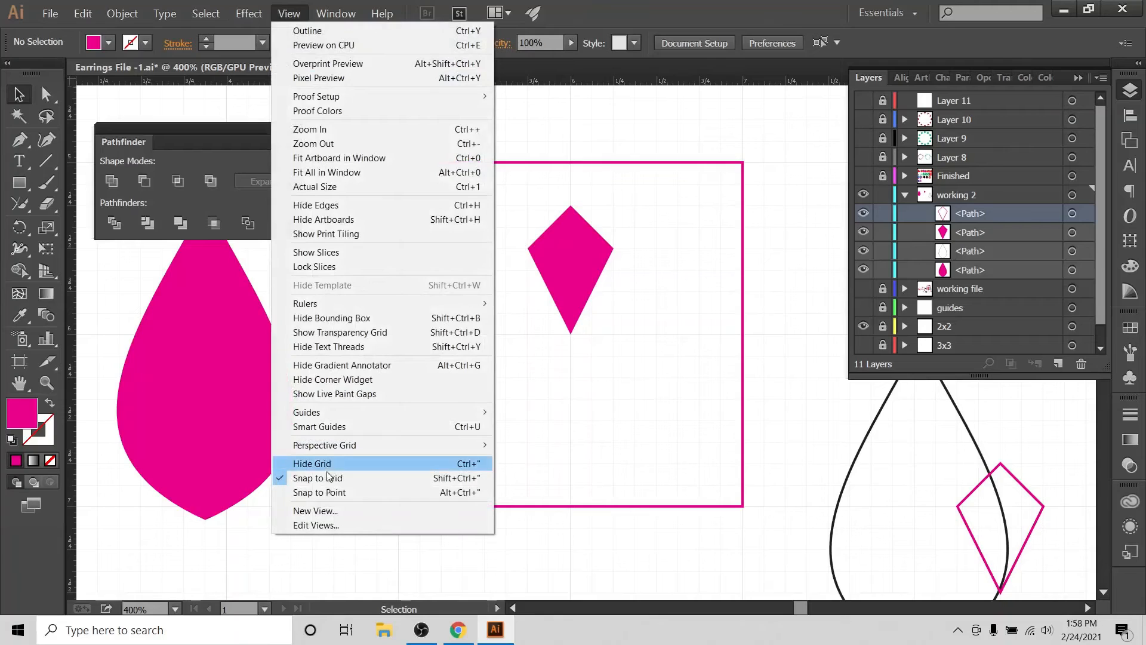
click(323, 464)
click(291, 14)
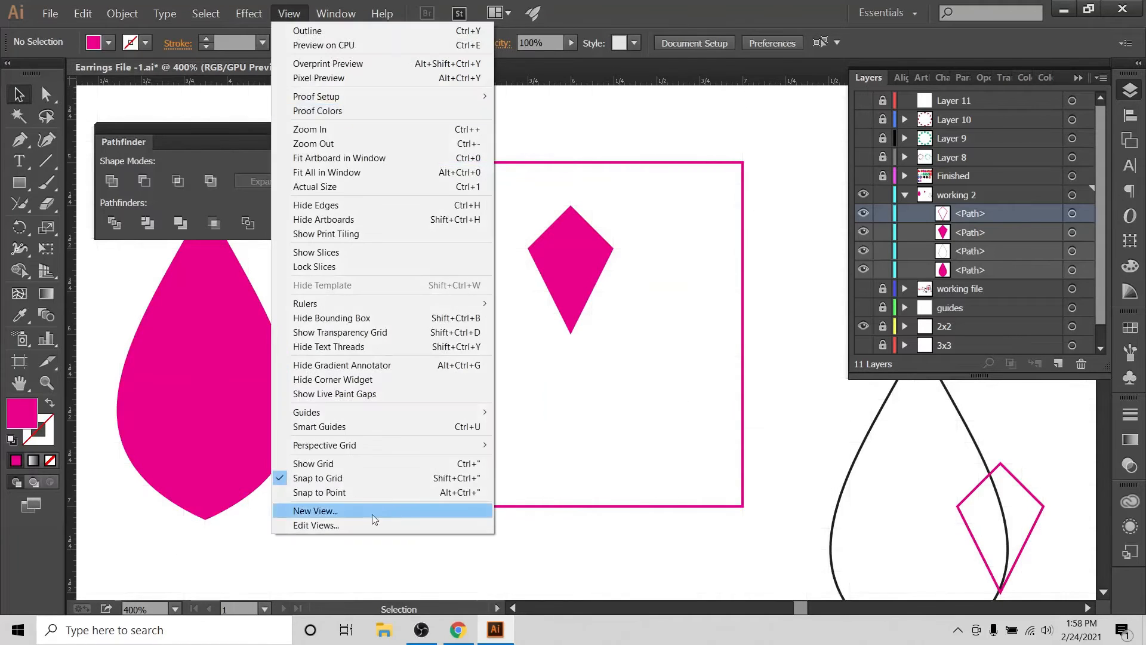
click(376, 477)
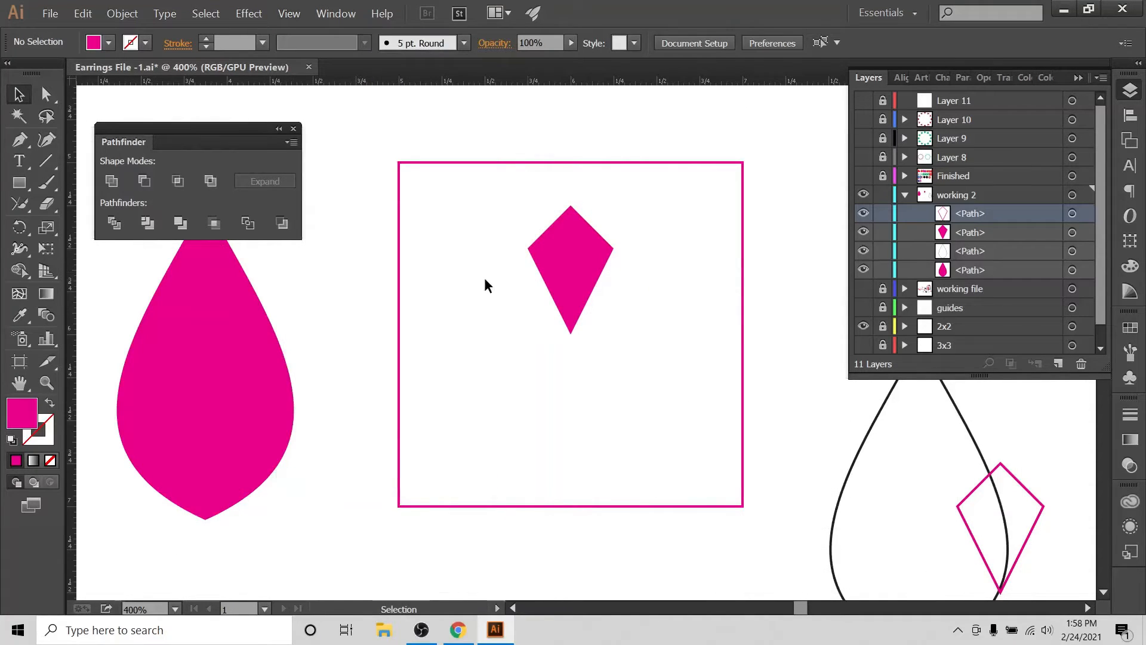
Step: Narrow the solid kite to just over half its width, keeping its height, and compare it with the earring reference in Chrome
drag(508, 200, 615, 328)
click(577, 301)
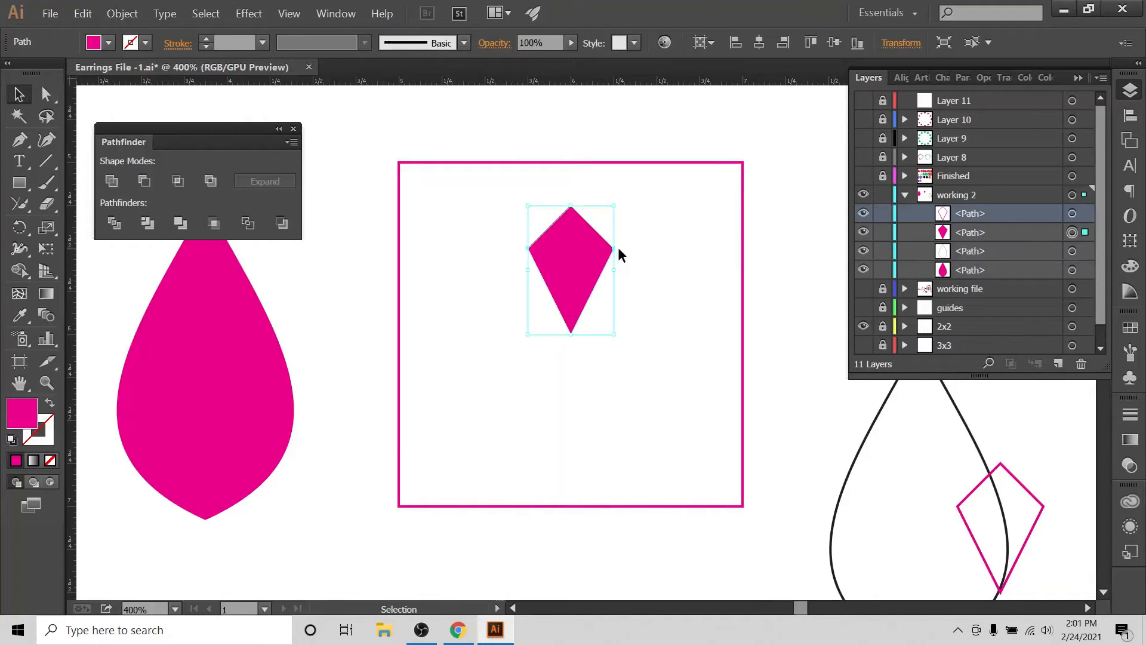
drag(614, 271, 577, 284)
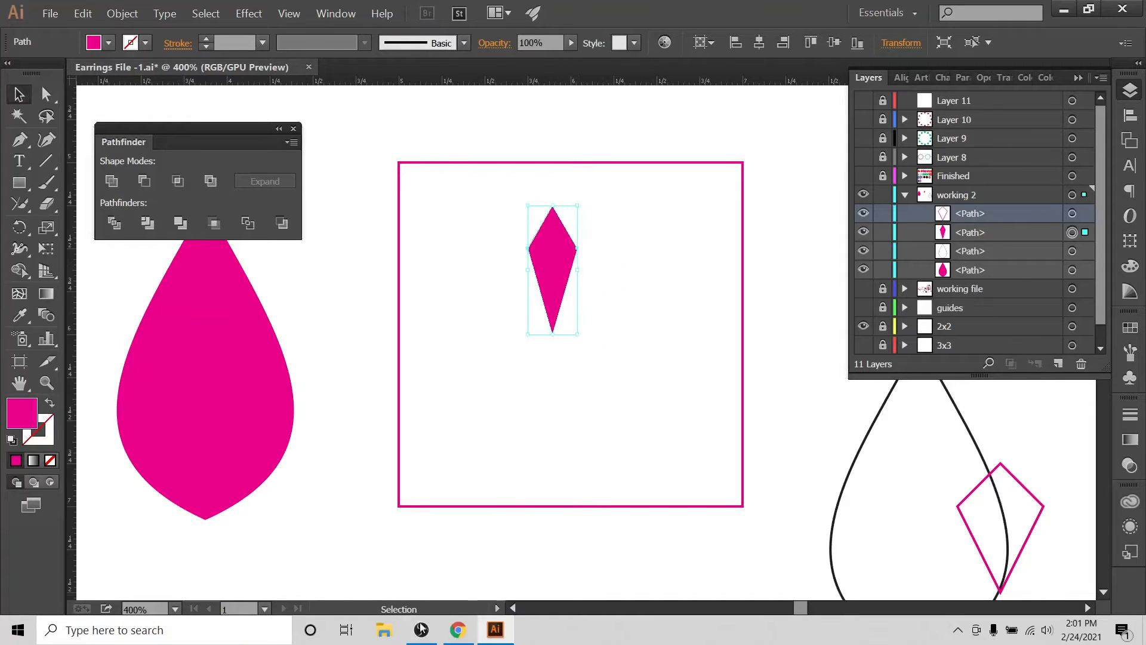
click(458, 630)
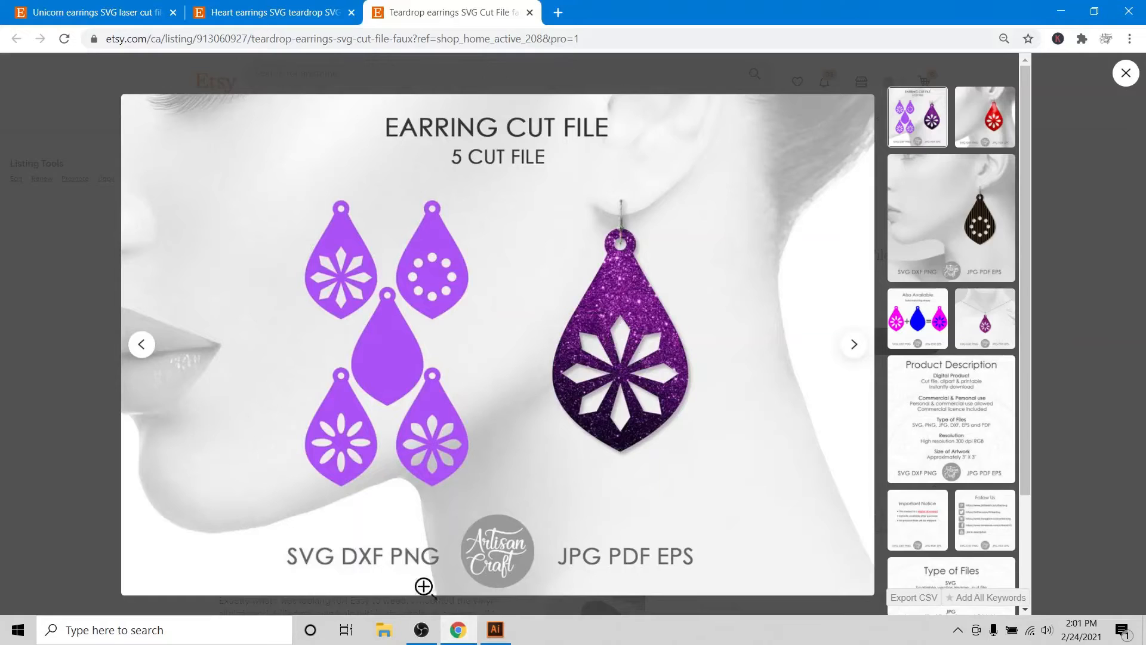
click(499, 635)
click(439, 271)
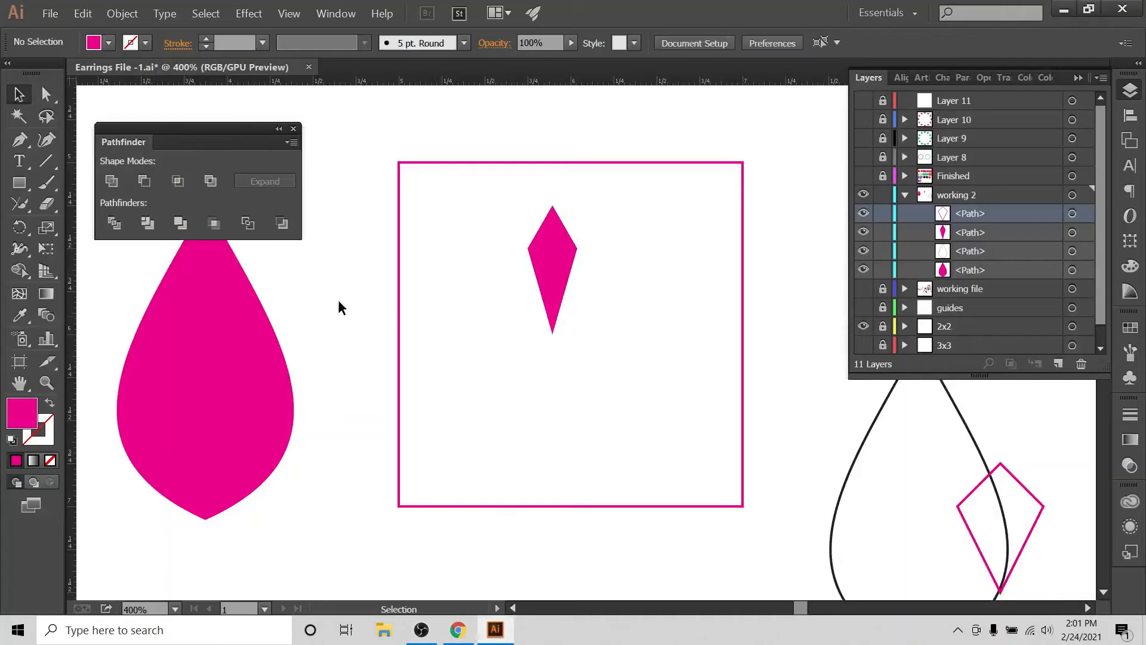
Step: Fill the narrowed kite with dark blue and shift the magenta teardrop closer to the square
click(546, 245)
click(95, 43)
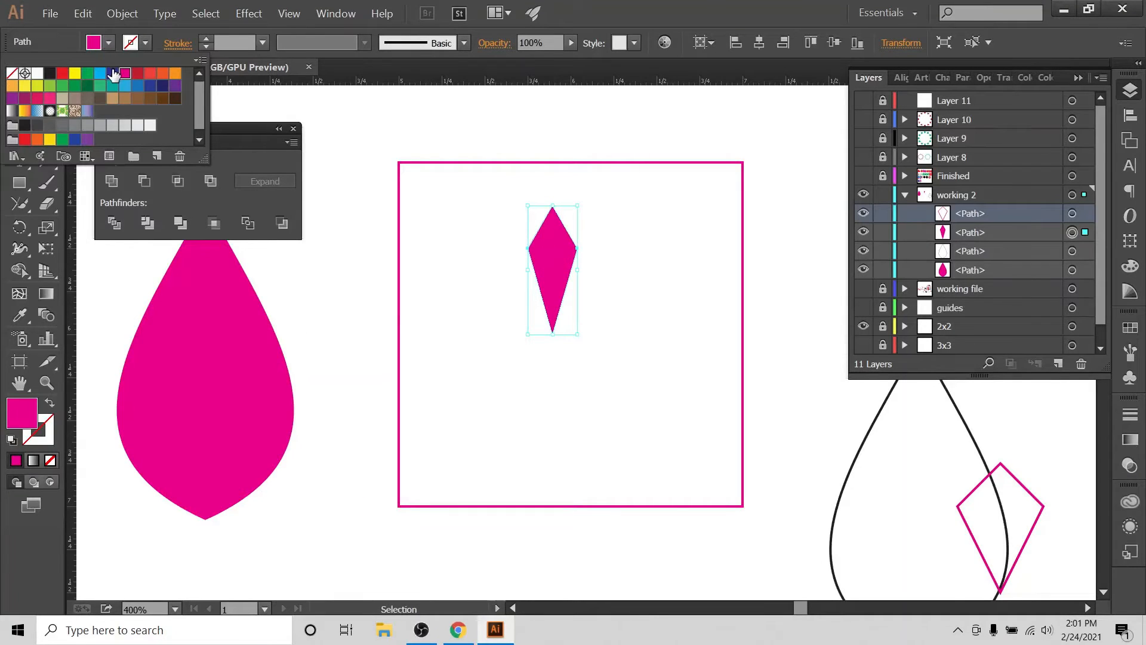
click(112, 72)
click(501, 206)
drag(217, 335, 283, 311)
Step: Move the blue kite slightly upward and center it horizontally on the artboard
drag(534, 257, 574, 237)
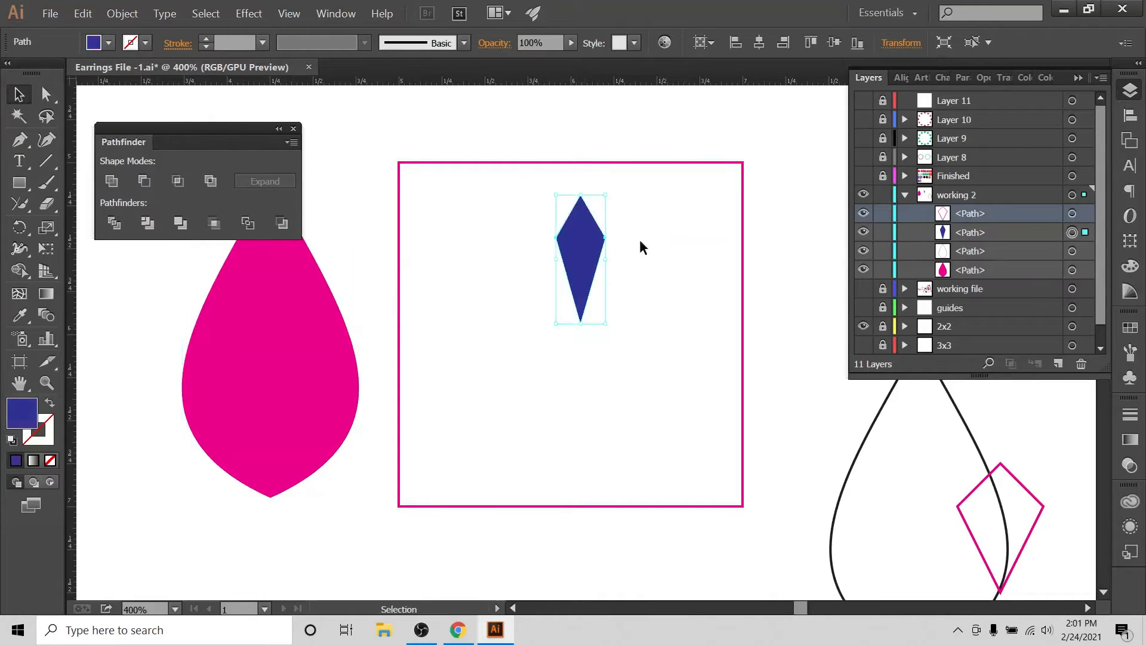
click(1130, 115)
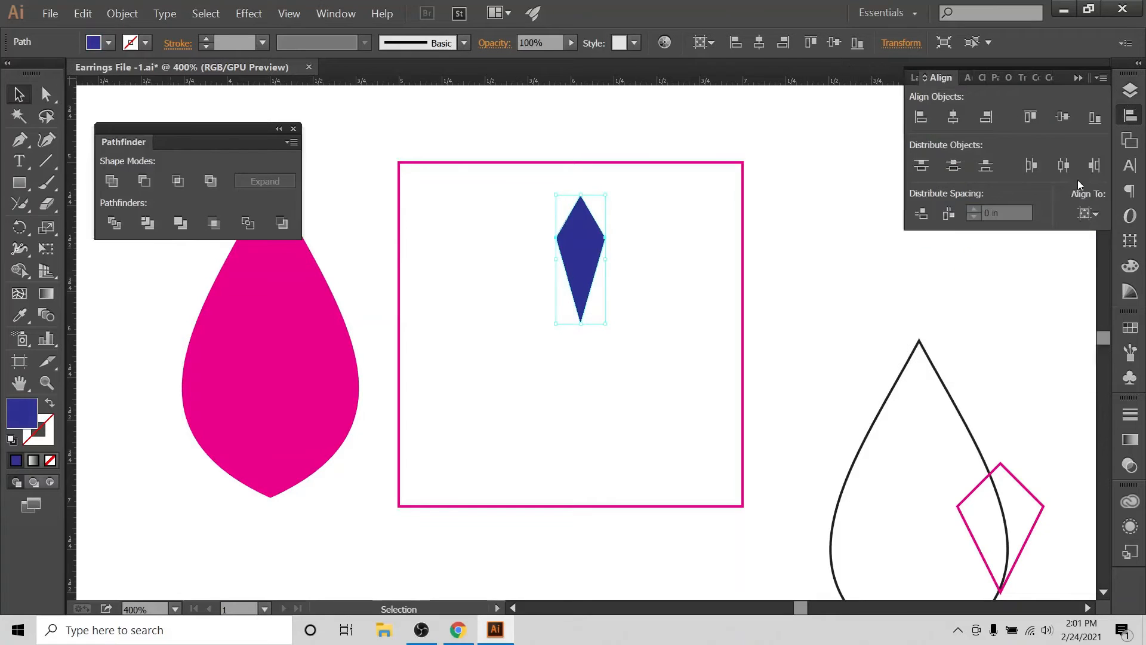
click(1088, 213)
click(958, 128)
click(952, 124)
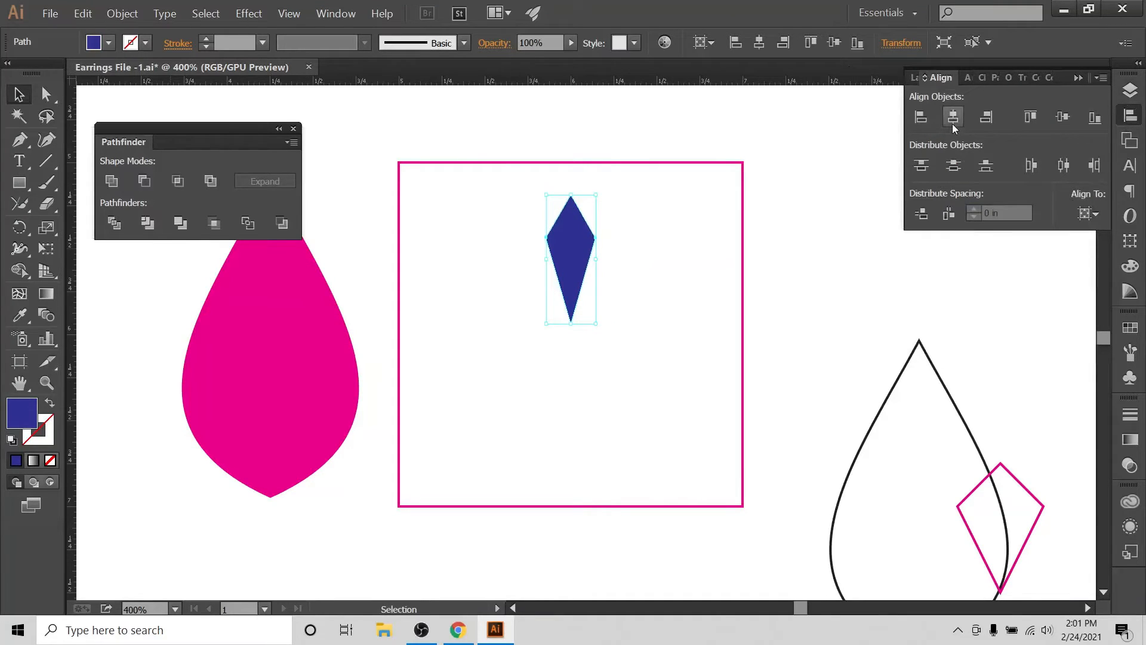
Step: Collapse the working 2 layer, show the guides layer, and shift the magenta teardrop away from the square
click(1130, 90)
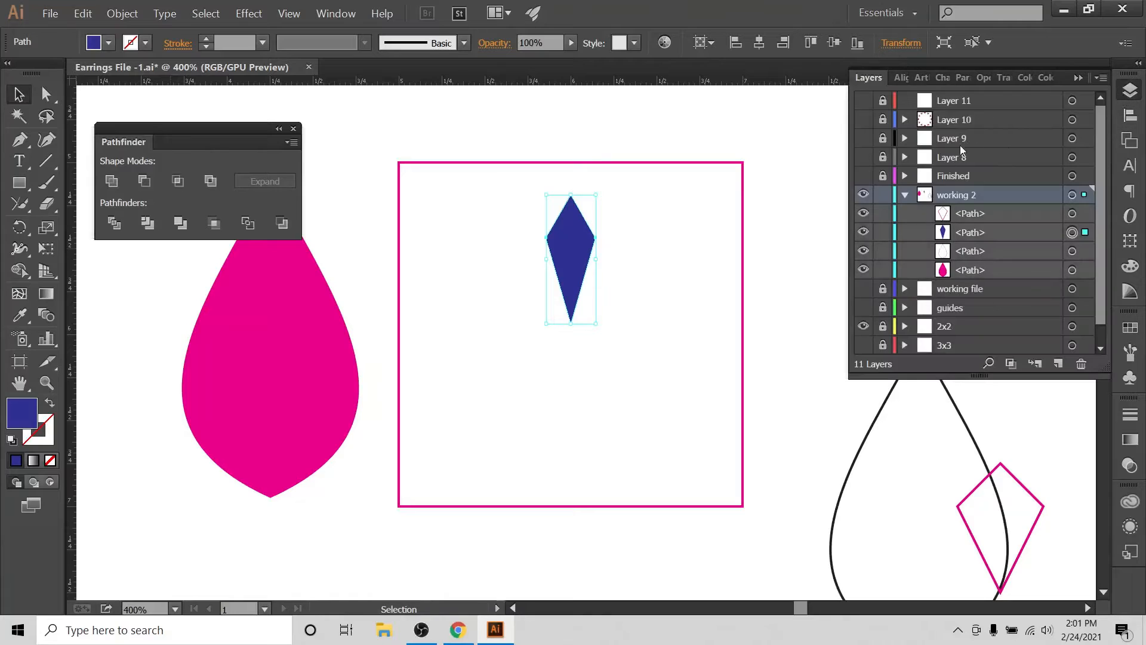
click(905, 195)
click(863, 232)
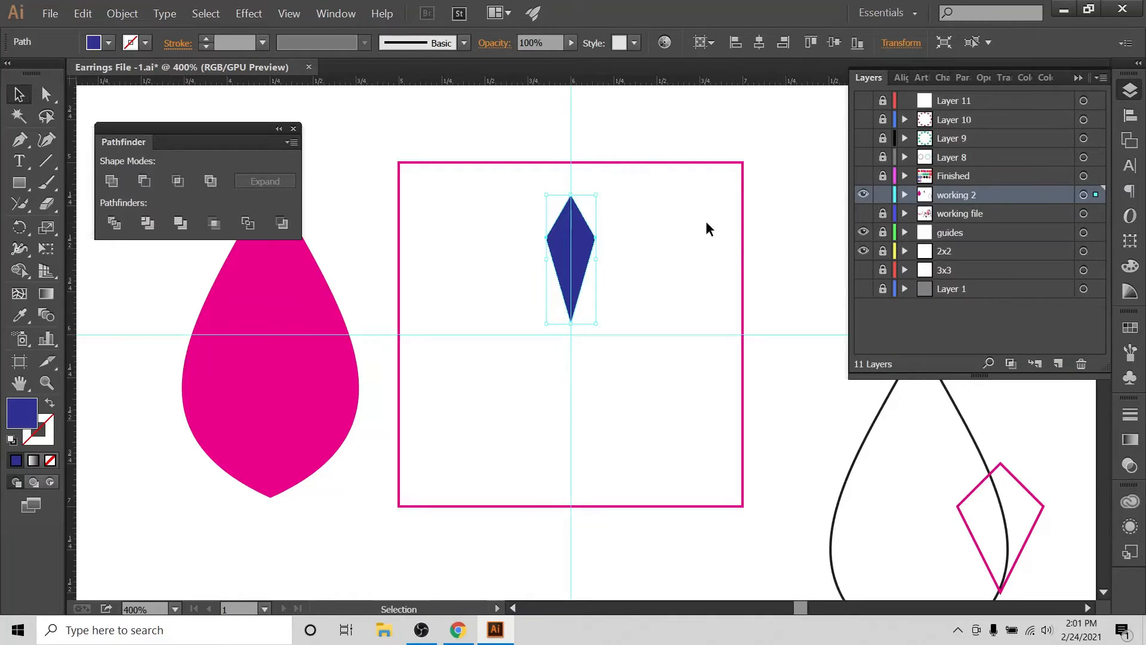
click(683, 225)
drag(253, 350, 210, 349)
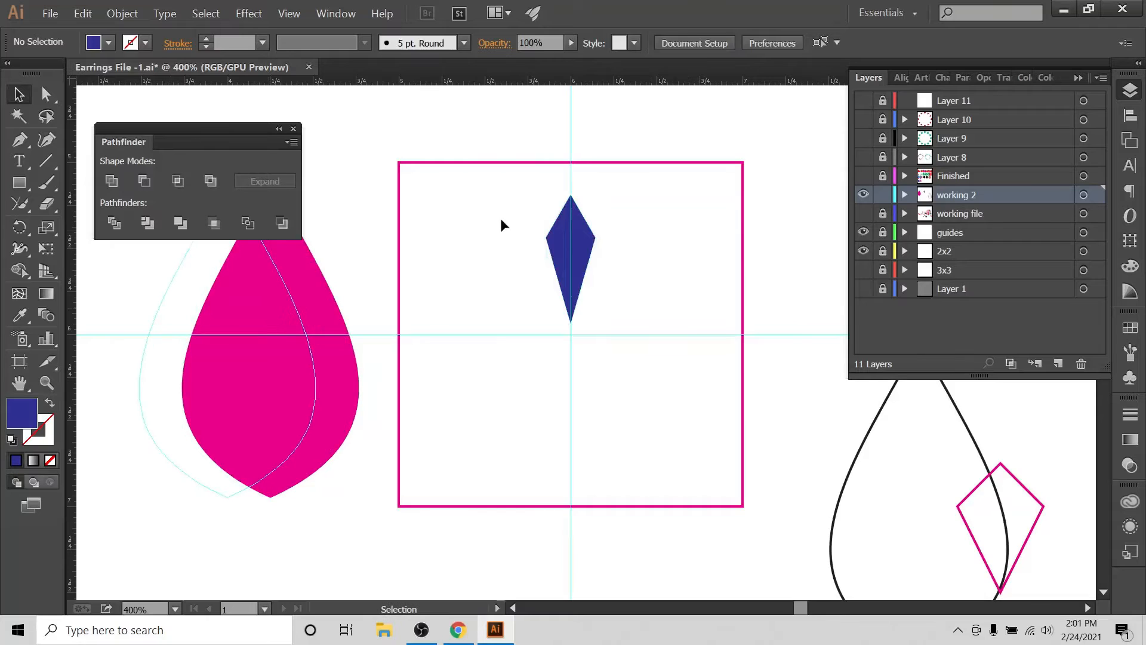
Step: Nudge the blue kite straight up until its lower tip sits about 0.2 in above the horizontal guide
drag(619, 328, 621, 331)
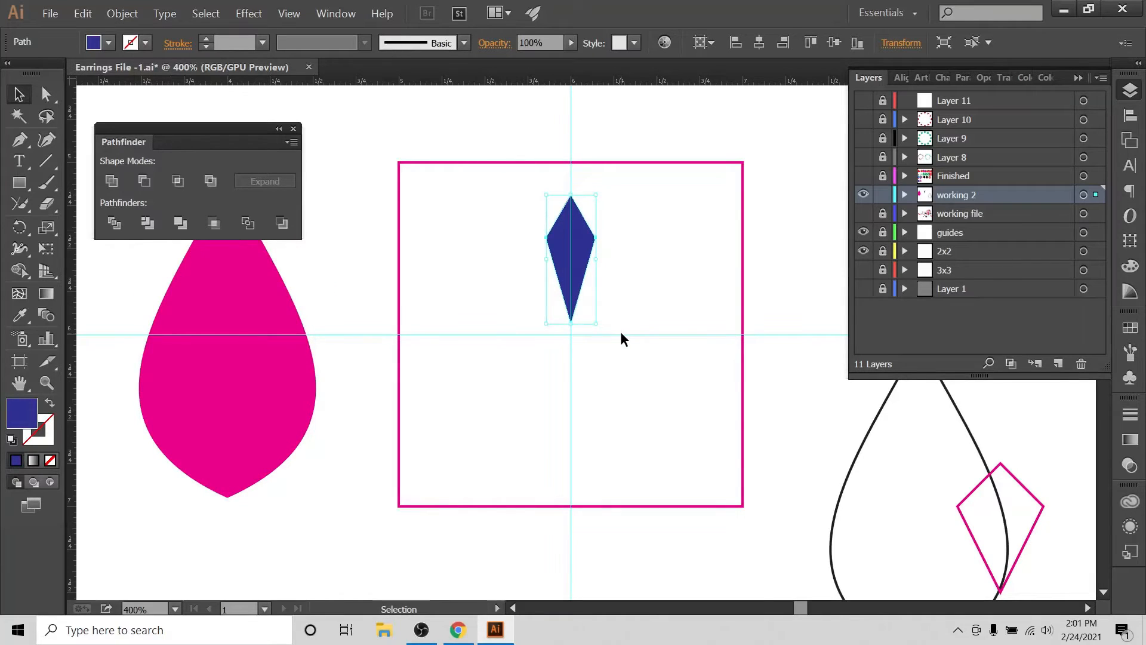
key(Up)
key(Up)
key(Up)
key(Up)
key(Up)
key(Up)
key(Up)
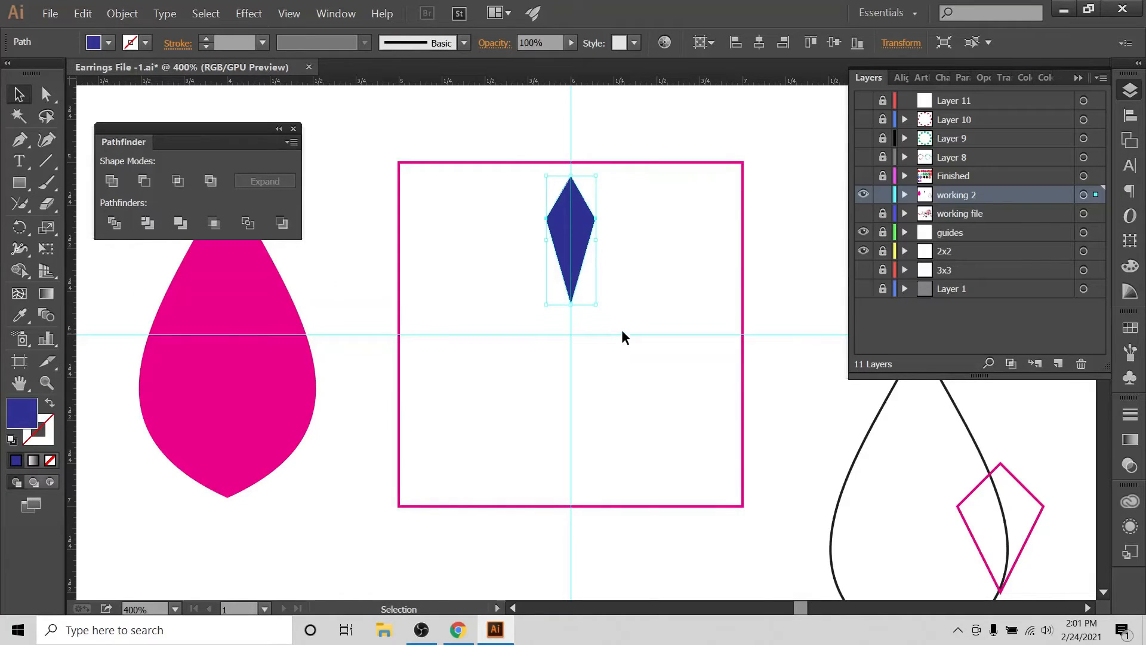
click(646, 279)
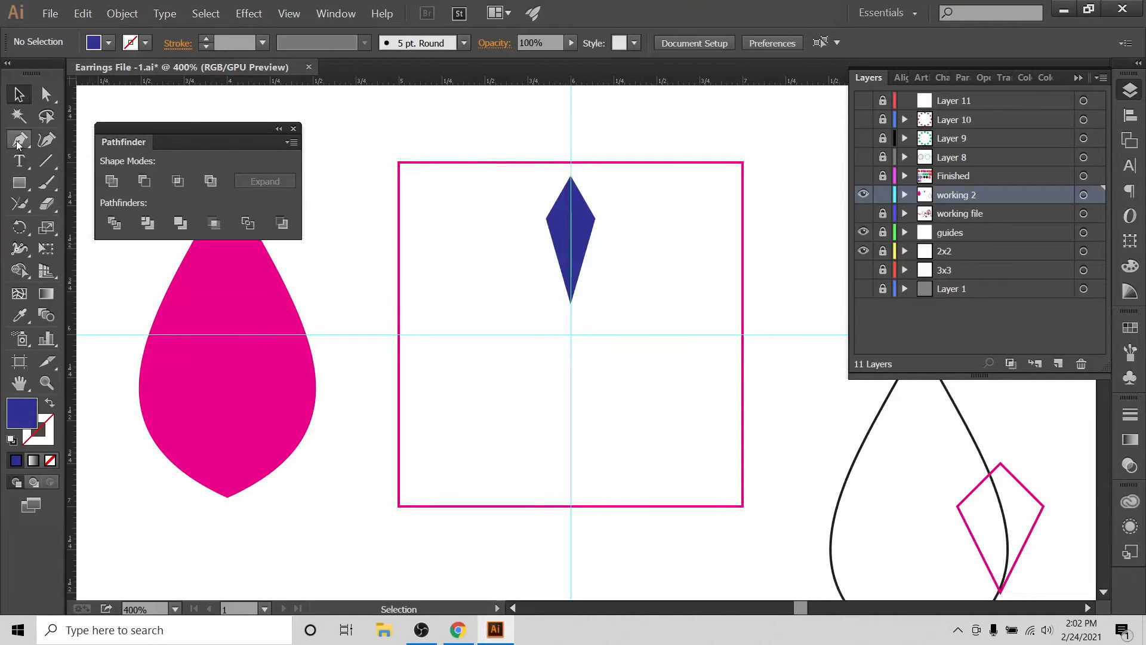
Step: Place a single anchor point with the Pen tool at the guides' intersection and select it
drag(19, 139, 71, 144)
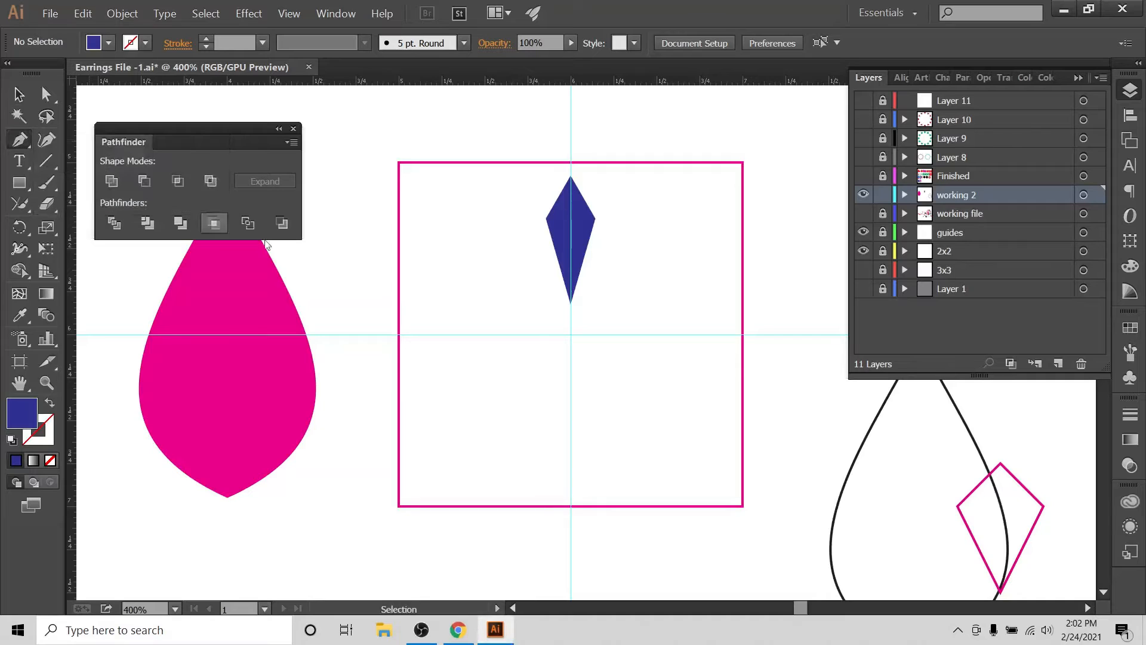
click(569, 335)
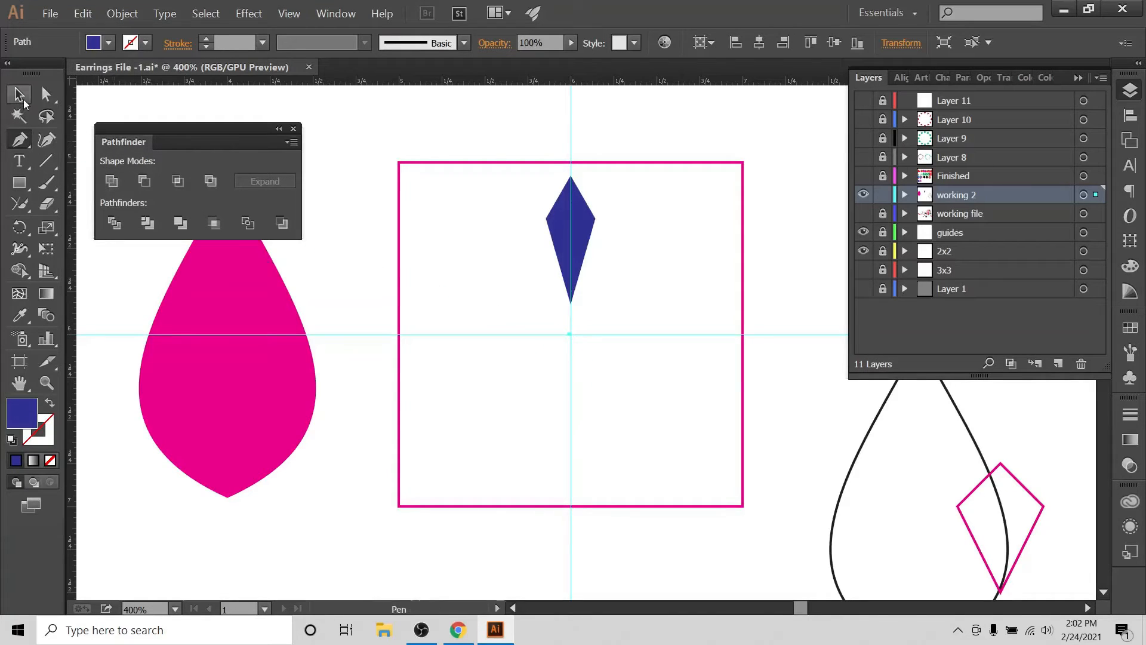
click(24, 101)
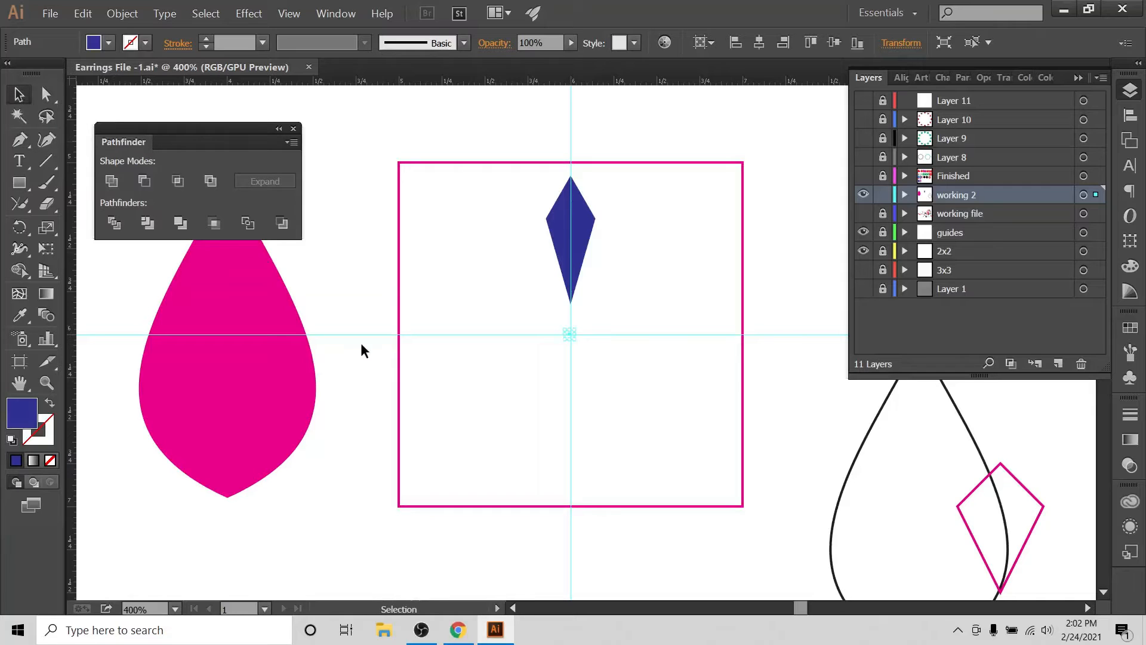
drag(478, 316, 622, 368)
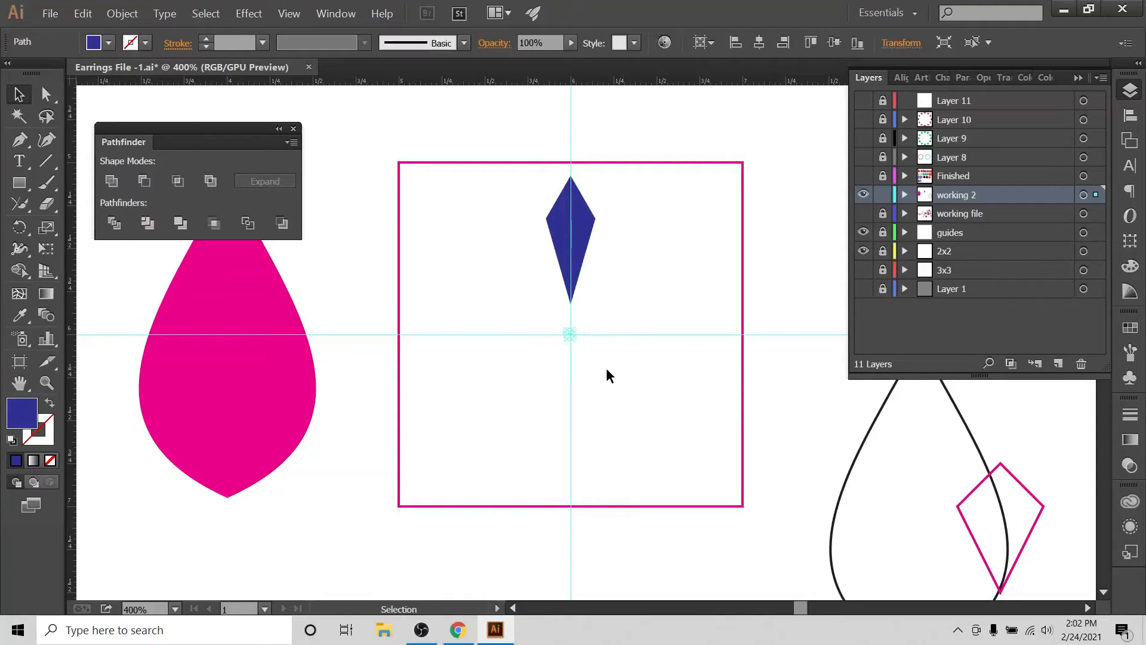
Step: Align the single anchor point to the horizontal center of the artboard
click(1130, 115)
click(1086, 213)
click(953, 117)
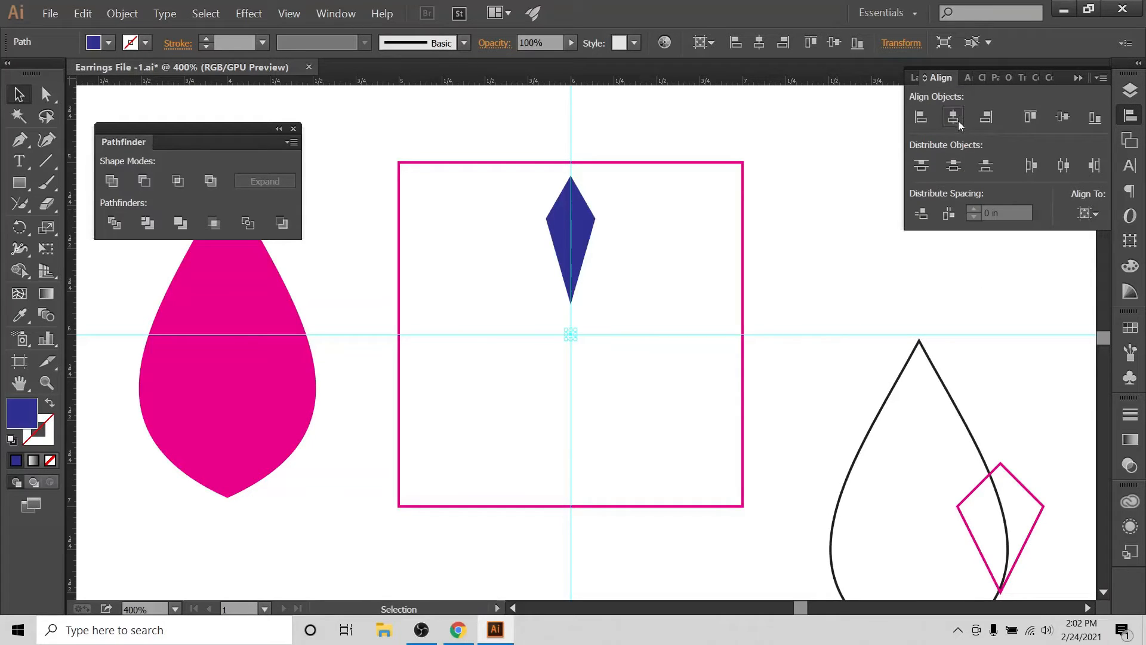
click(1087, 213)
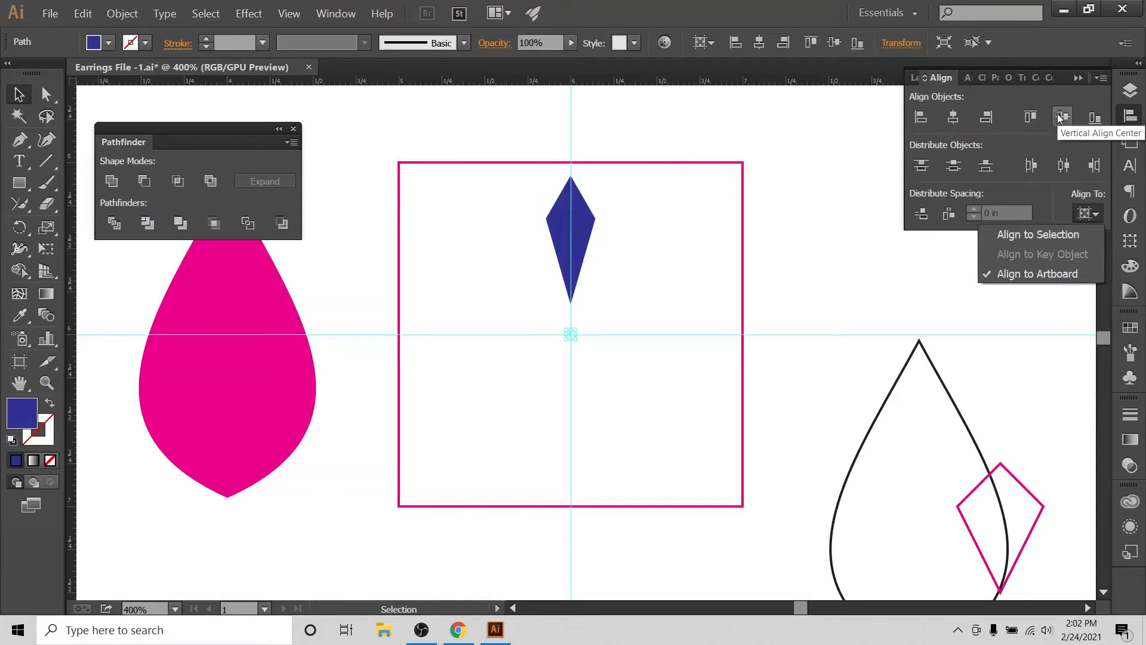
click(534, 179)
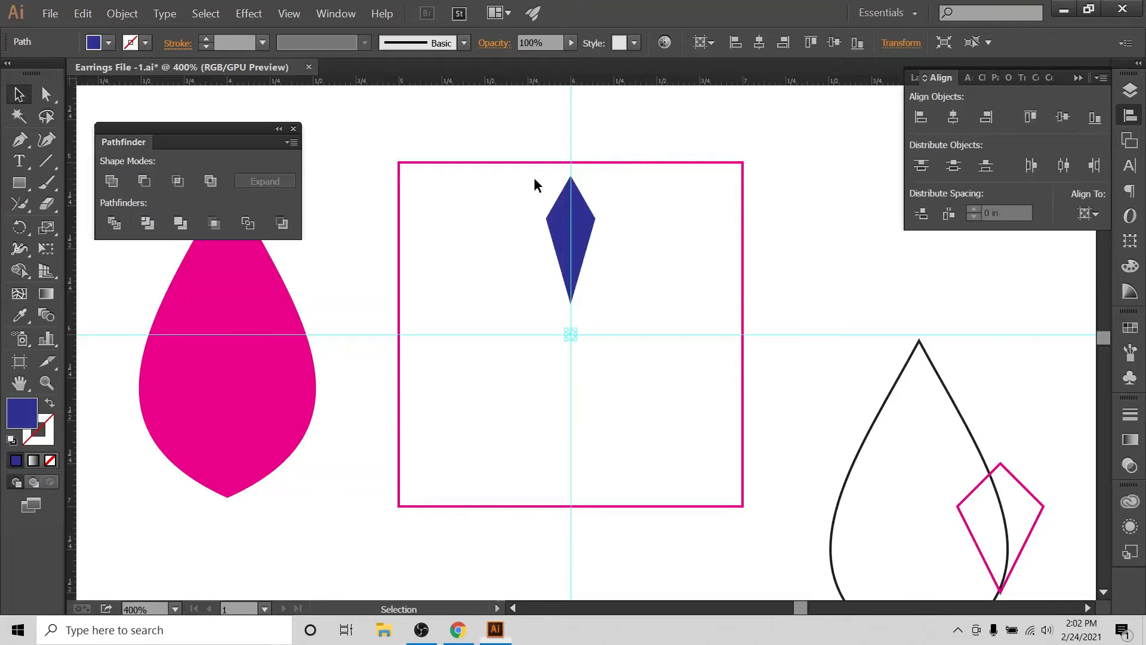
Step: Group the blue kite with the anchor point at the guides' intersection
drag(514, 179, 643, 386)
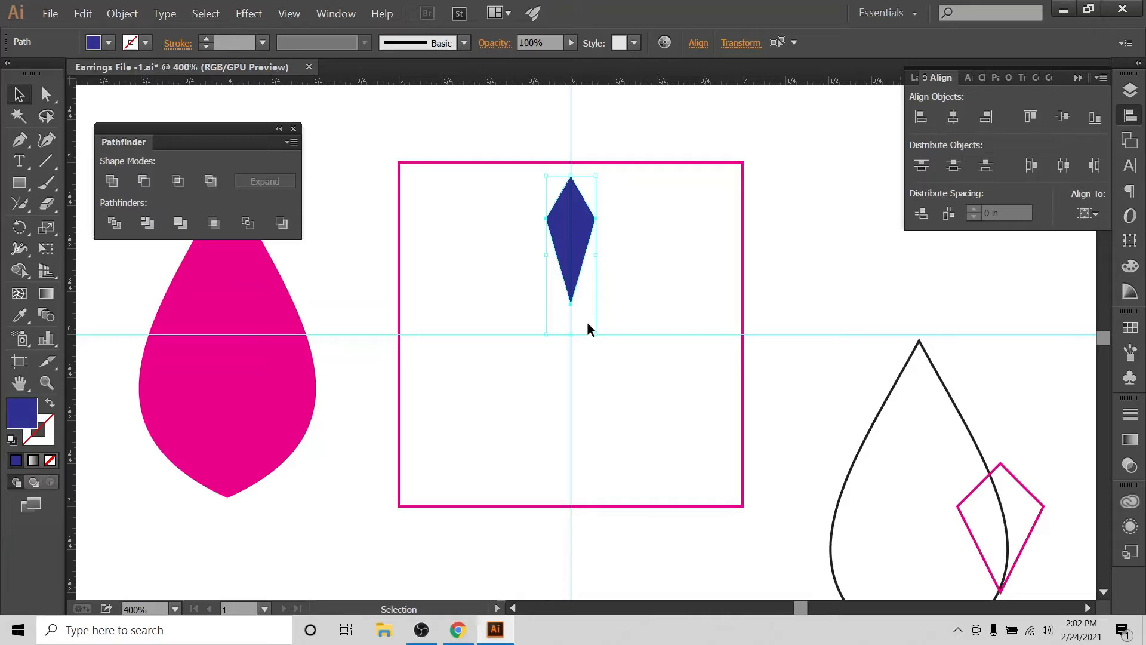
right_click(576, 231)
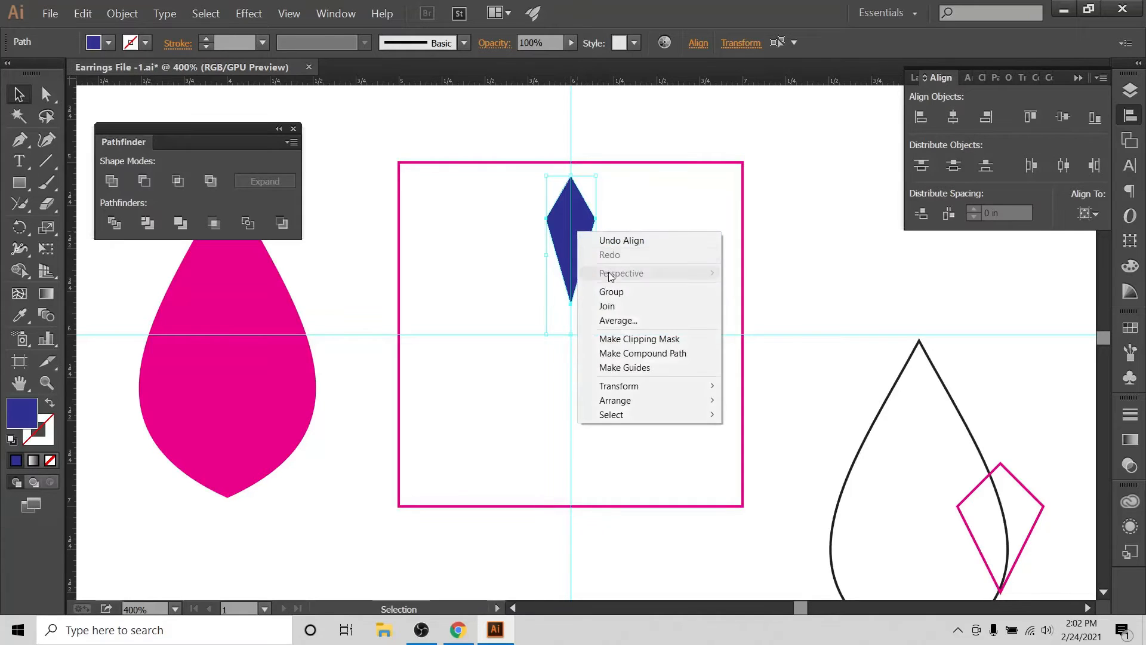
click(607, 292)
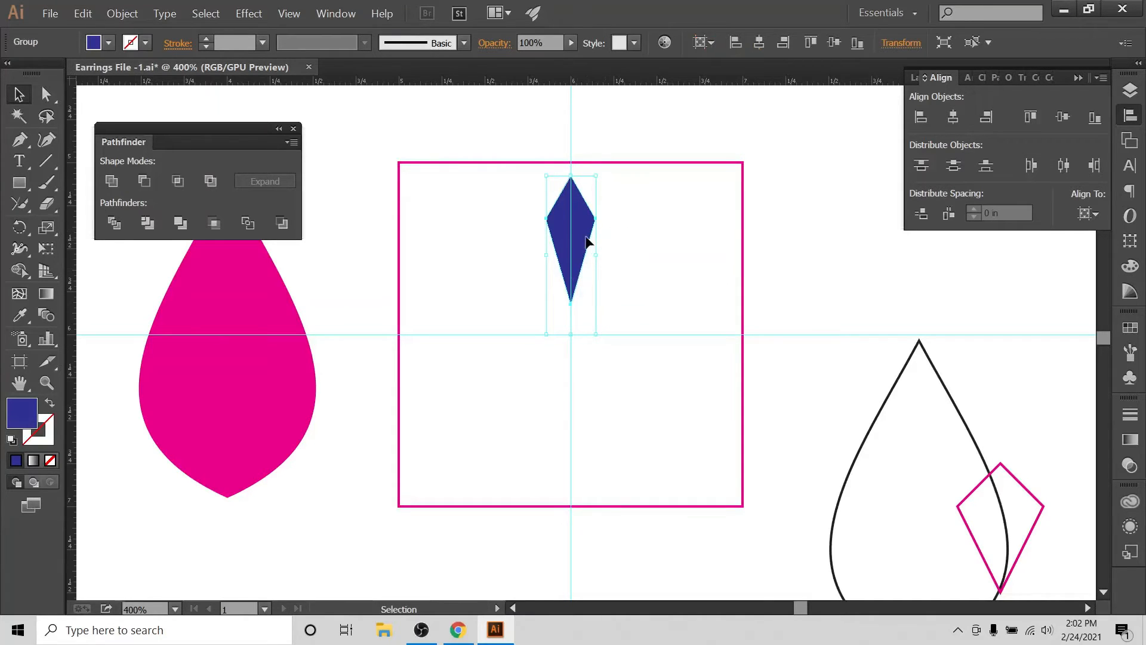
click(248, 13)
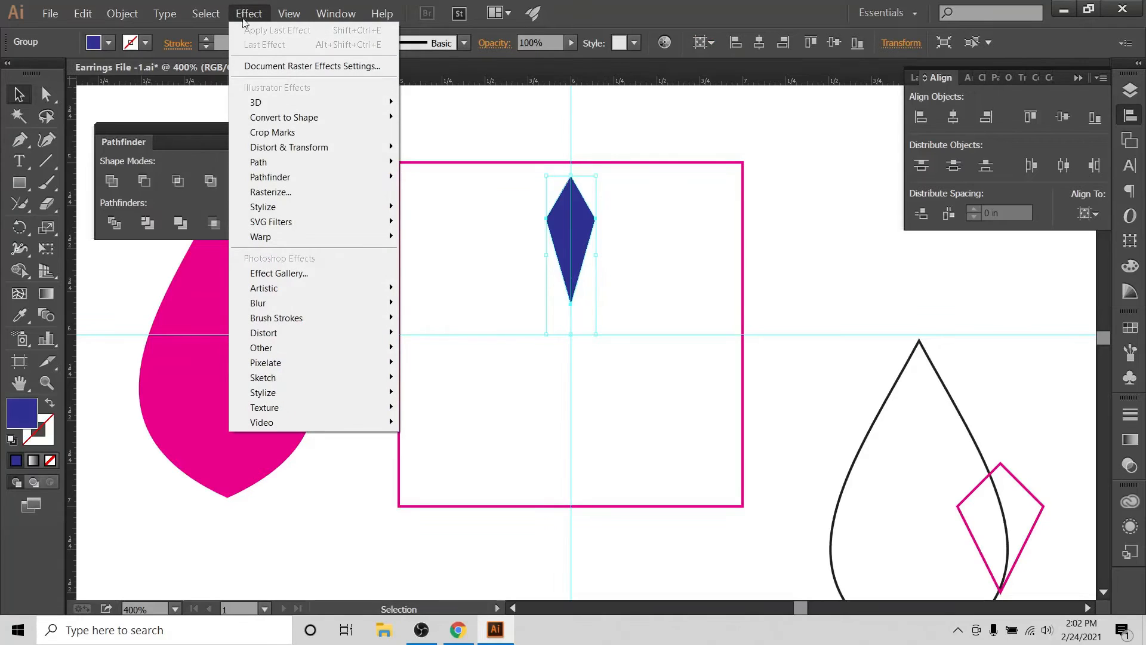
mouse_move(290, 149)
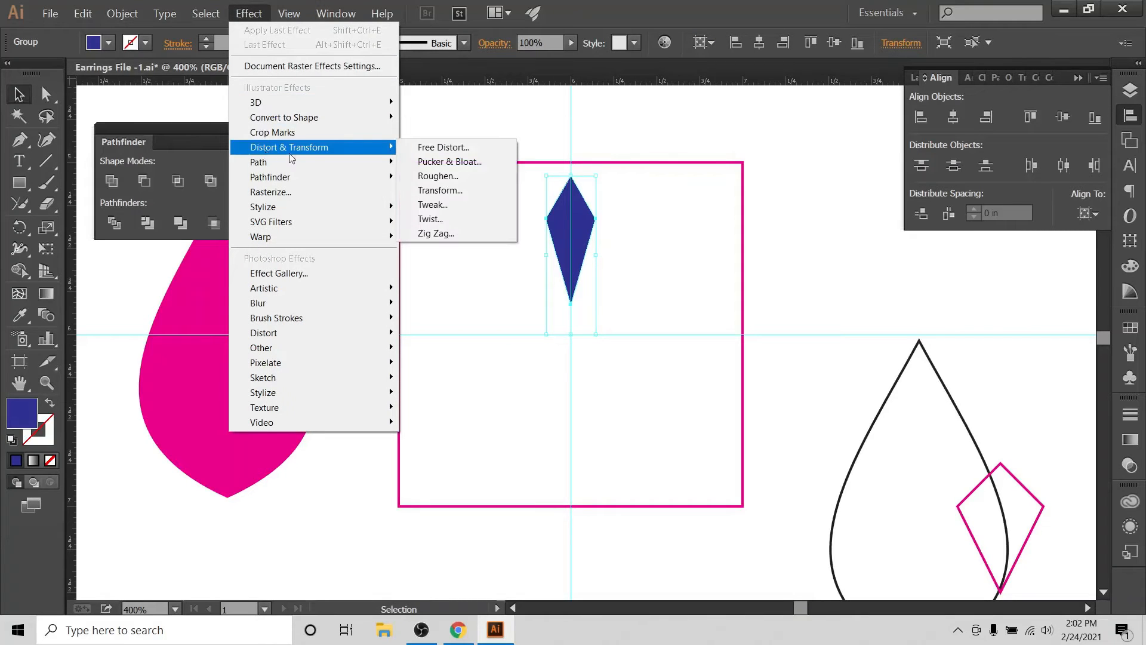
click(426, 190)
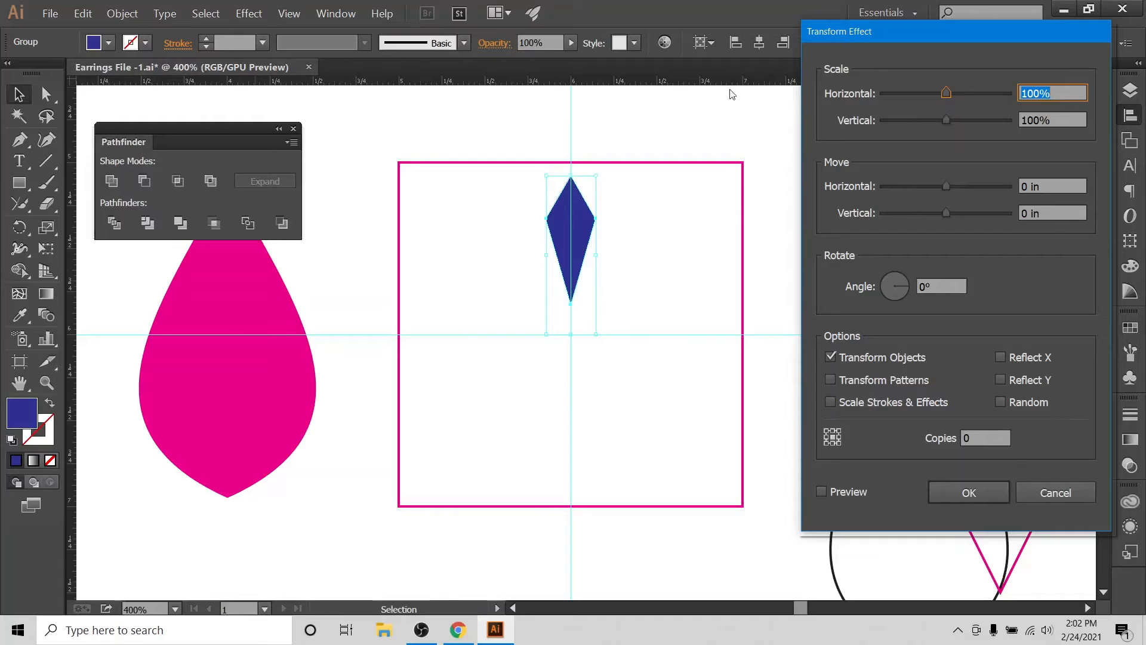
click(1055, 492)
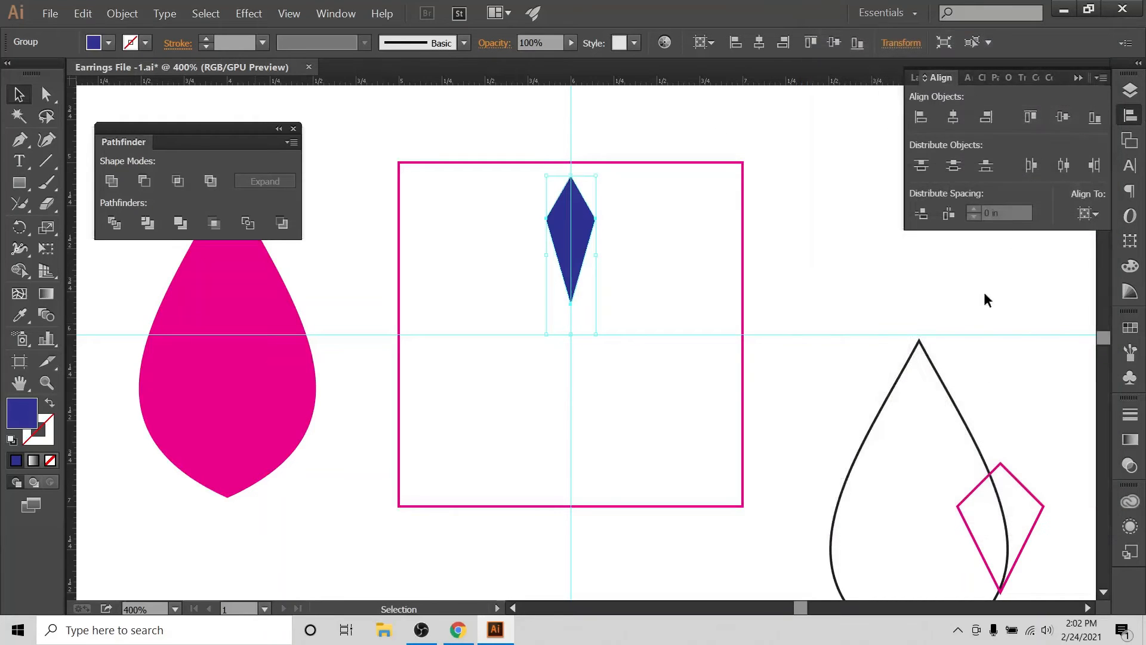
Step: Show the grey background of Layer 1, hide the guides layer, and keep the blue kite group selected
click(1126, 95)
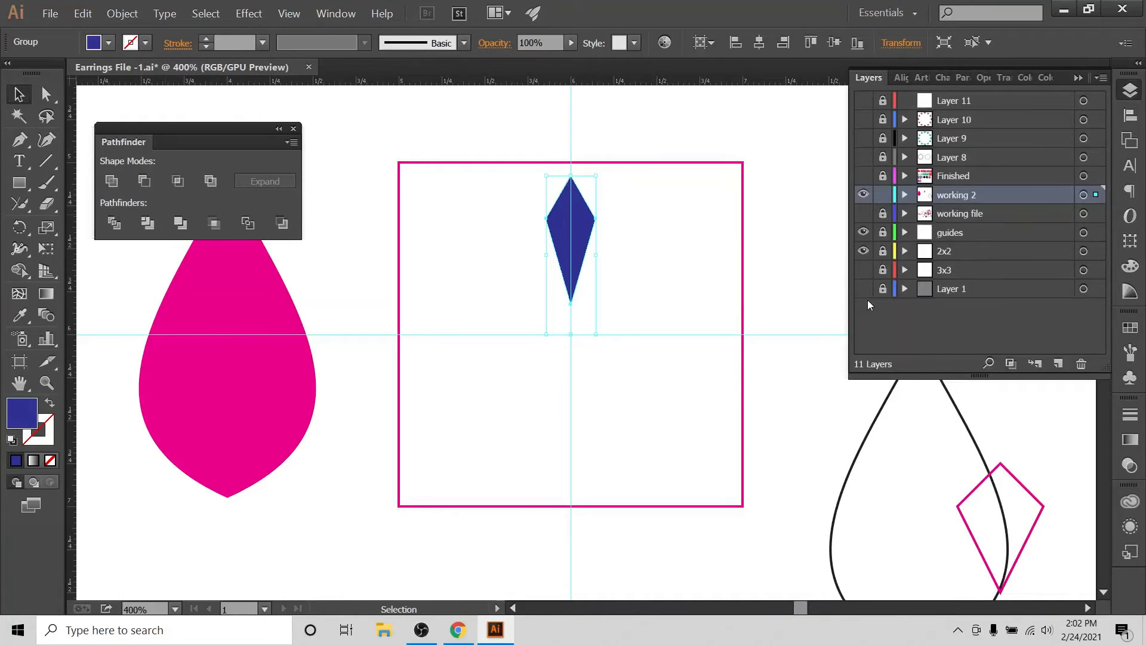
click(863, 288)
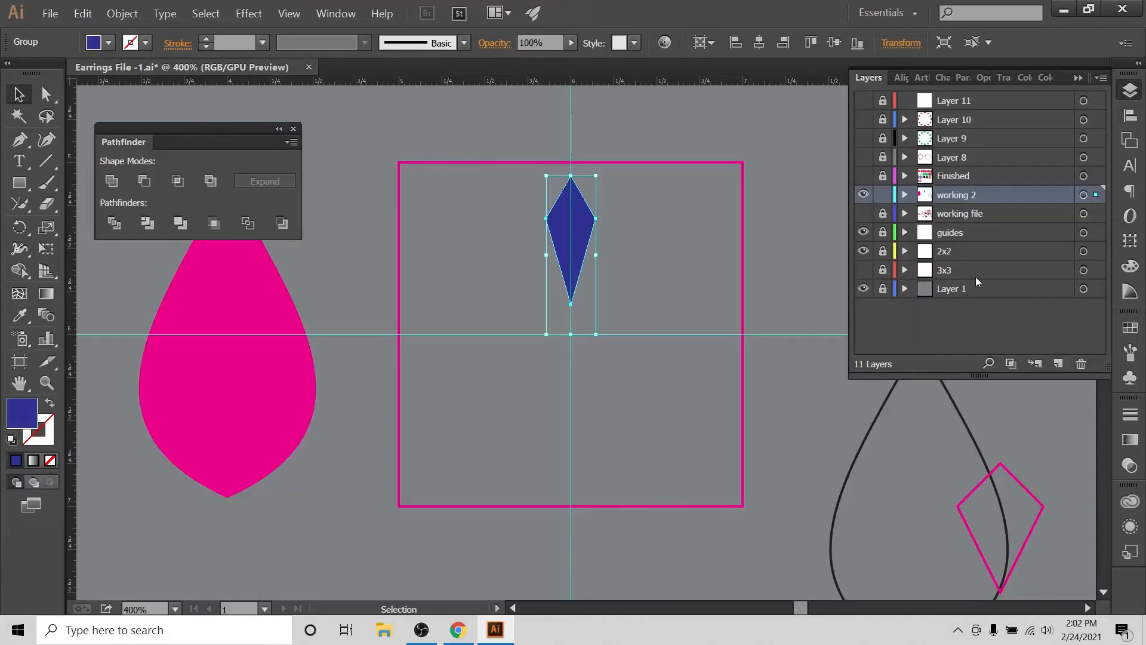
click(939, 289)
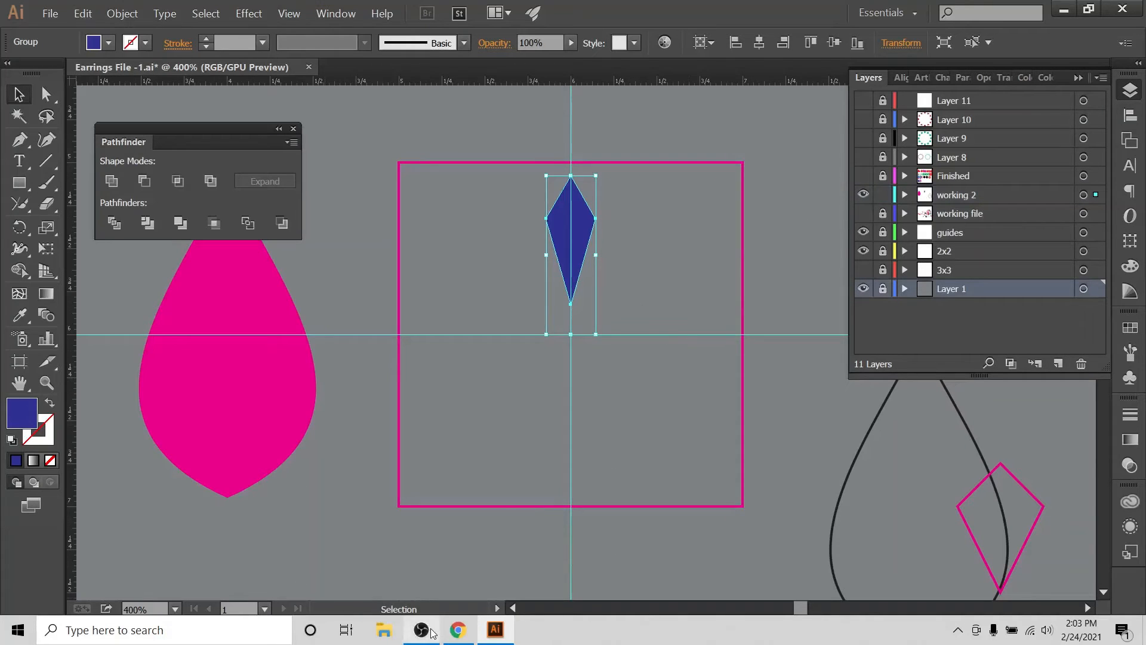
click(803, 220)
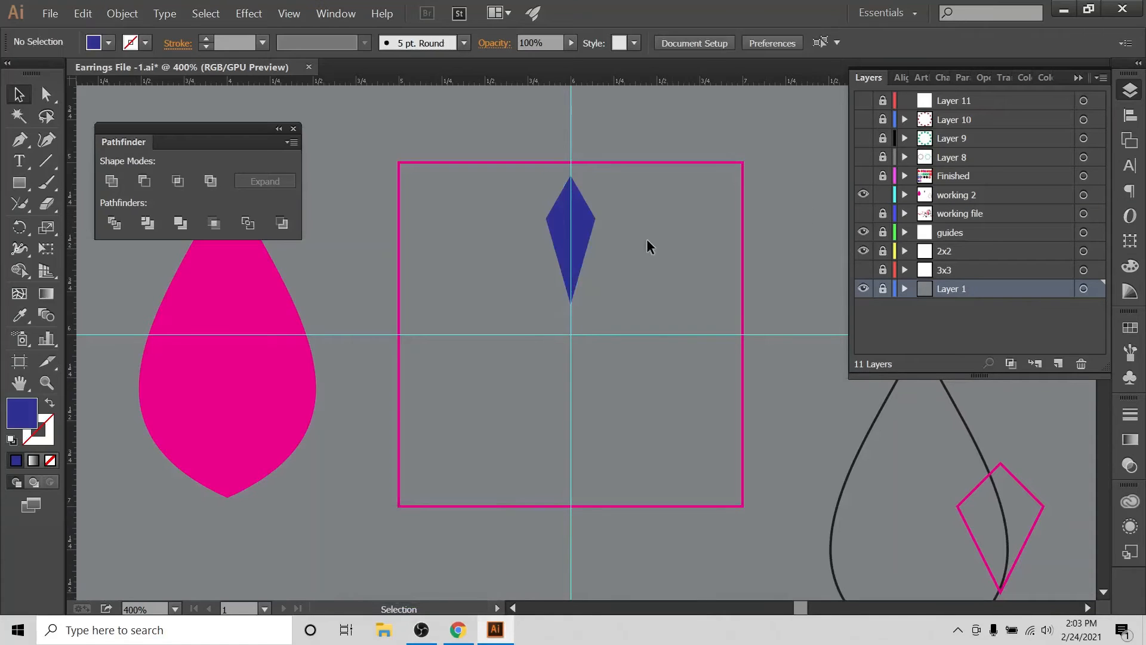
click(583, 230)
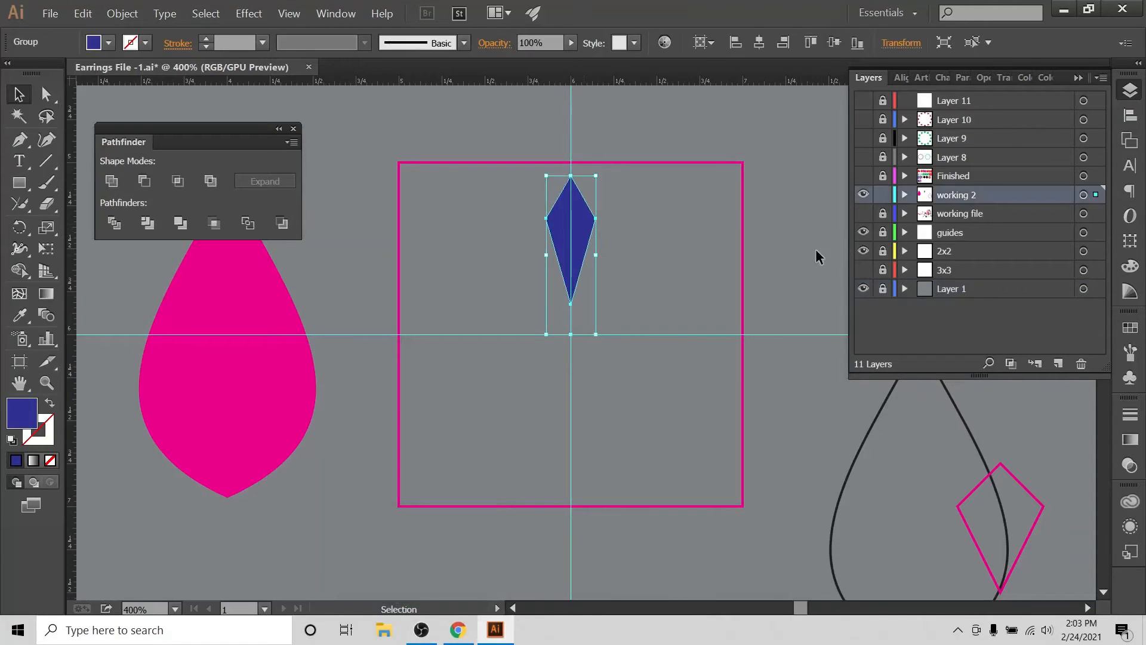
click(862, 234)
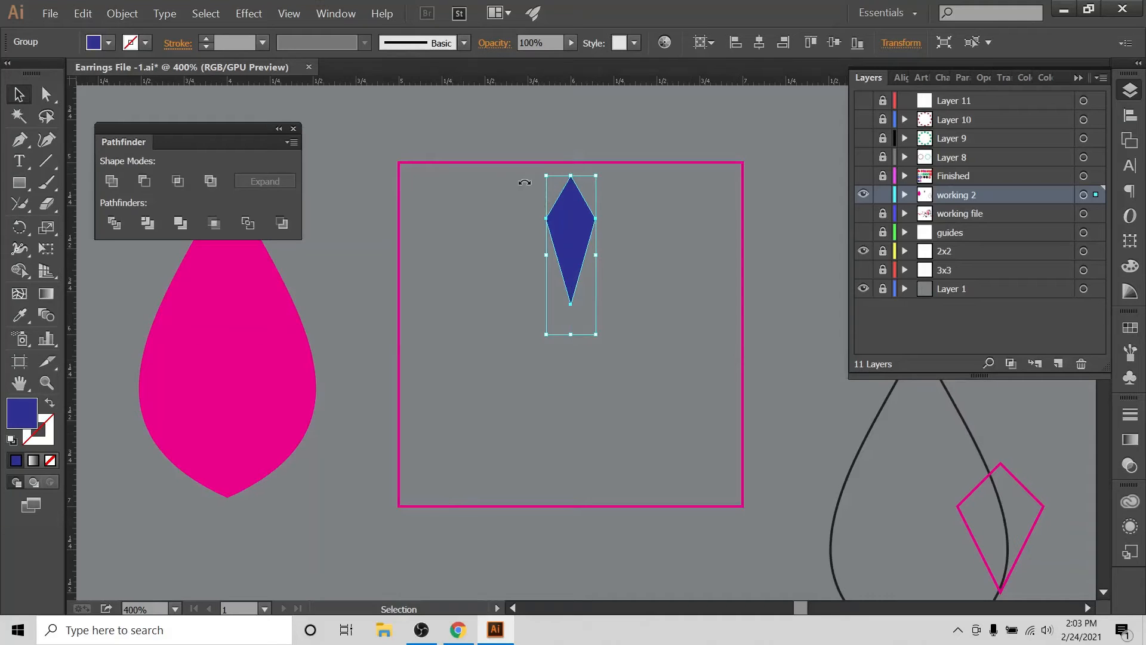
Step: Set up a previewed Transform effect on the kite group with a 30° rotation about its bottom-centre reference point and 8 copies
click(261, 14)
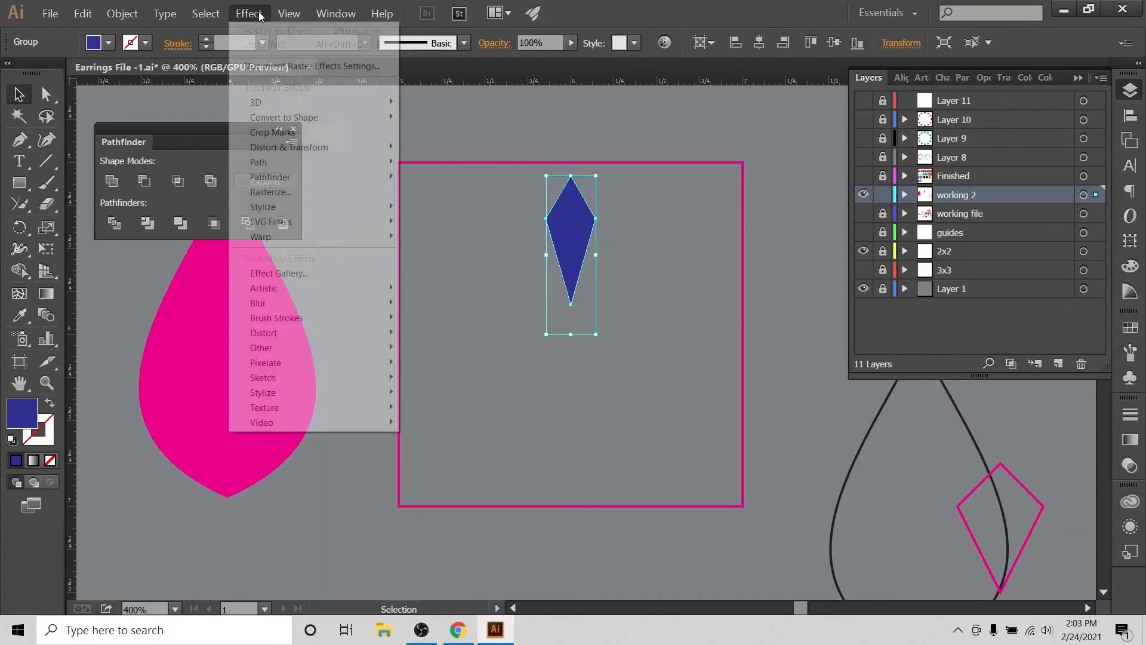
mouse_move(309, 146)
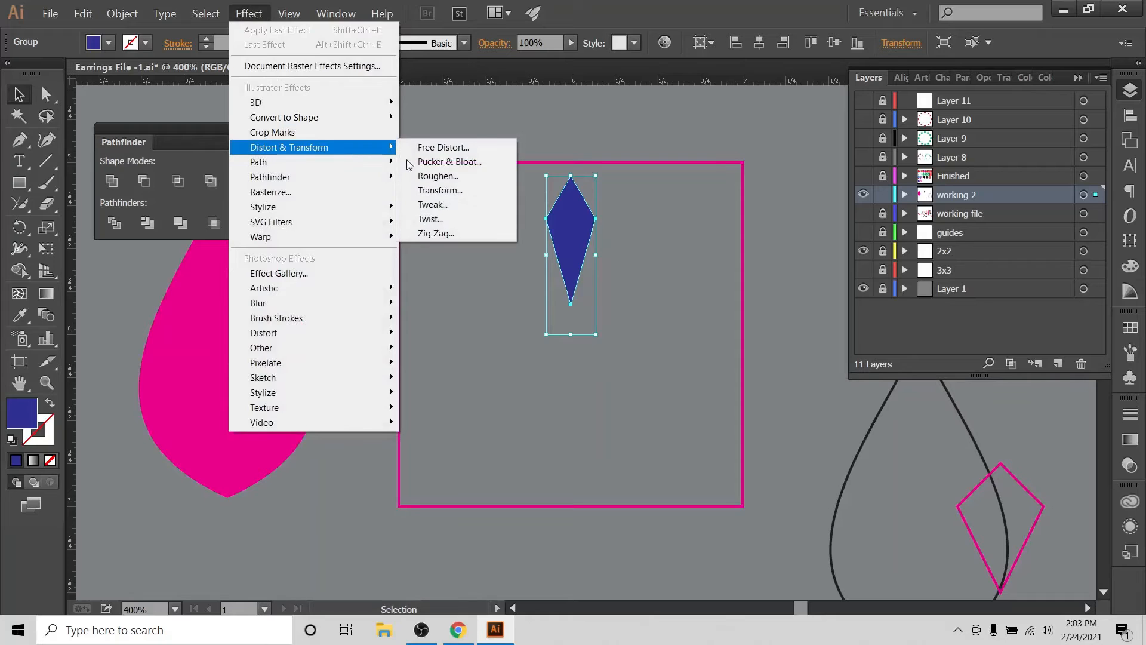
click(442, 190)
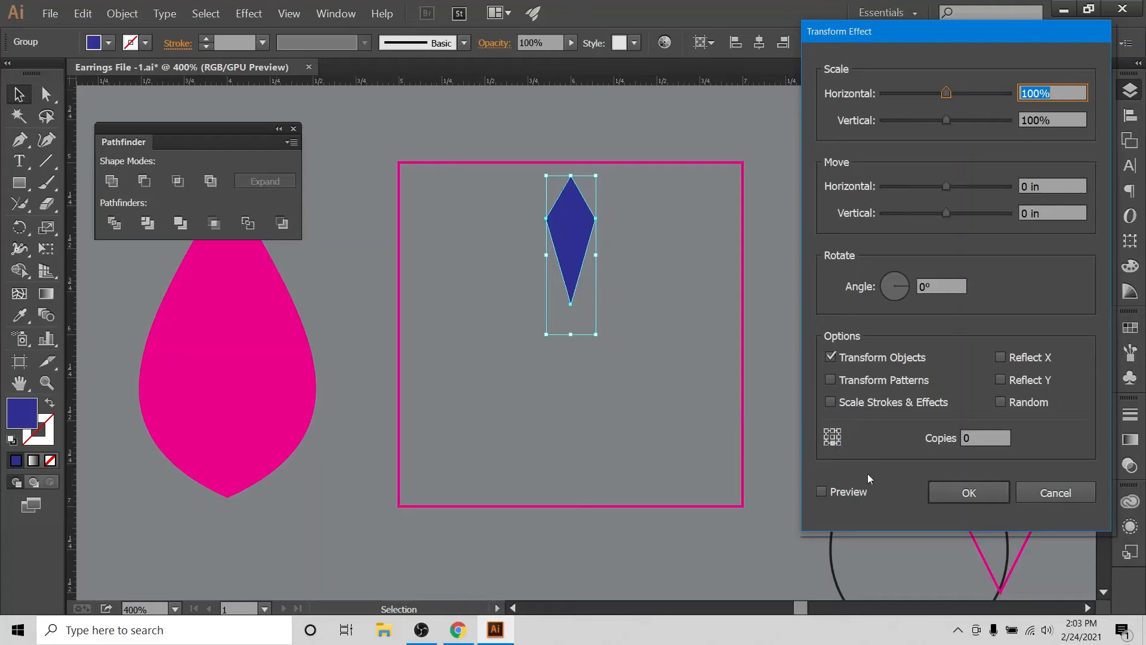
click(966, 286)
text(30)
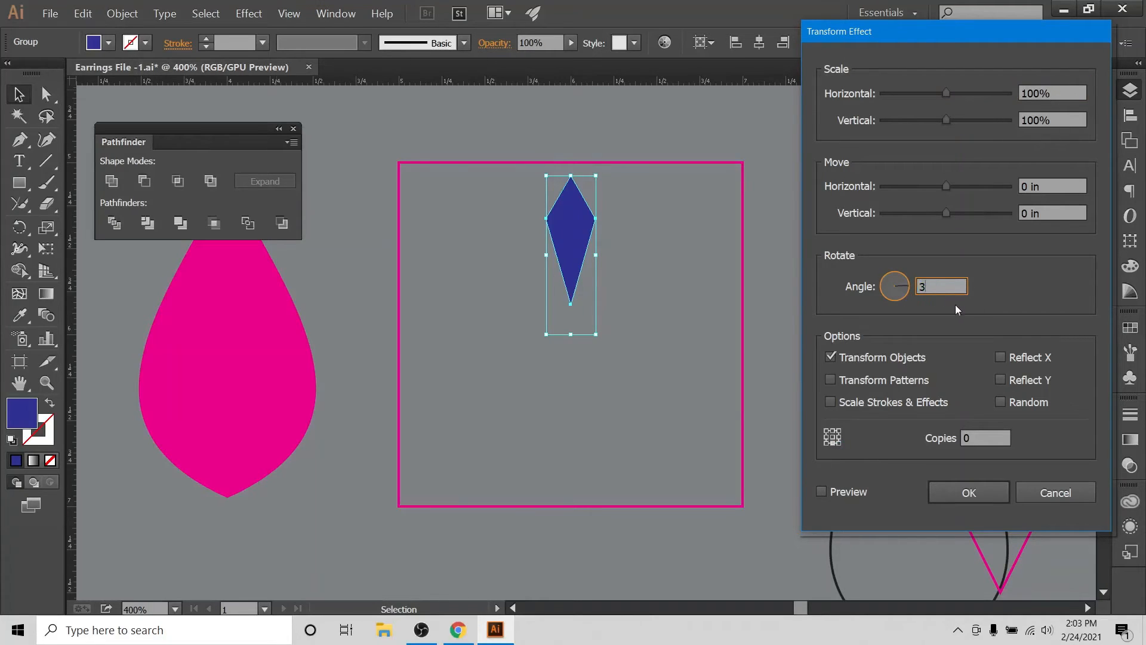
click(821, 491)
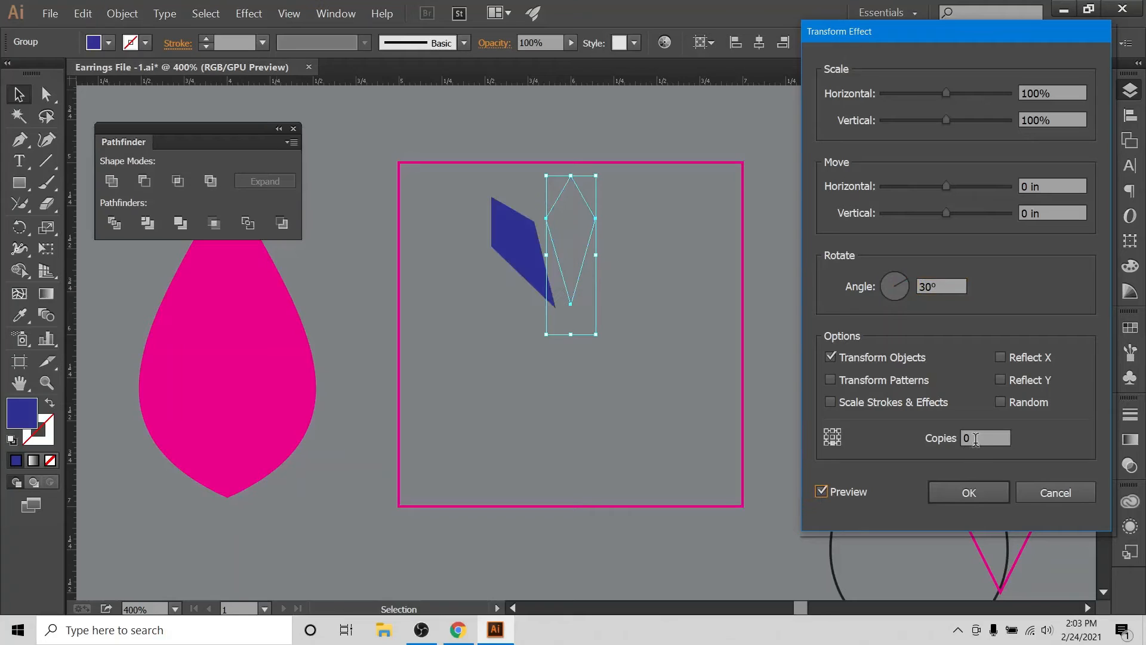
click(961, 438)
text(8)
click(822, 492)
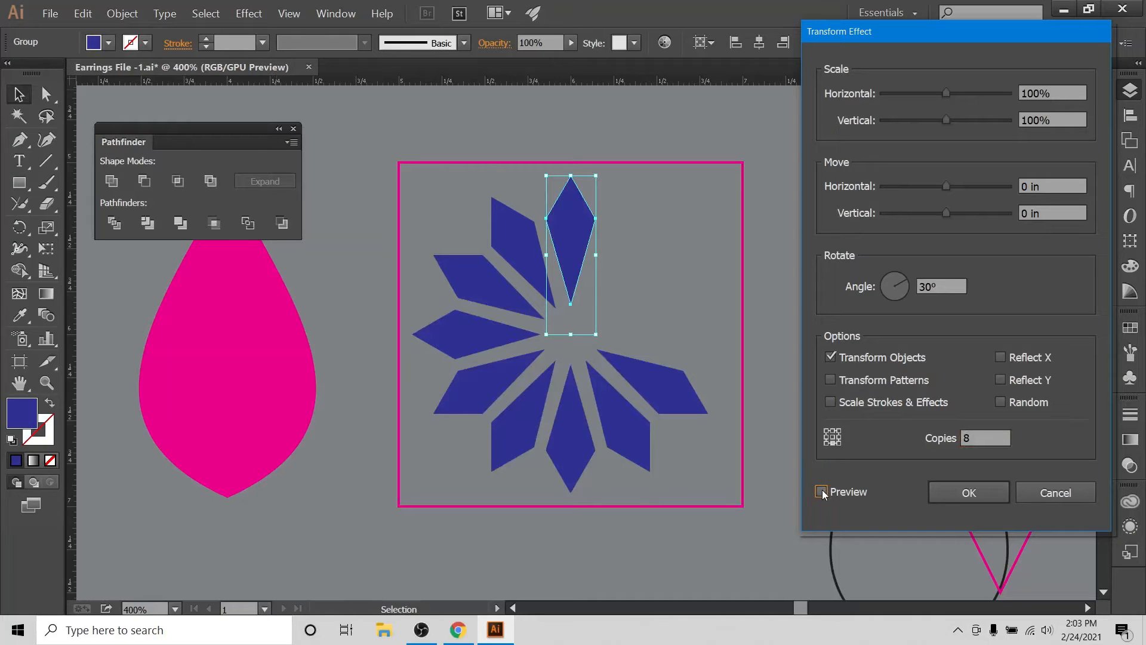
Step: Set the Transform effect's rotation angle to 40° and apply it, then hide the grey Layer 1 background
click(960, 286)
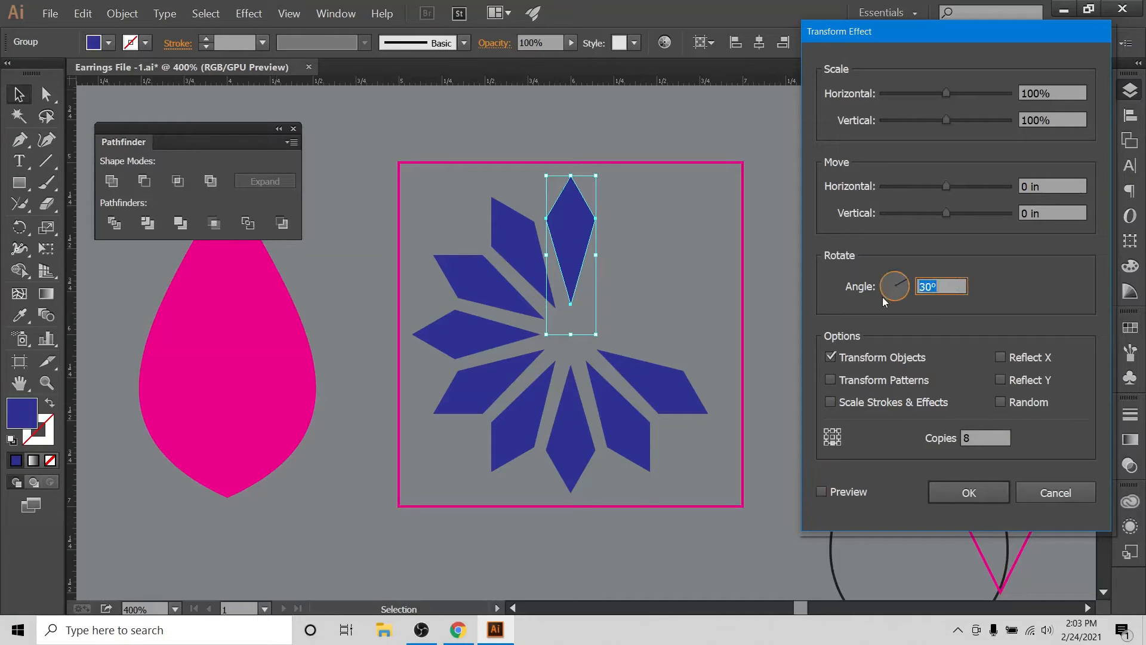
text(40)
click(822, 492)
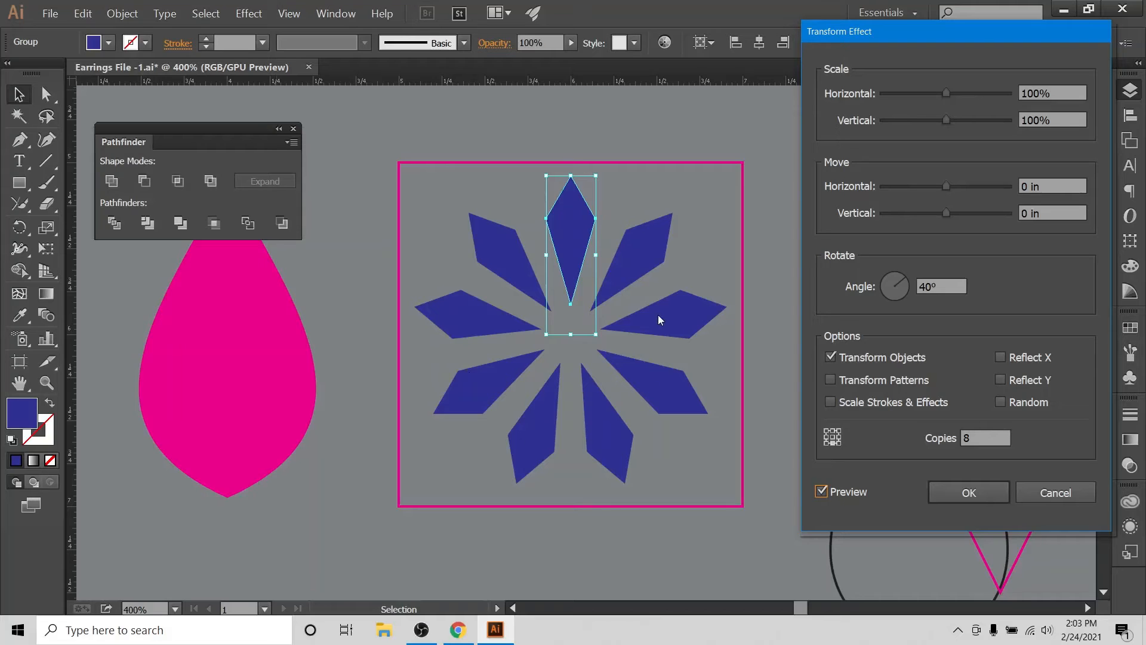
click(936, 492)
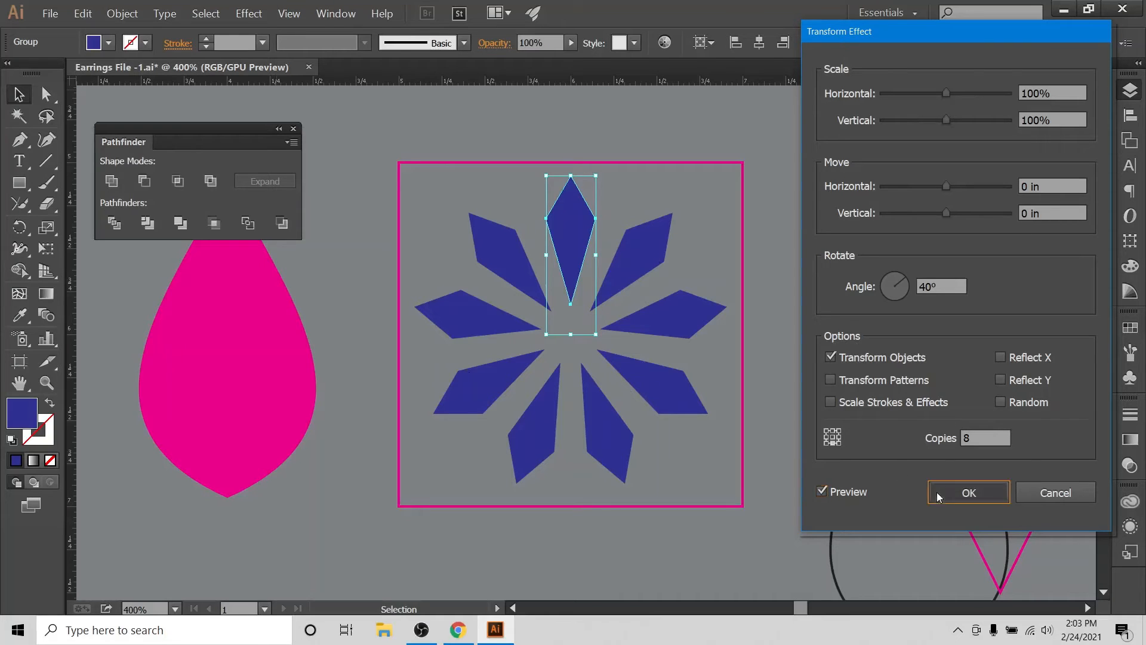
click(671, 201)
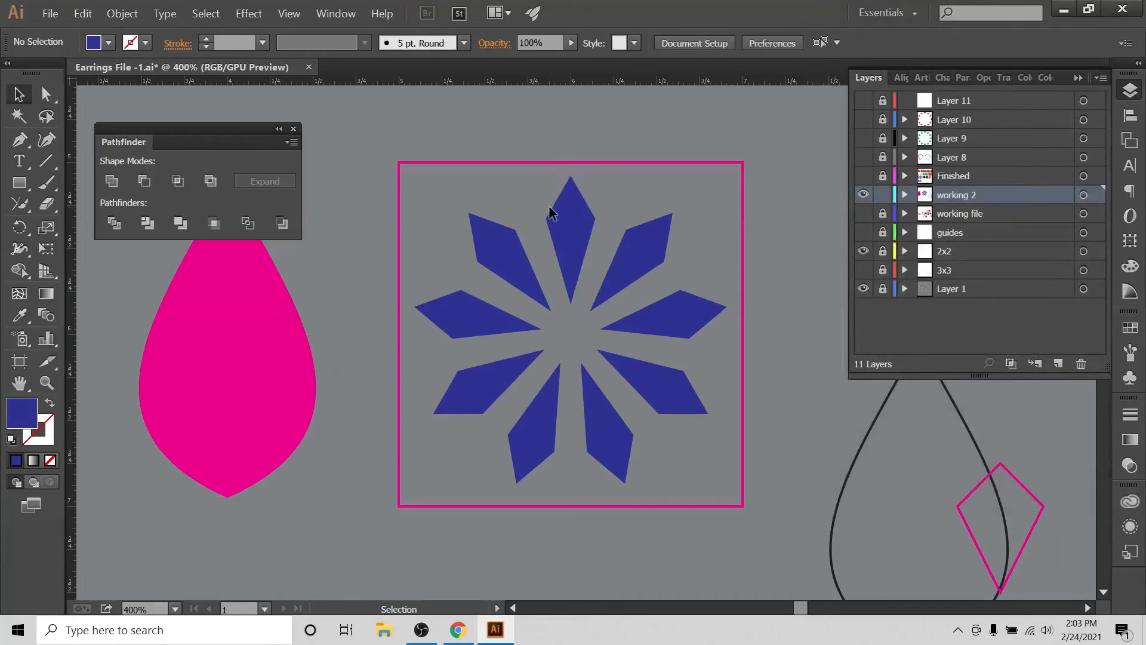
click(863, 289)
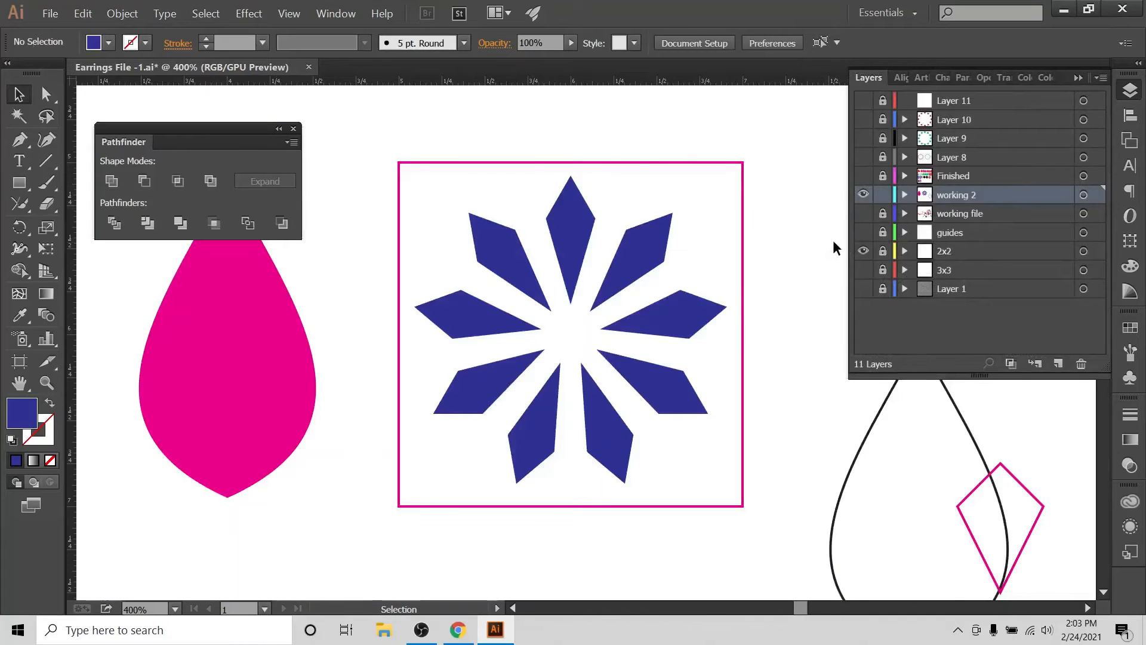
Step: Duplicate the nine-petal flower and place the copy beside the black teardrop outline, over the pink kite outline
click(573, 251)
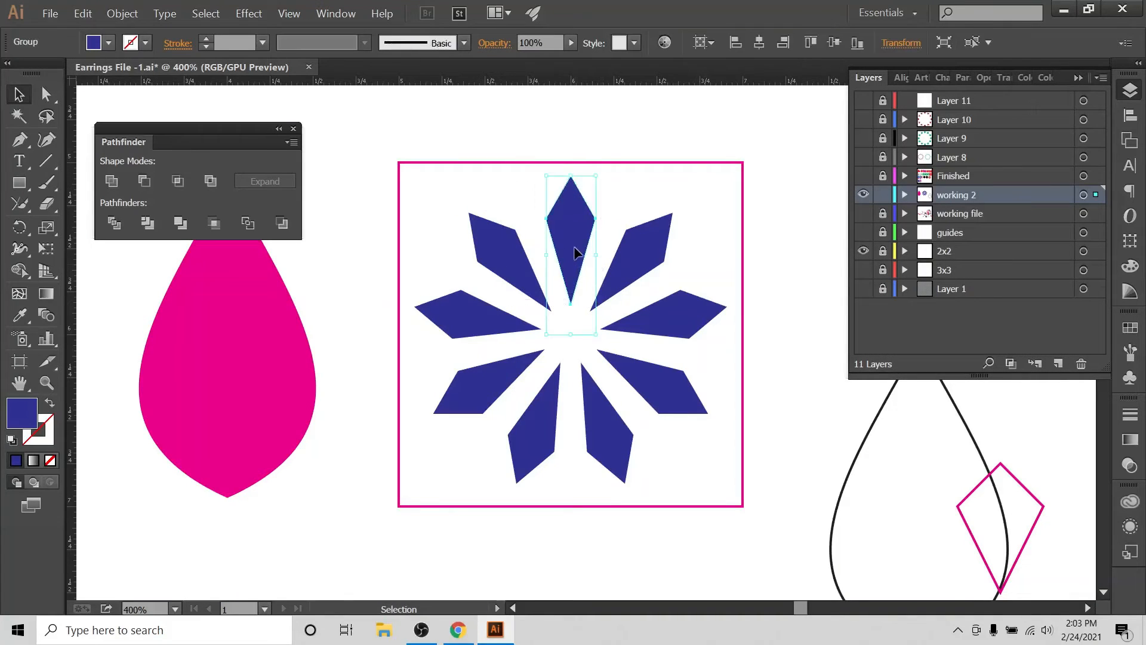
drag(572, 246, 1065, 453)
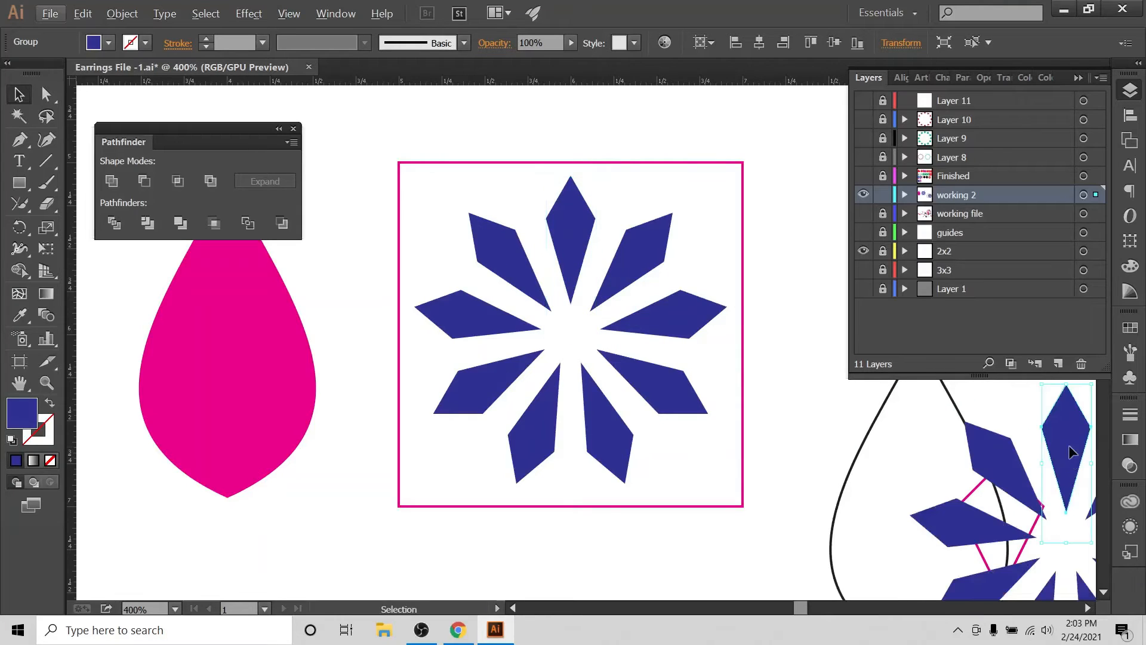
drag(990, 456, 1050, 450)
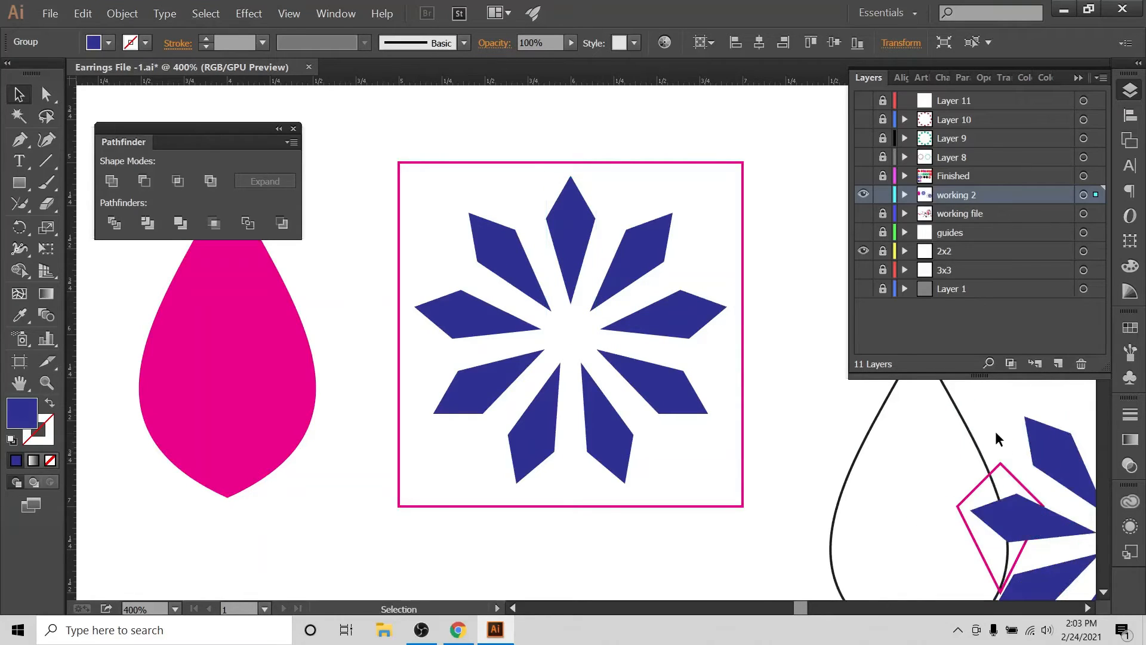
Step: Expand the appearance of the flower inside the pink square and show the contents of the working 2 layer
drag(435, 194, 677, 431)
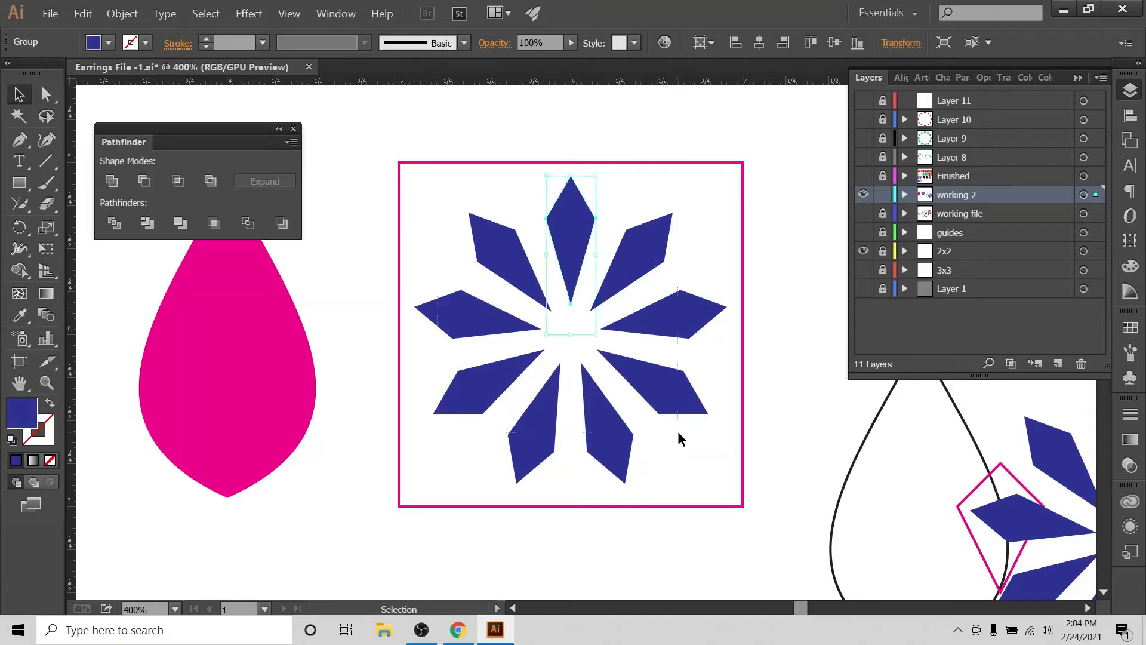
drag(626, 181, 526, 249)
click(123, 13)
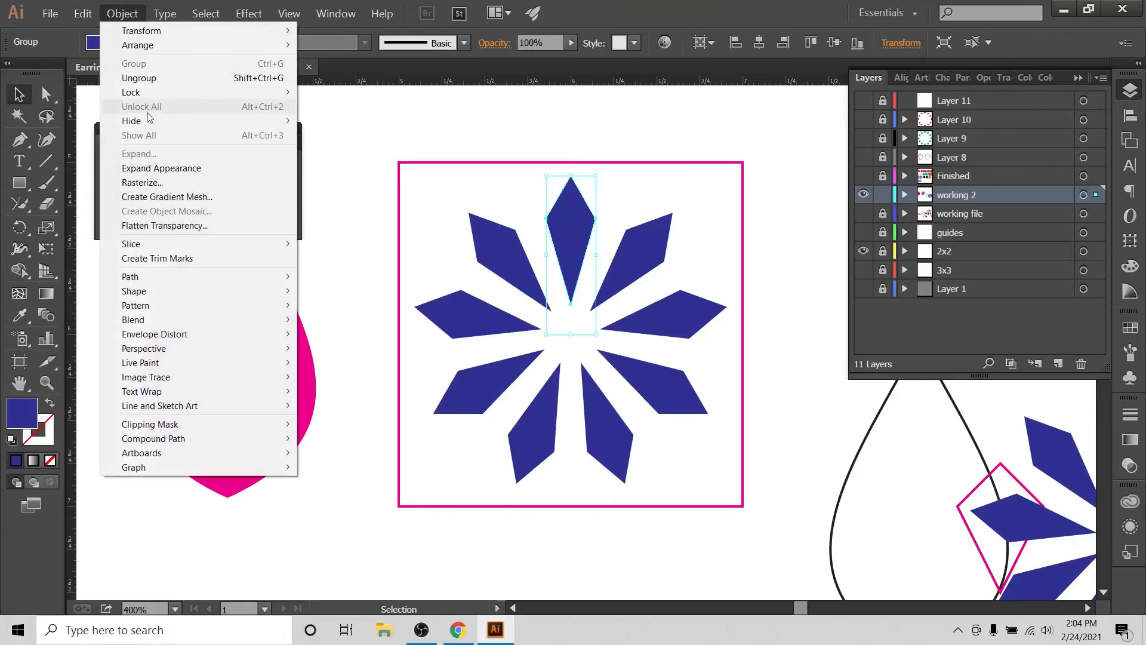
click(160, 168)
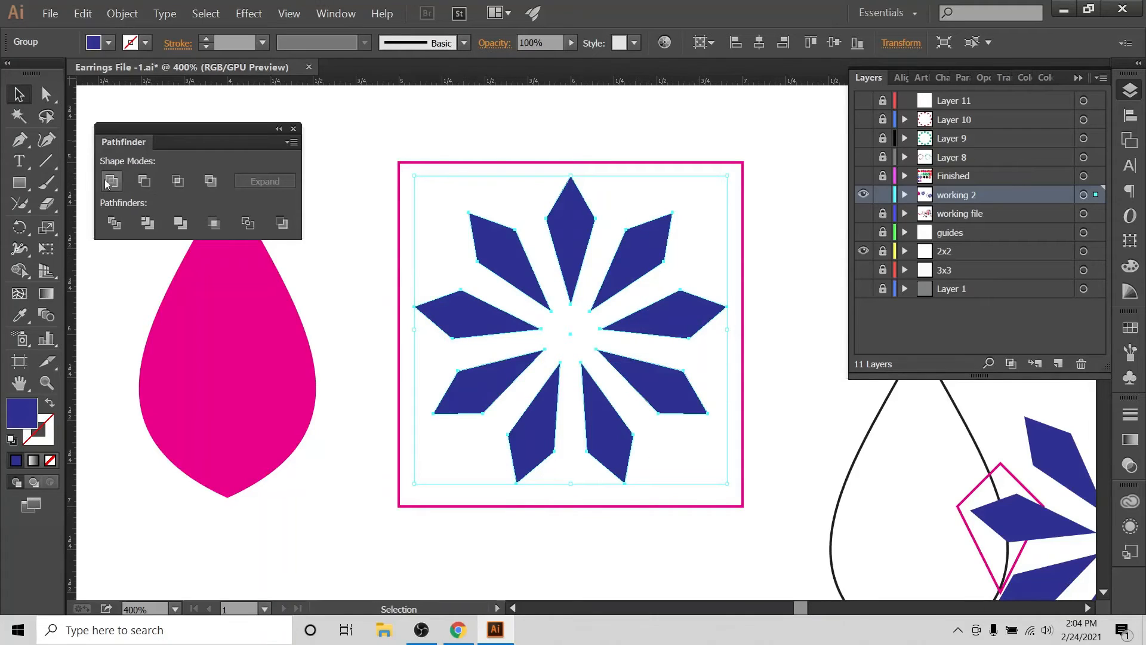
click(905, 195)
click(904, 195)
click(904, 195)
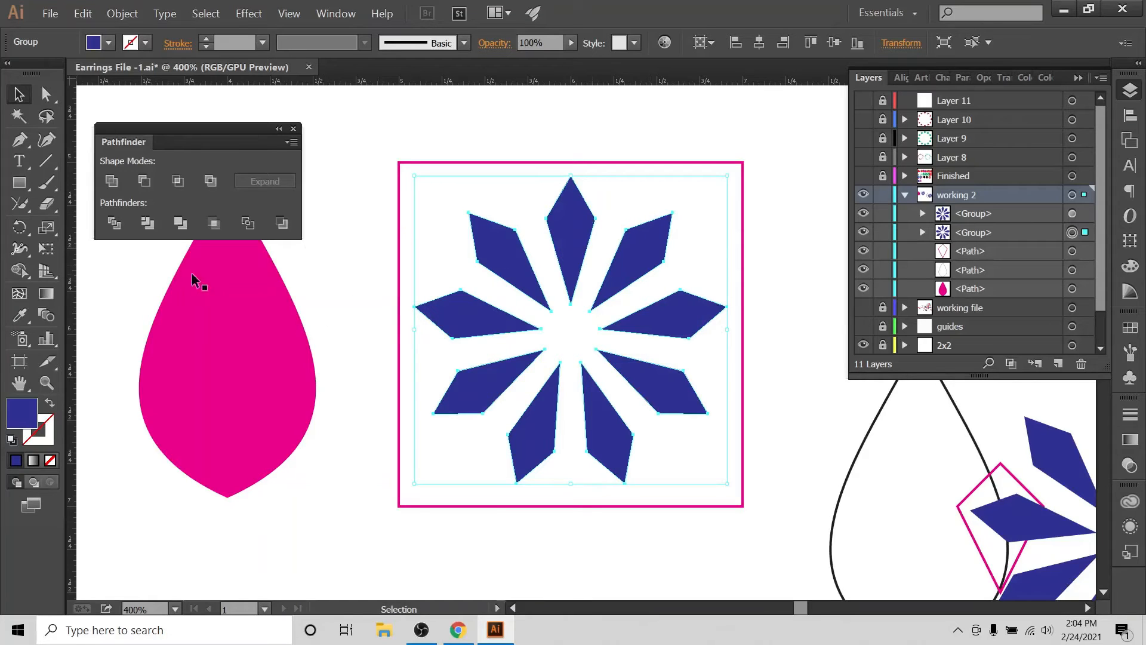
Step: Centre the pink teardrop and the expanded flower horizontally on the artboard
drag(116, 277, 605, 359)
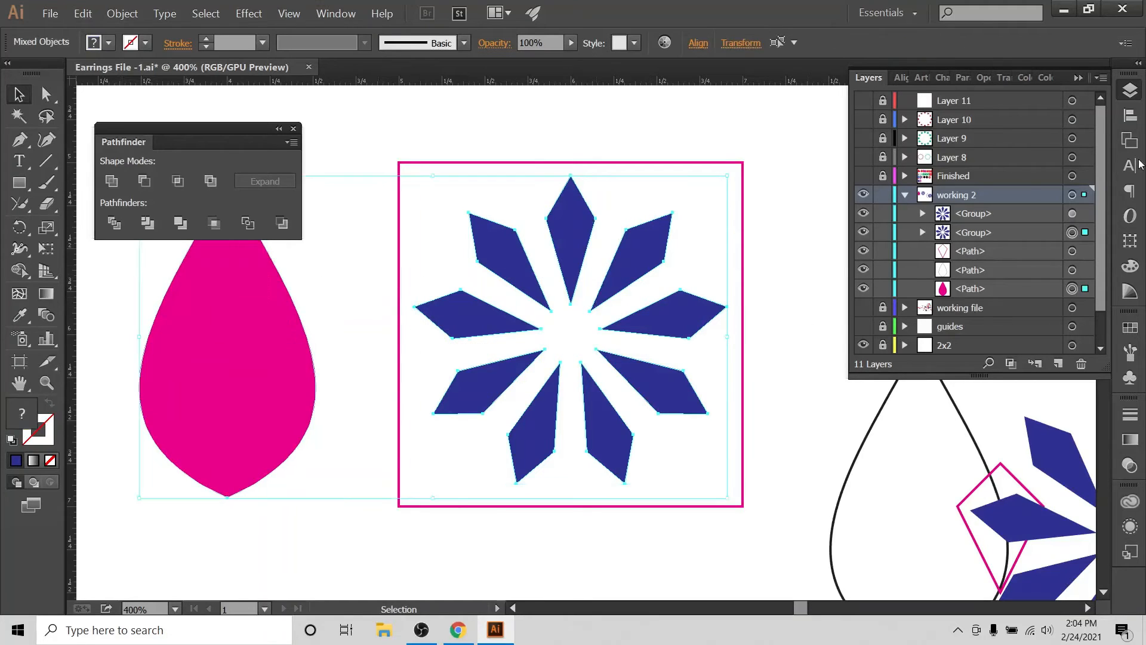
click(1130, 115)
click(1088, 213)
click(957, 124)
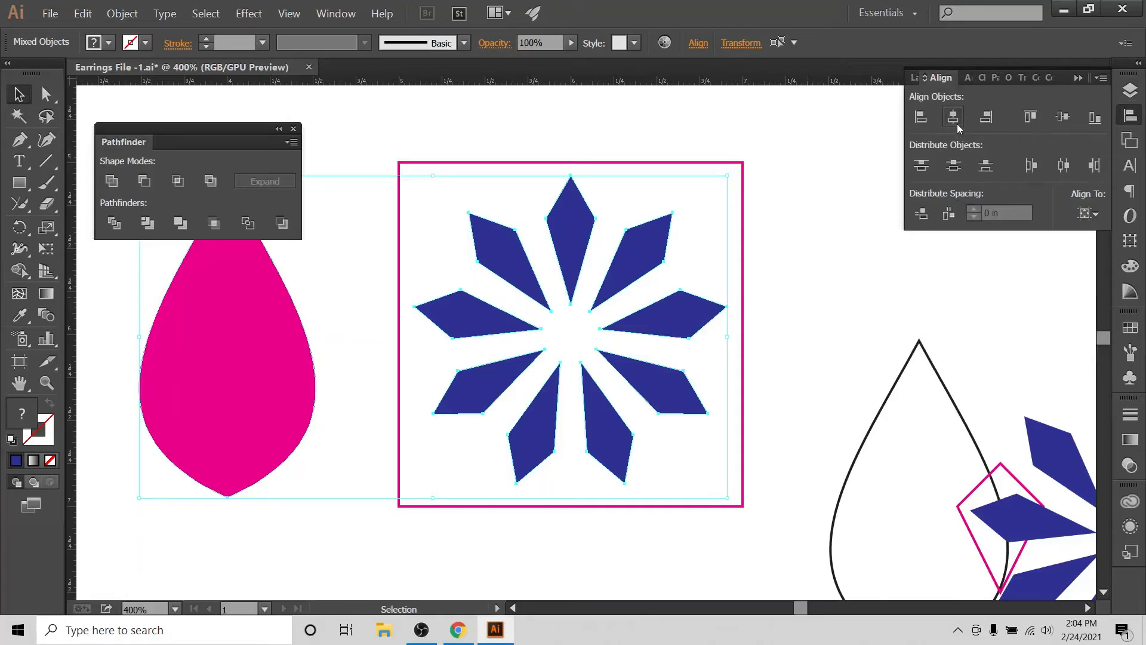
click(957, 124)
click(710, 179)
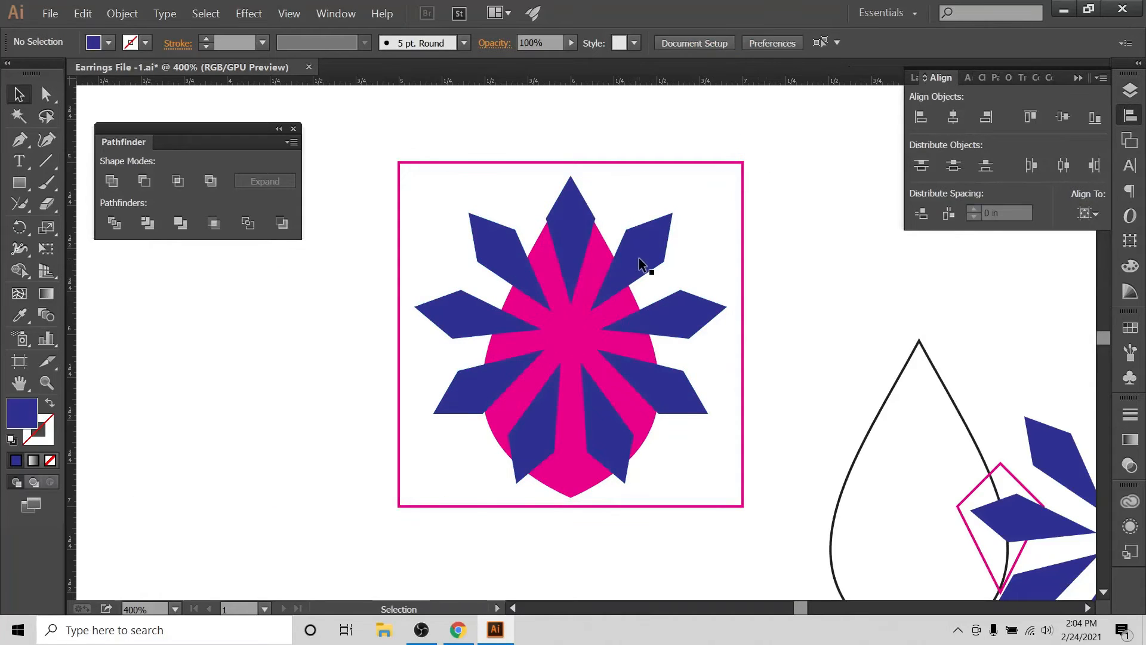
Step: Check the Etsy earring reference and scale the blue flower down proportionally about its centre to about 0.9 in wide
click(635, 262)
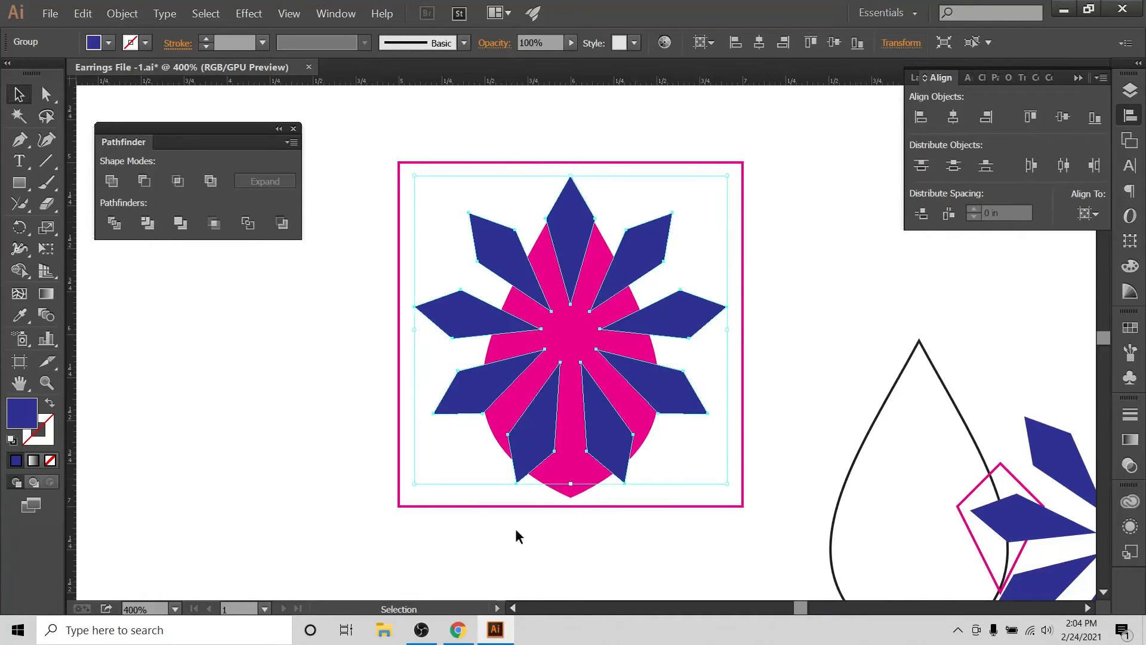
click(458, 630)
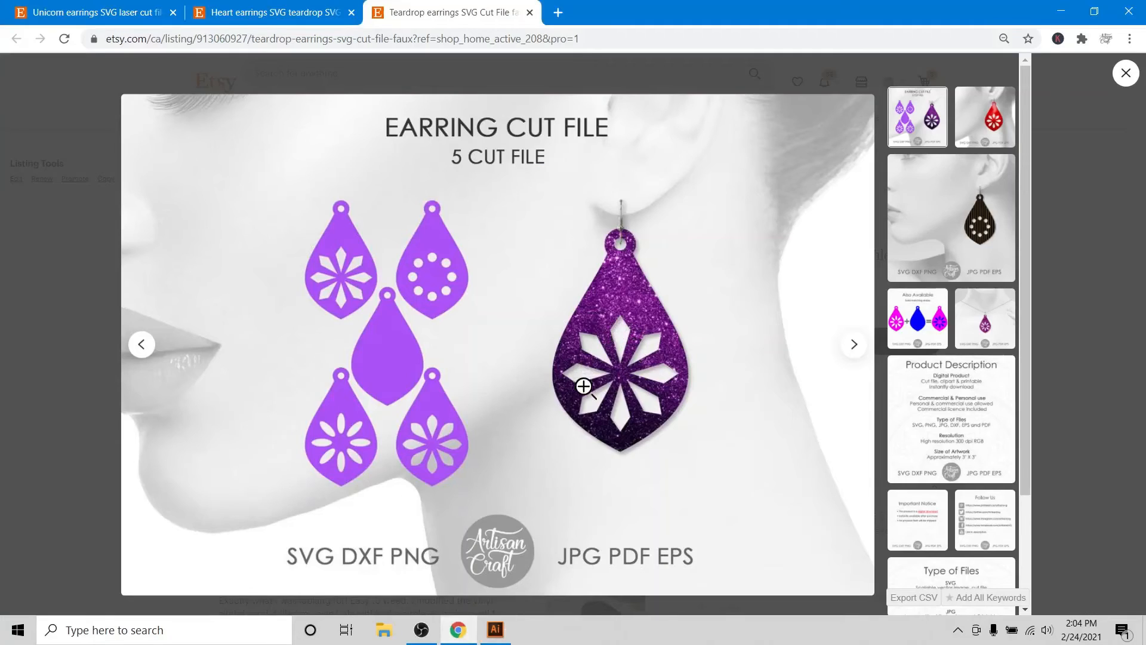
click(494, 629)
click(670, 256)
click(651, 253)
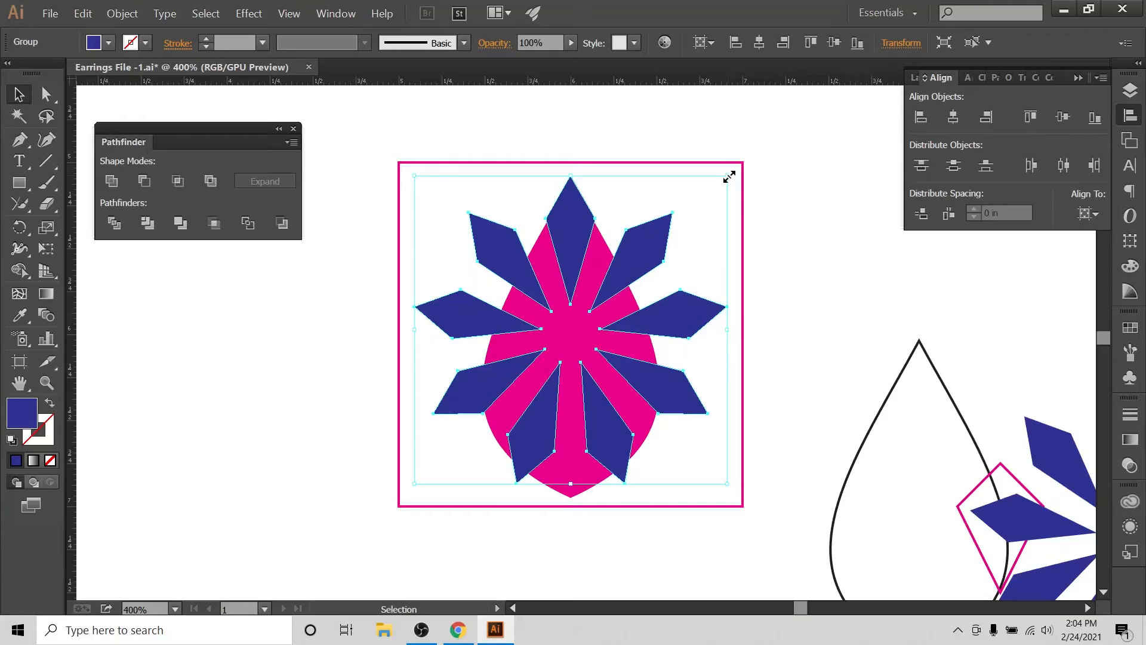
drag(729, 177, 653, 251)
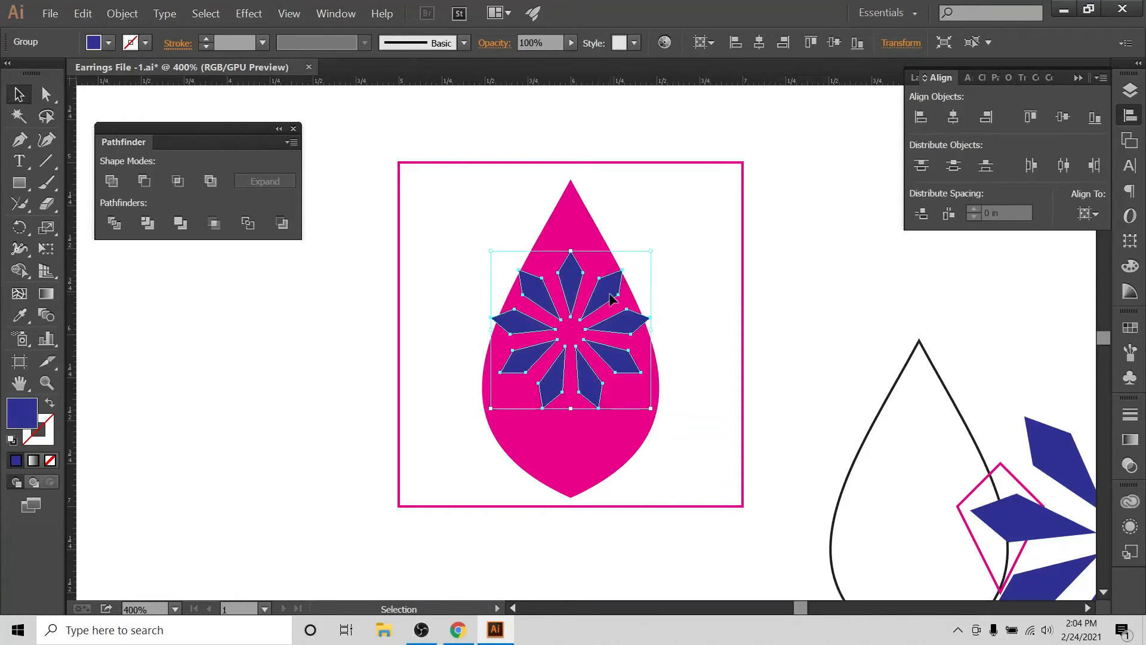
Step: Move the blue flower down into the wide lower part of the pink teardrop and centre both shapes horizontally
key(Down)
key(Down)
key(Down)
key(Down)
key(Down)
key(Down)
key(Down)
key(Down)
key(Down)
key(Down)
key(Down)
key(Down)
key(Down)
key(Down)
key(Down)
key(Down)
key(Down)
key(Down)
key(Down)
key(Down)
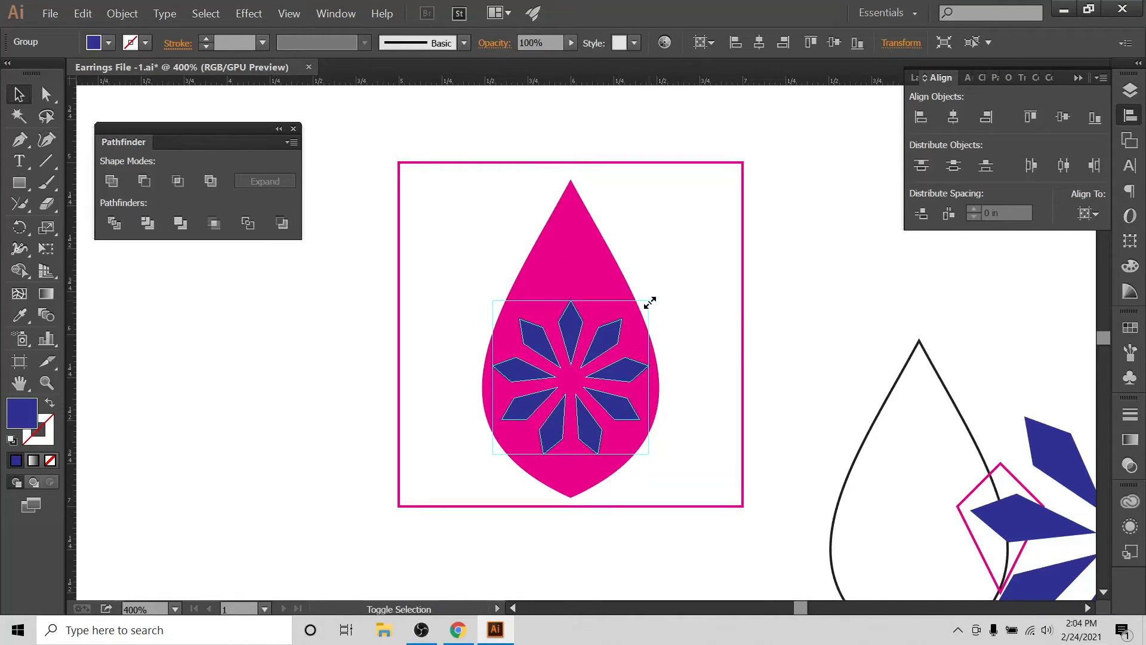
click(689, 270)
drag(690, 263, 617, 336)
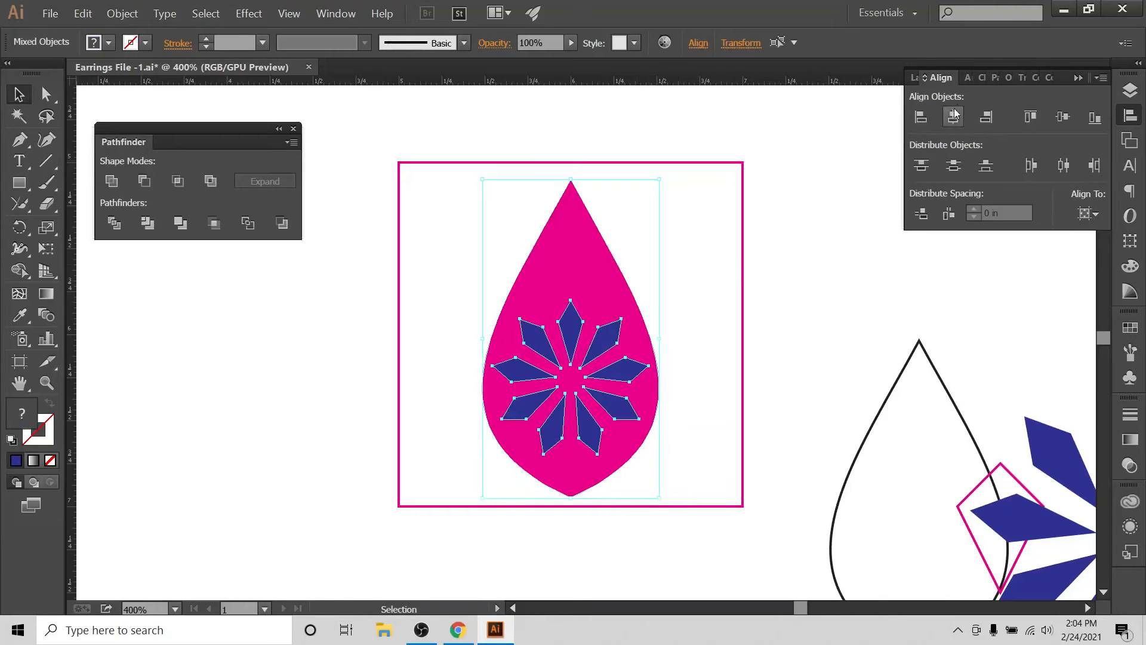
click(704, 131)
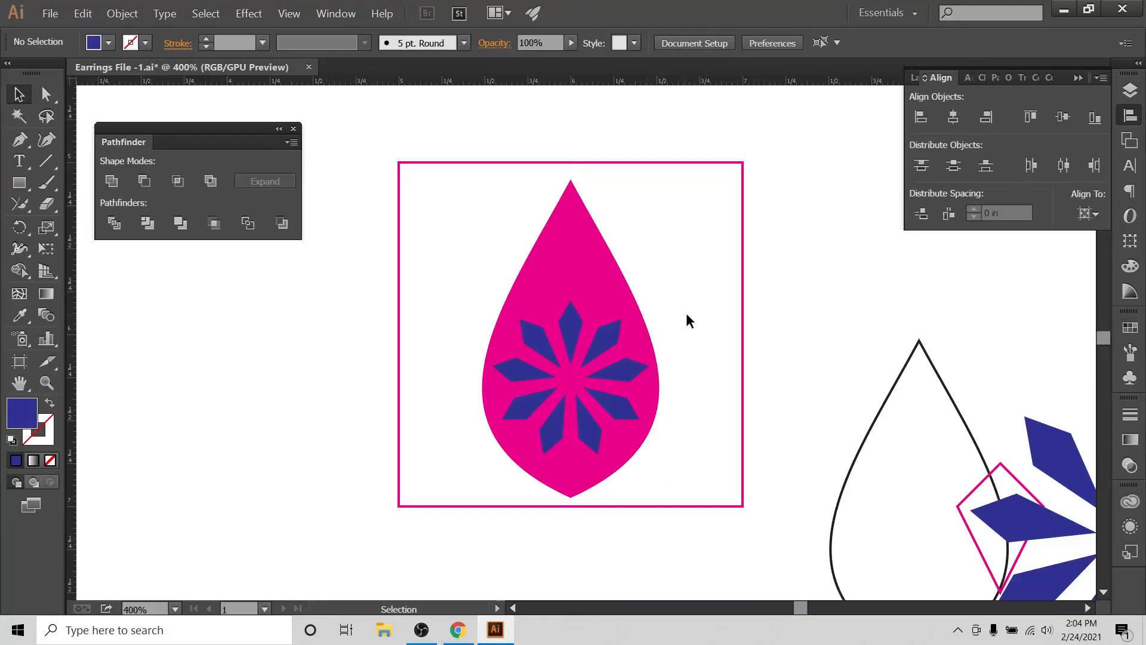
Step: Cut the blue flower out of the pink teardrop using the Minus Front shape mode
drag(671, 272, 493, 459)
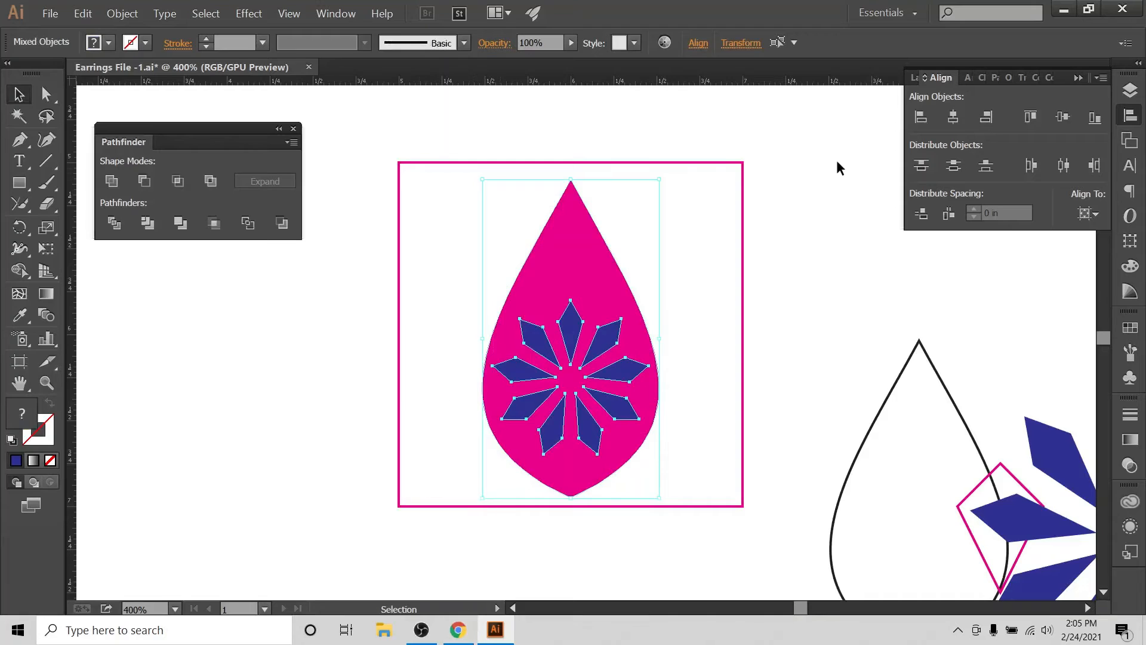
click(702, 270)
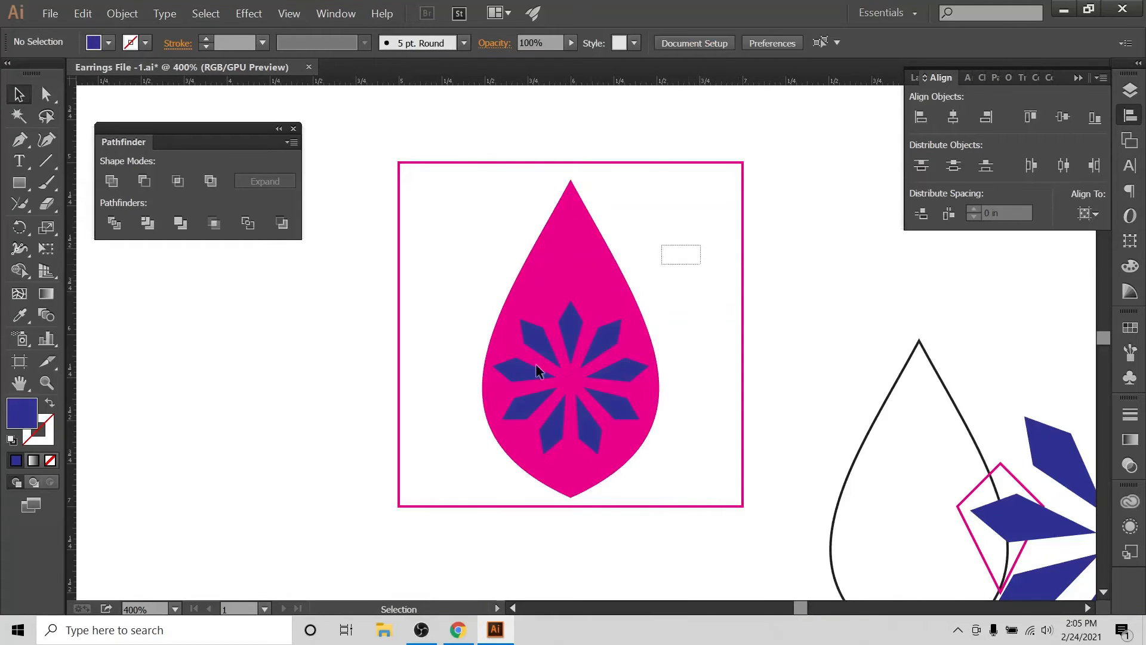
drag(536, 367, 453, 462)
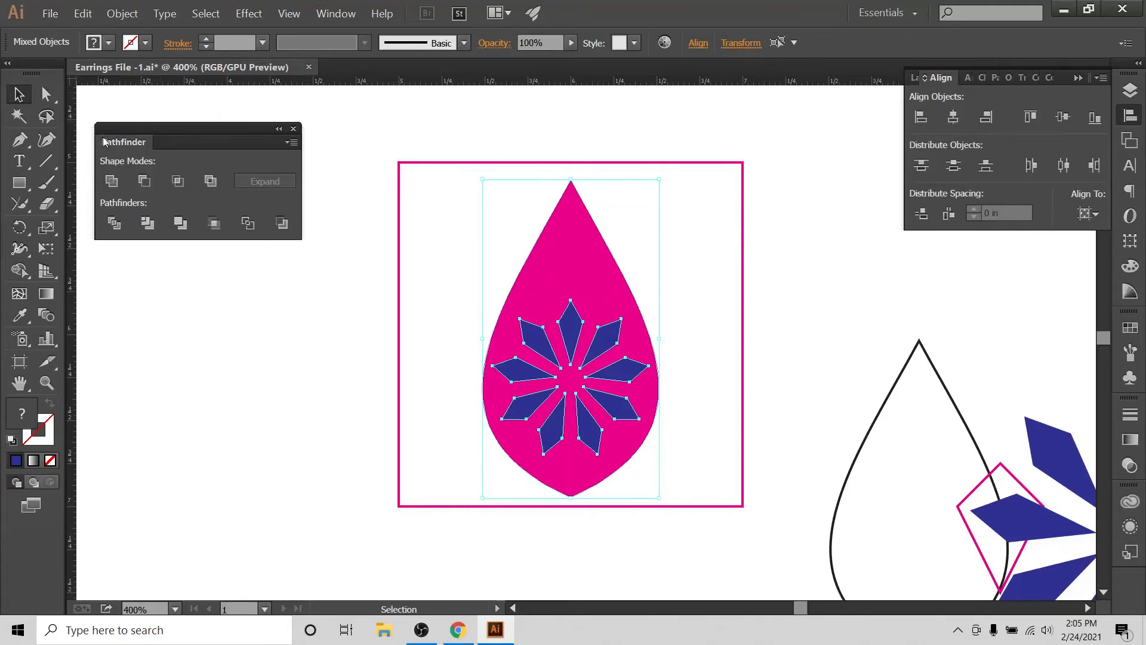
click(335, 13)
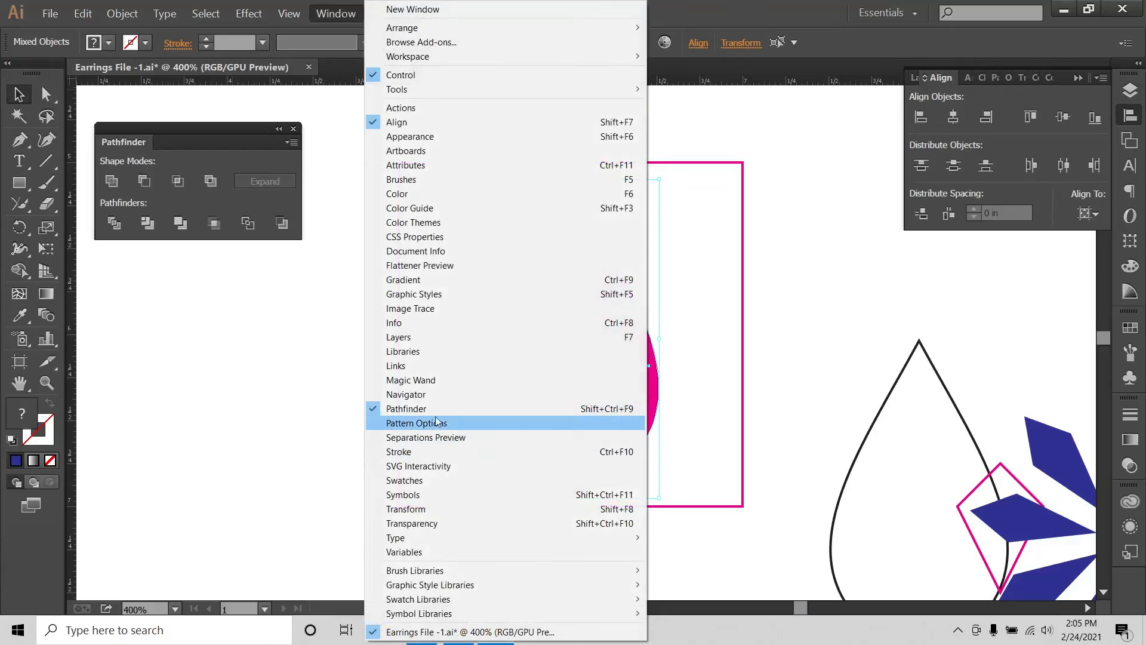
click(441, 409)
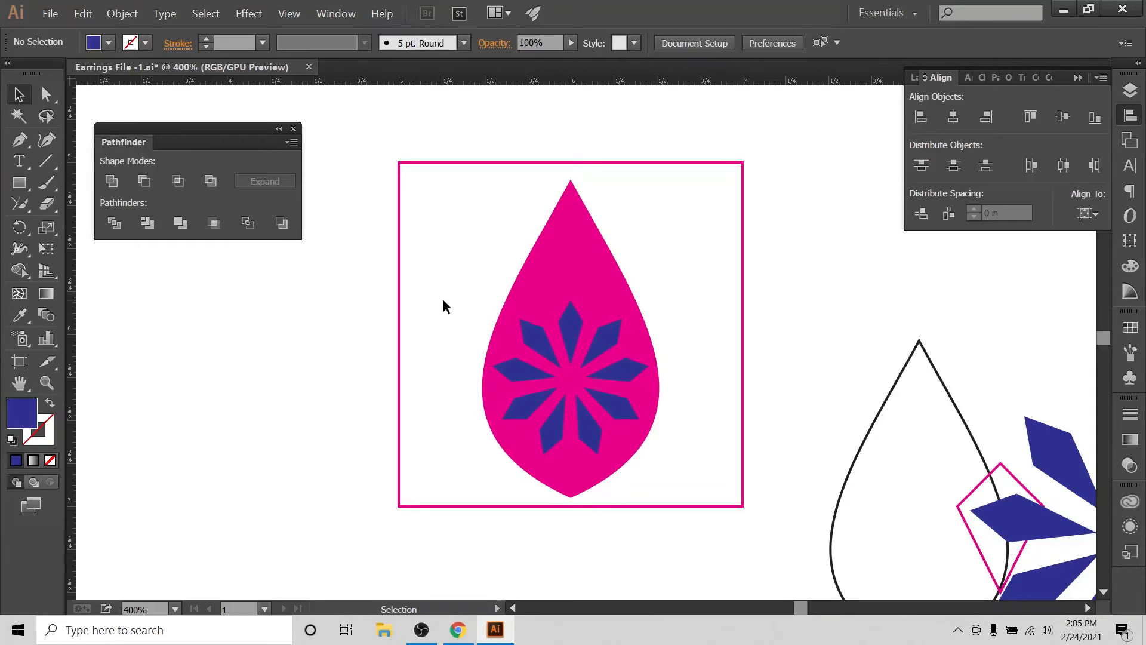
drag(443, 301, 609, 407)
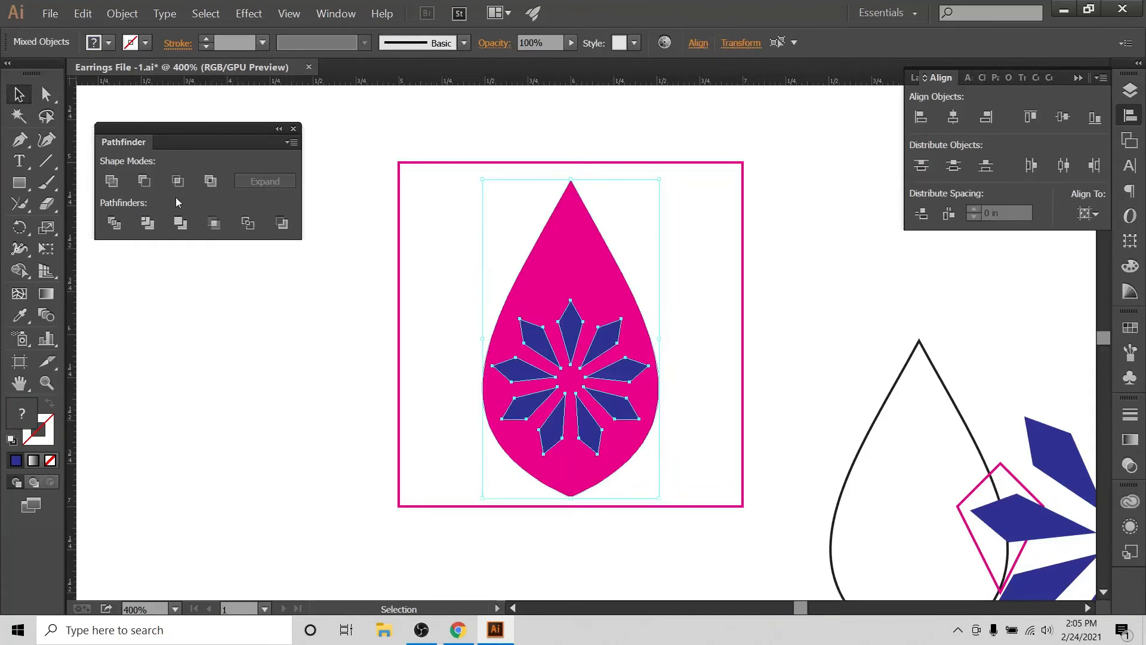
click(149, 185)
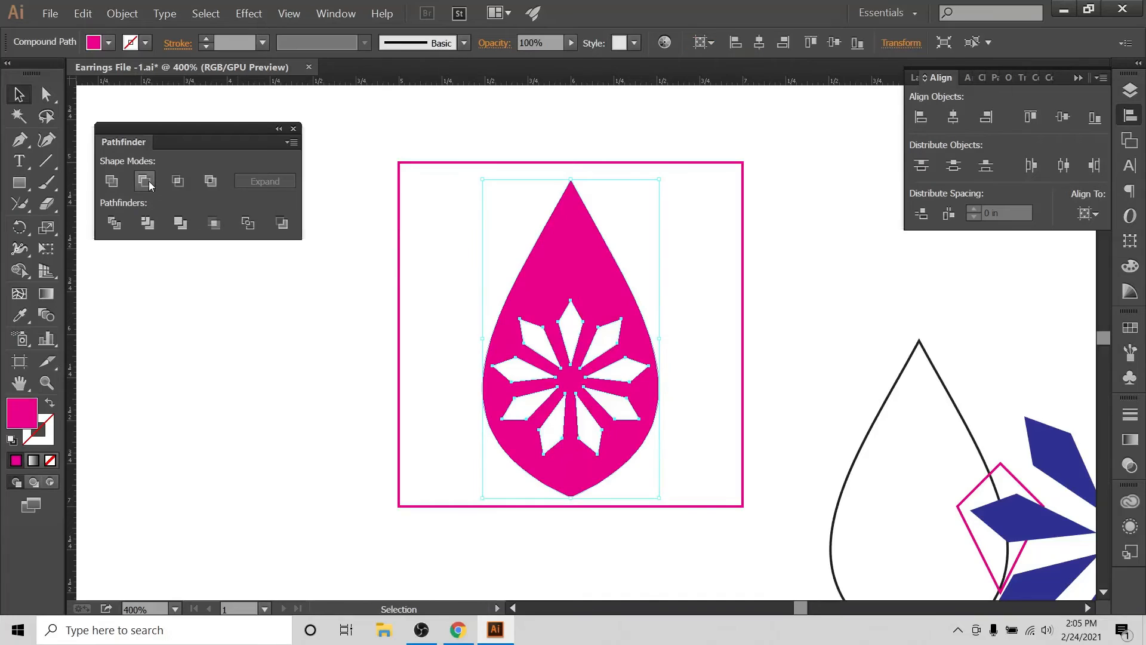
click(693, 299)
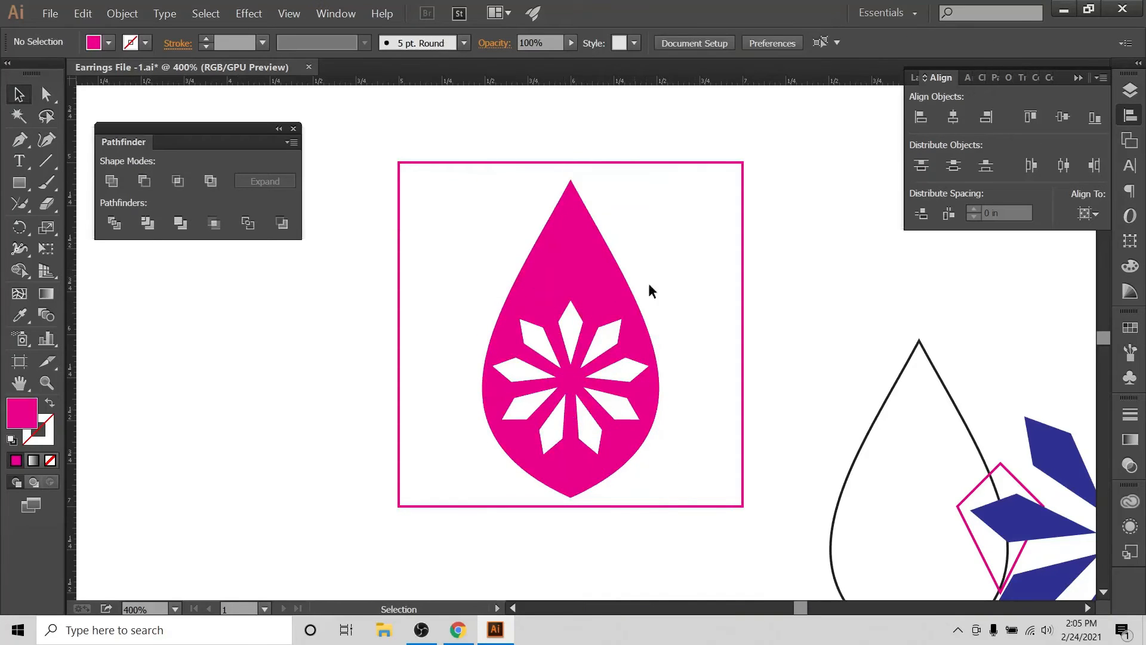
click(603, 267)
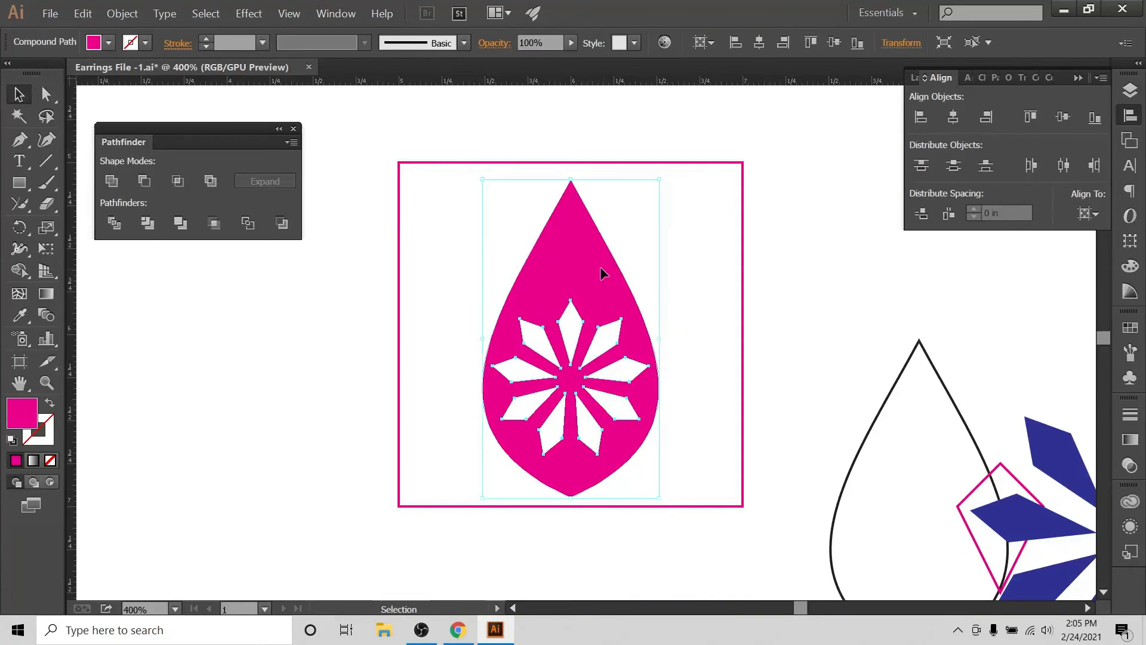
click(736, 282)
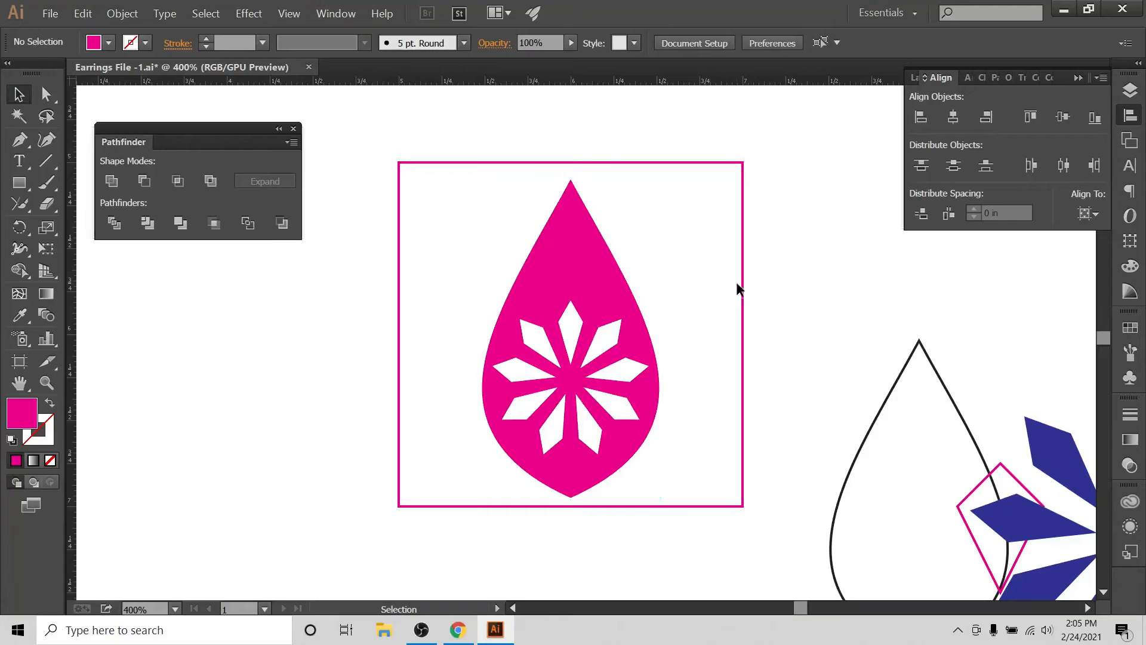
Step: Create a 0.11 by 0.11 in circle outside the pink square and fill it with red
click(23, 185)
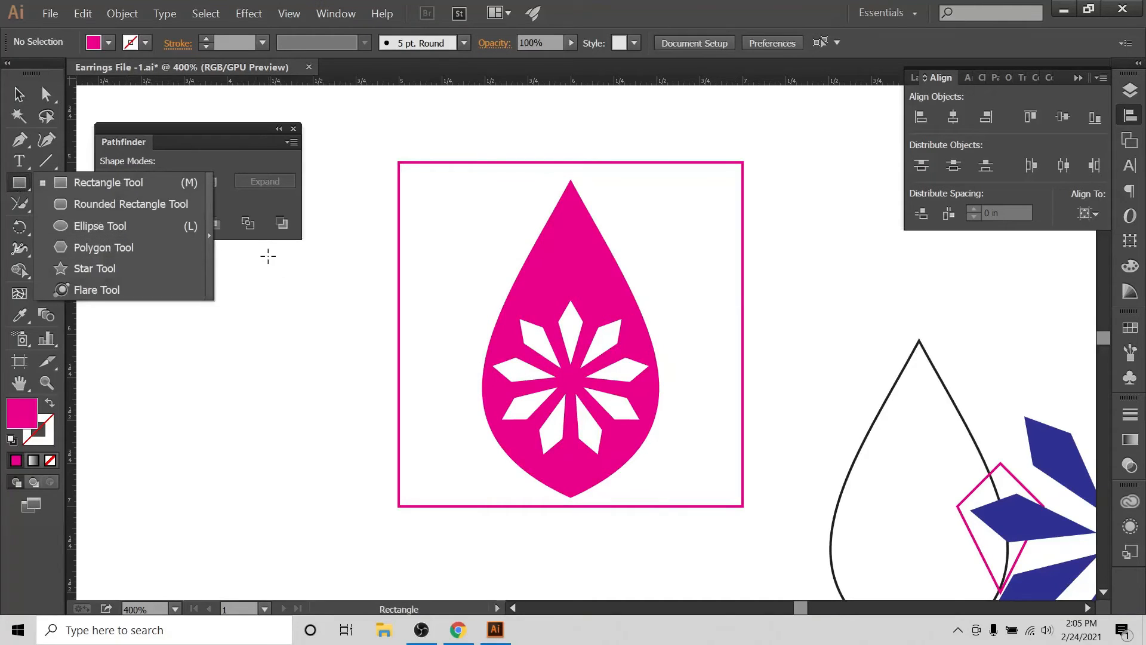
click(91, 230)
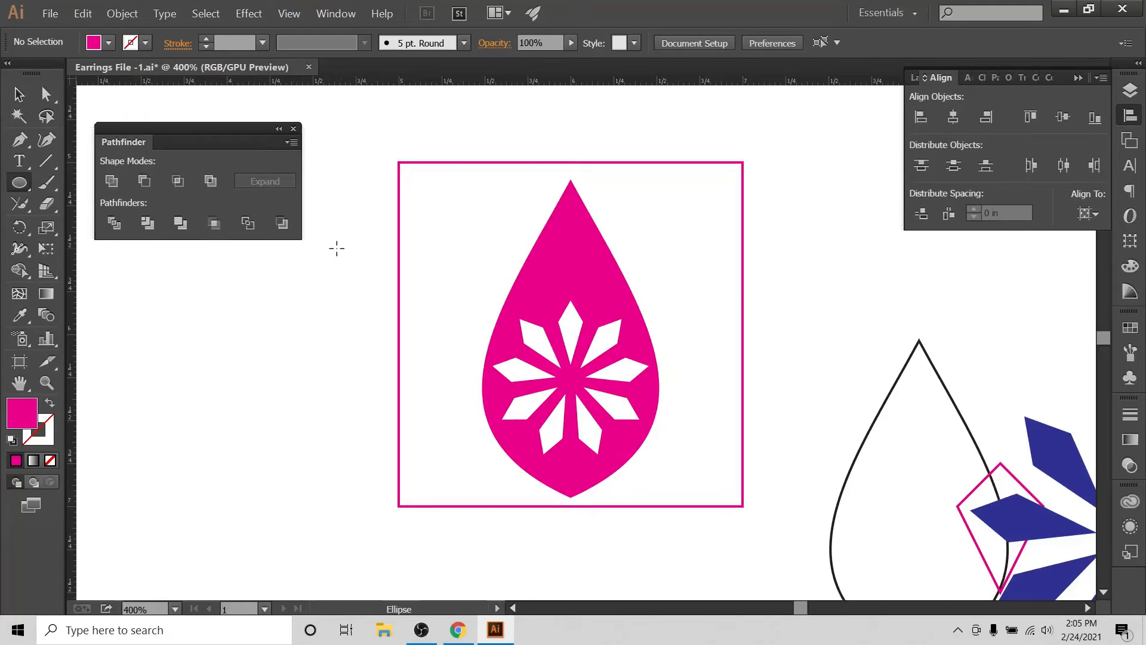
click(299, 269)
text(.11)
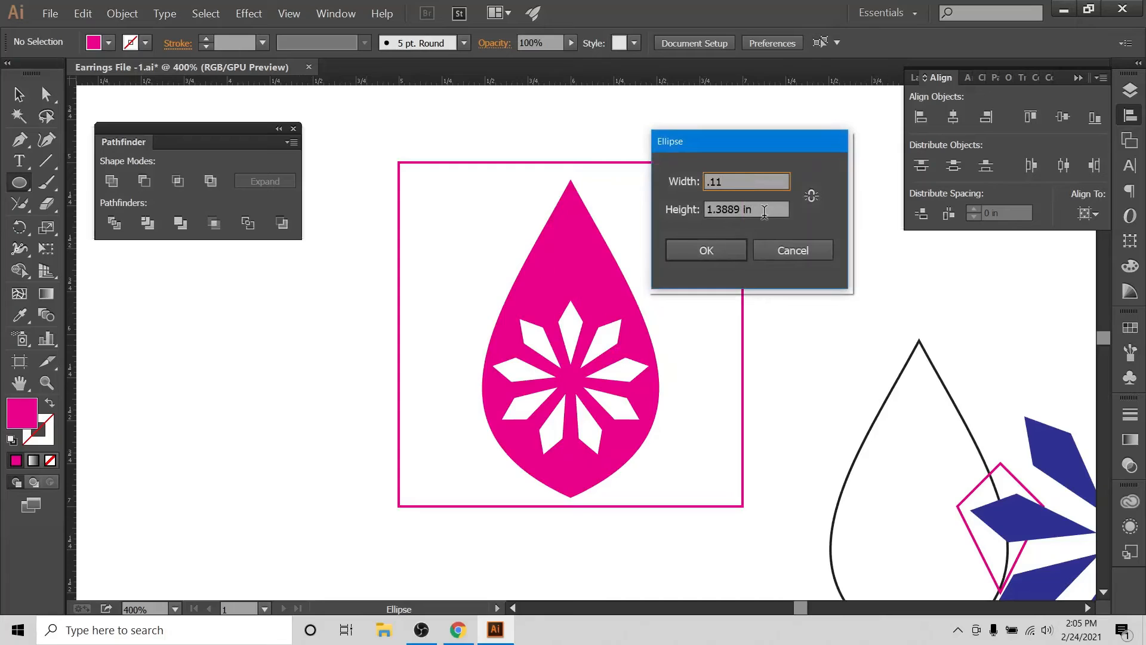
key(Tab)
text(.11)
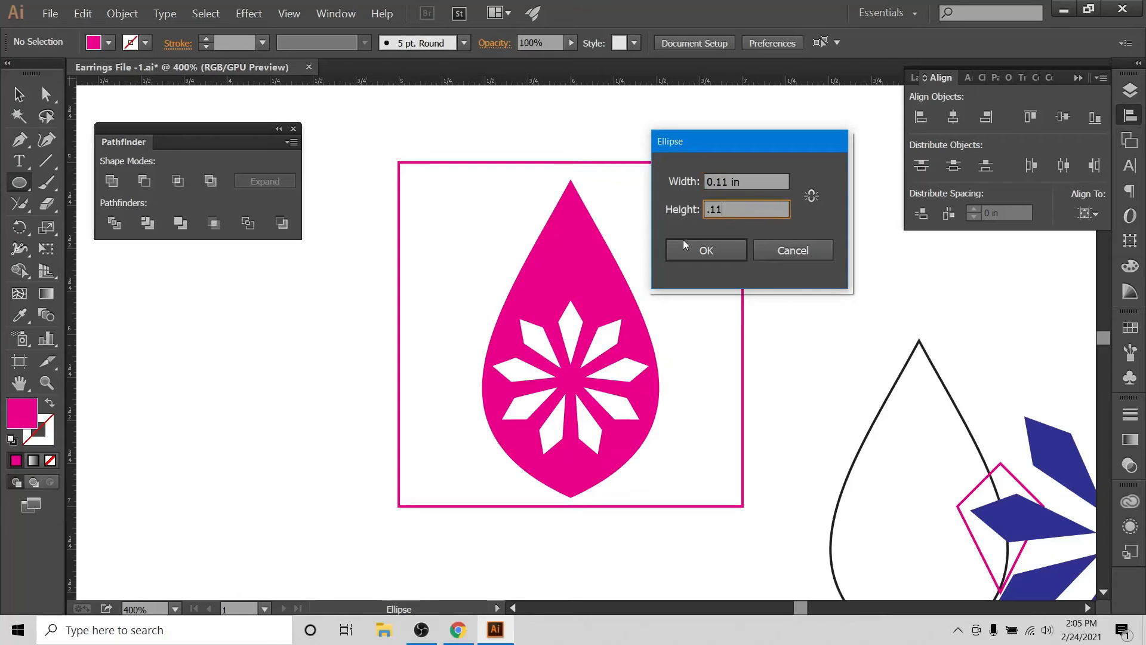
click(686, 253)
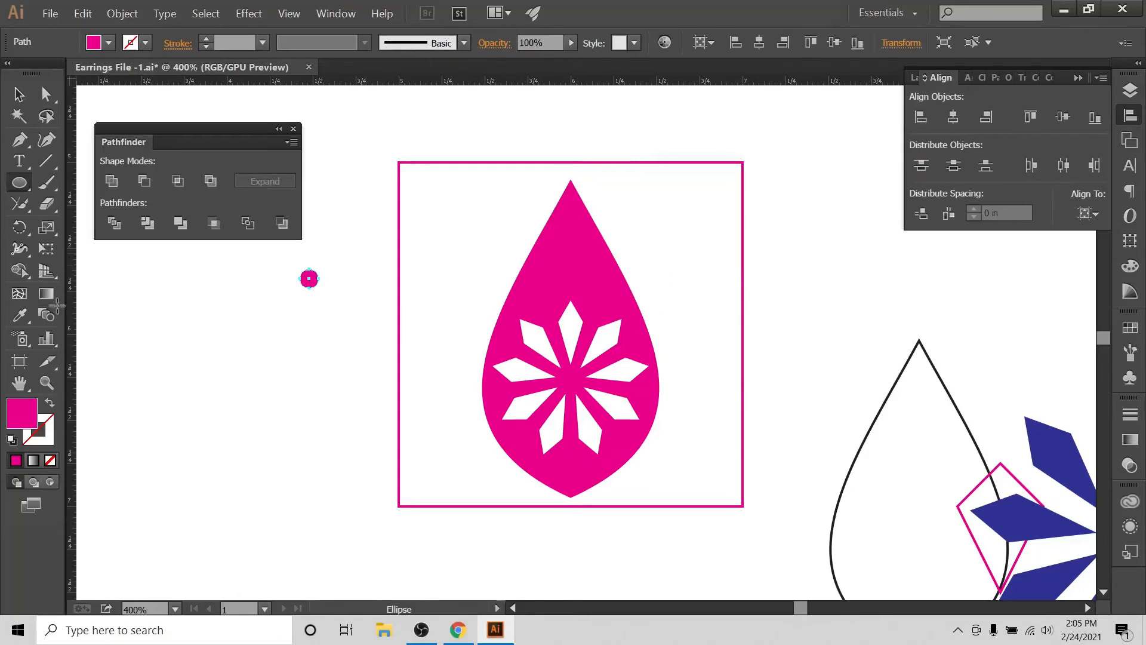
click(107, 44)
click(130, 76)
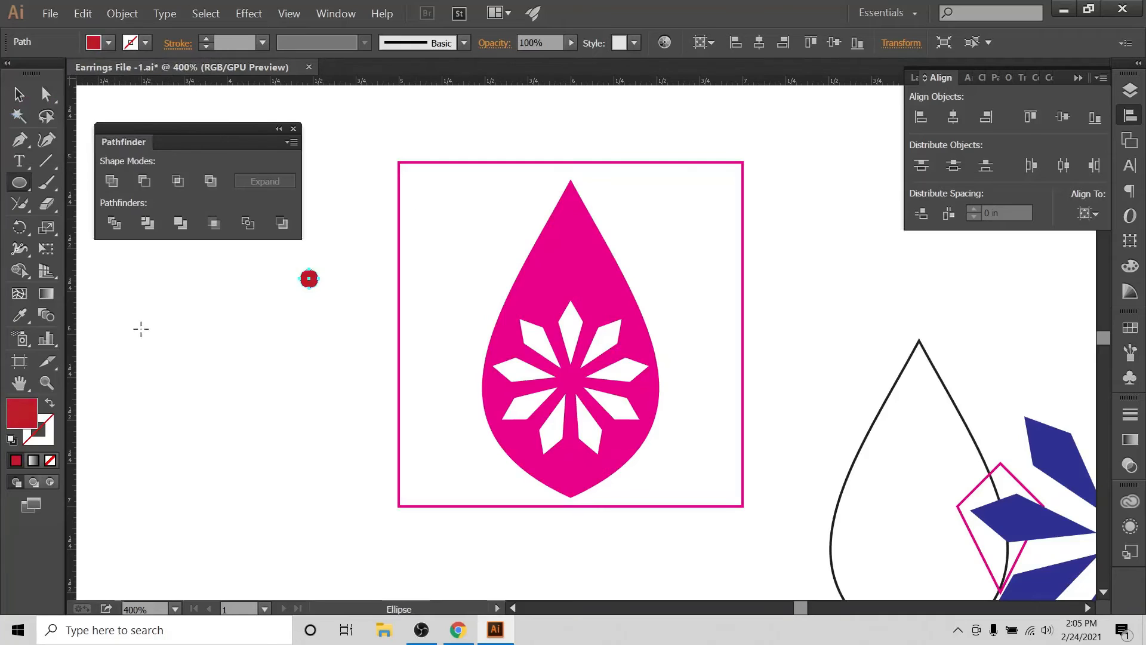
Step: Place the small circle just below the teardrop's upper tip and centre it horizontally with the teardrop
key(v)
click(331, 285)
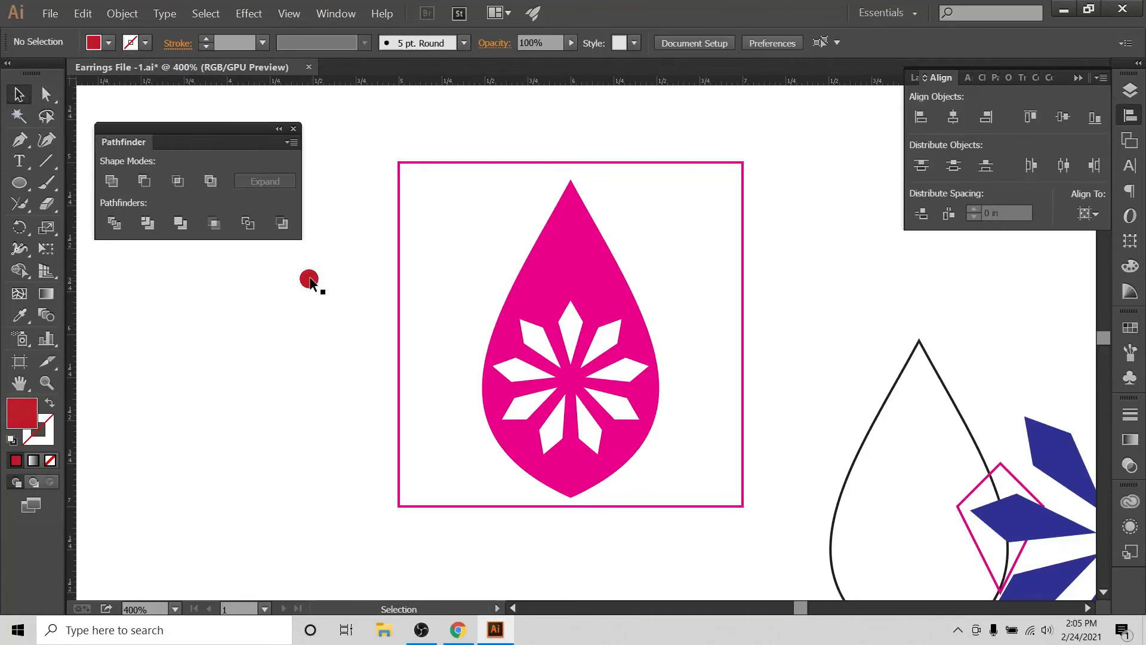
drag(310, 280, 569, 223)
drag(572, 211, 570, 215)
click(622, 212)
drag(383, 471, 582, 189)
click(953, 120)
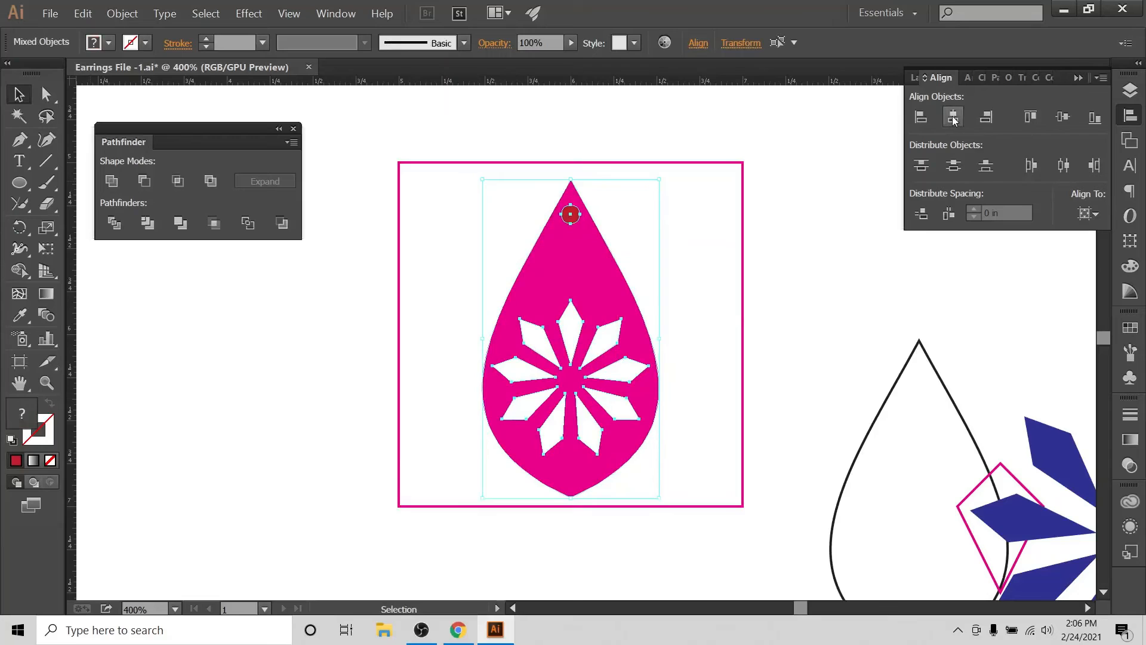
click(655, 126)
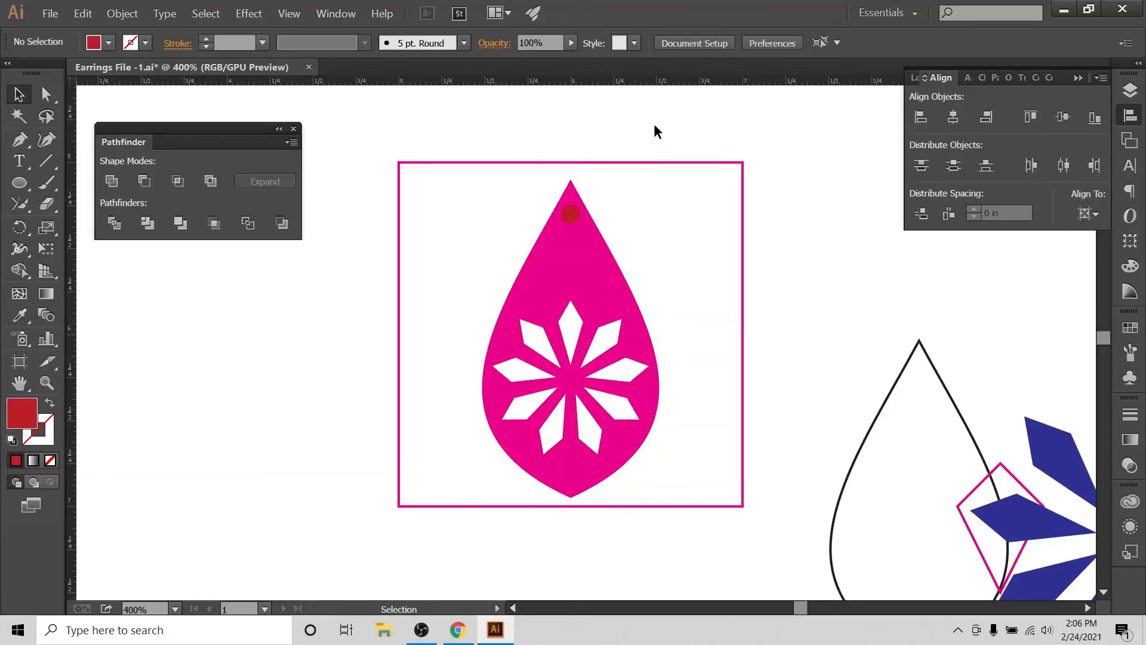
click(571, 191)
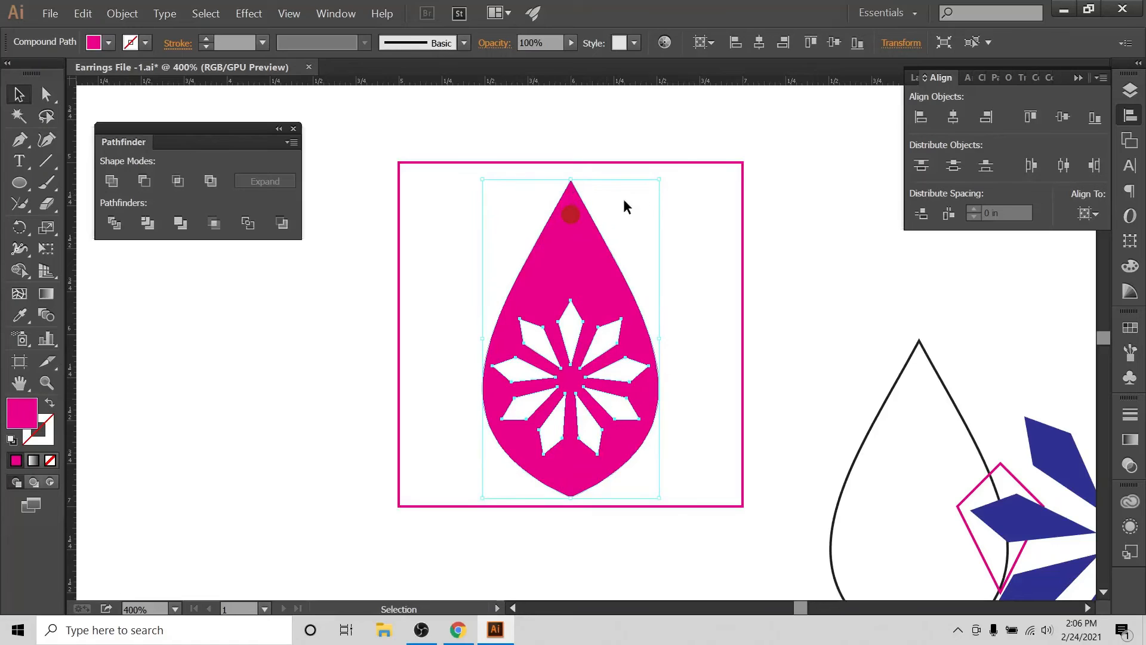
click(690, 223)
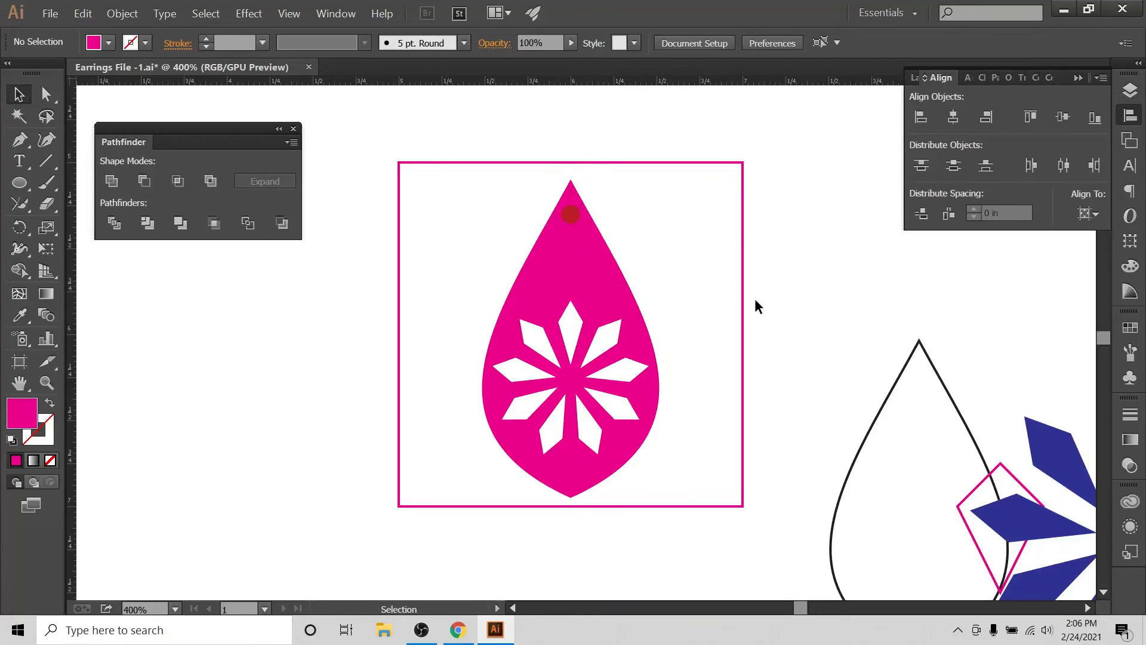
key(ctrl+plus)
key(ctrl+plus)
scroll(555, 337, up, 2)
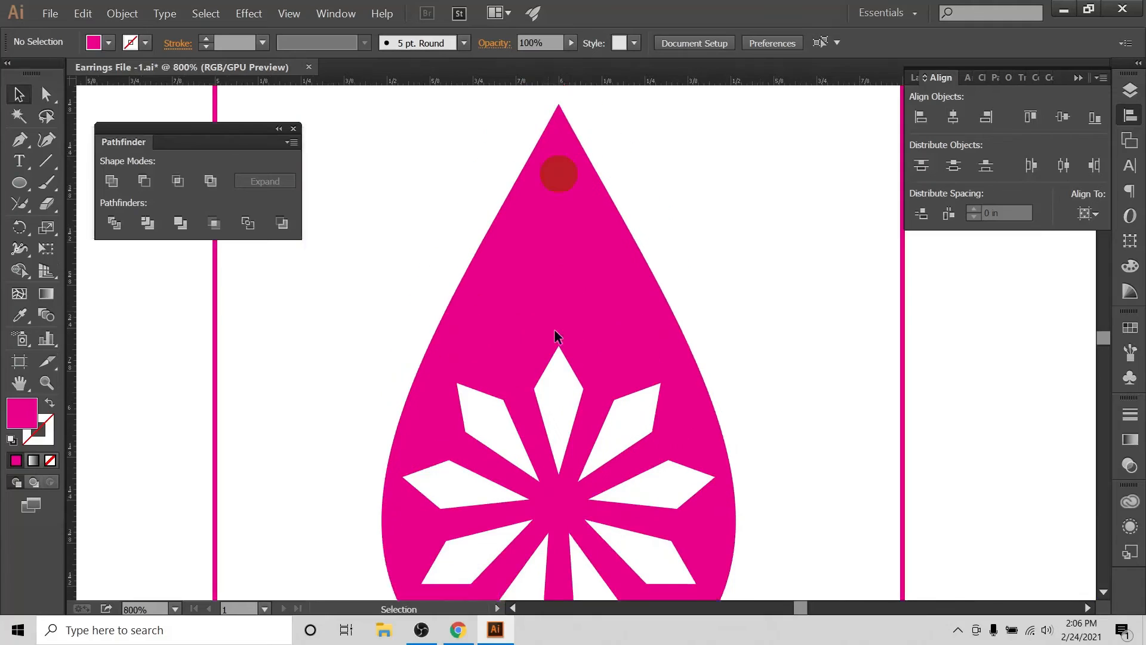
scroll(555, 331, up, 3)
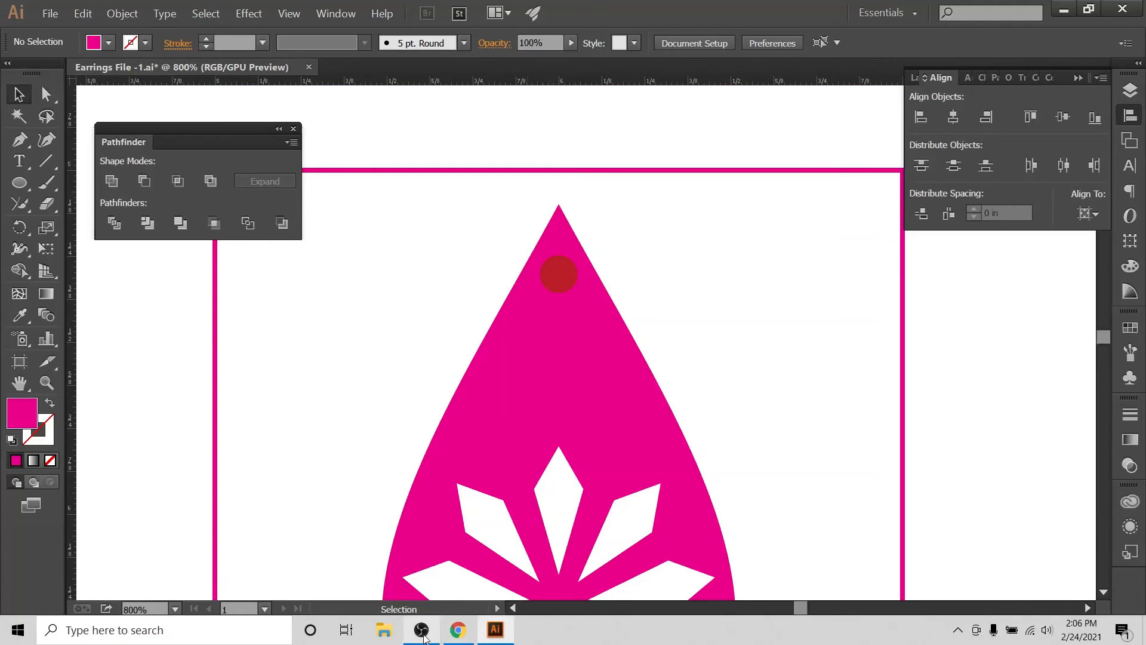
mouse_move(423, 638)
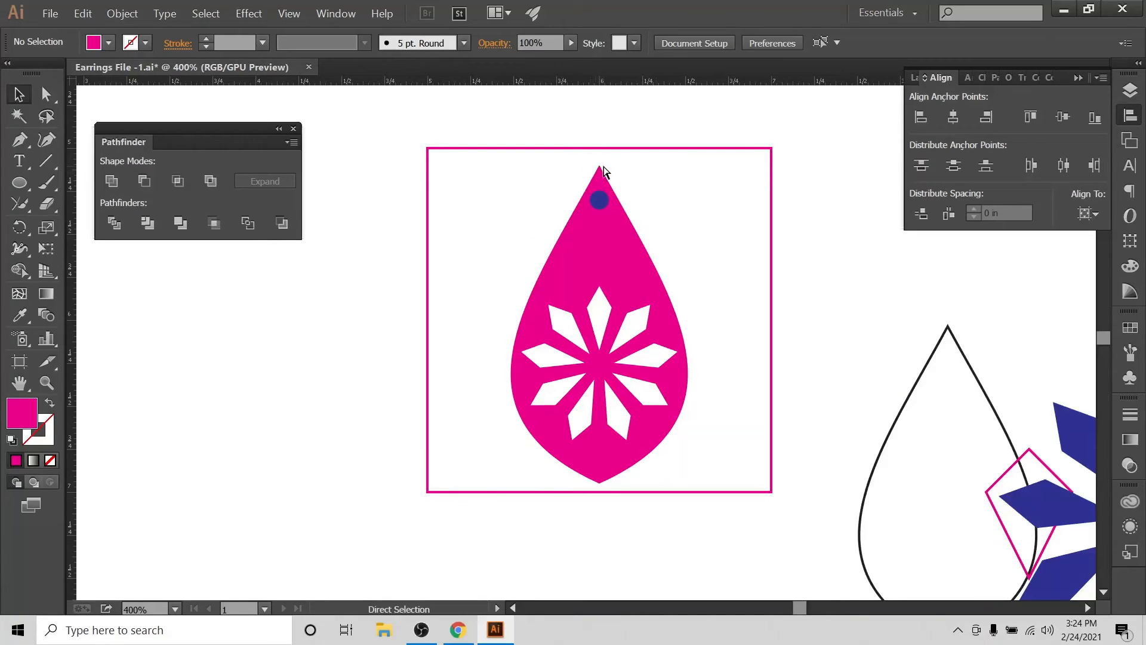
Step: Round the pointed upper tip of the pink teardrop to a corner radius of about 0.09 in
key(ctrl+plus)
scroll(603, 166, up, 1)
scroll(609, 174, up, 1)
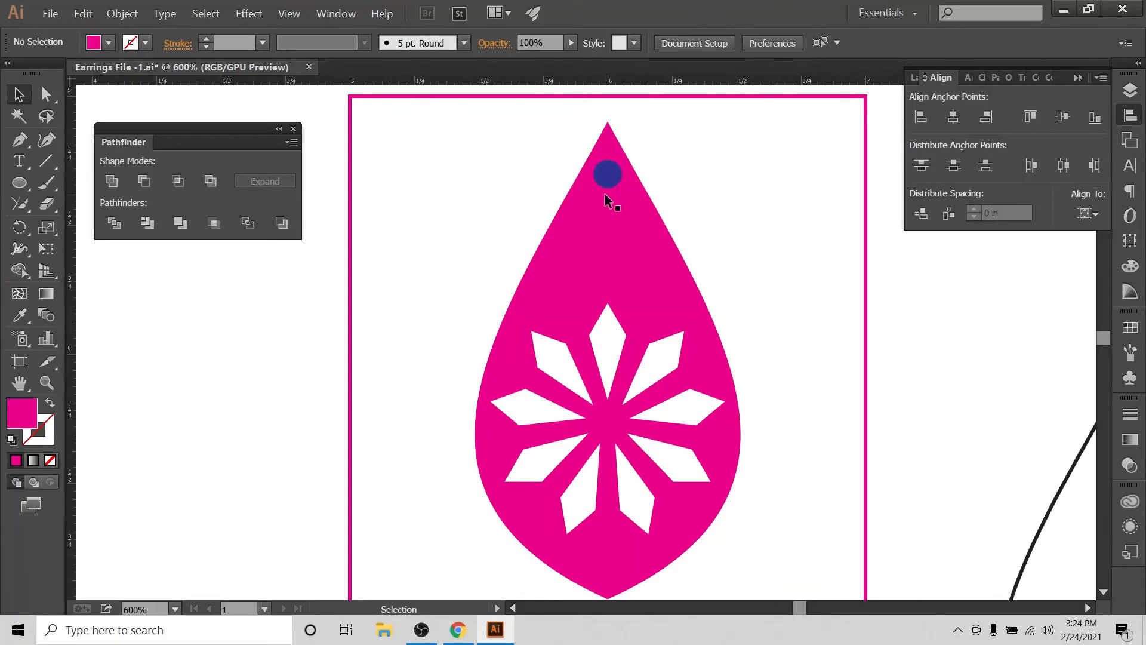
scroll(605, 193, down, 1)
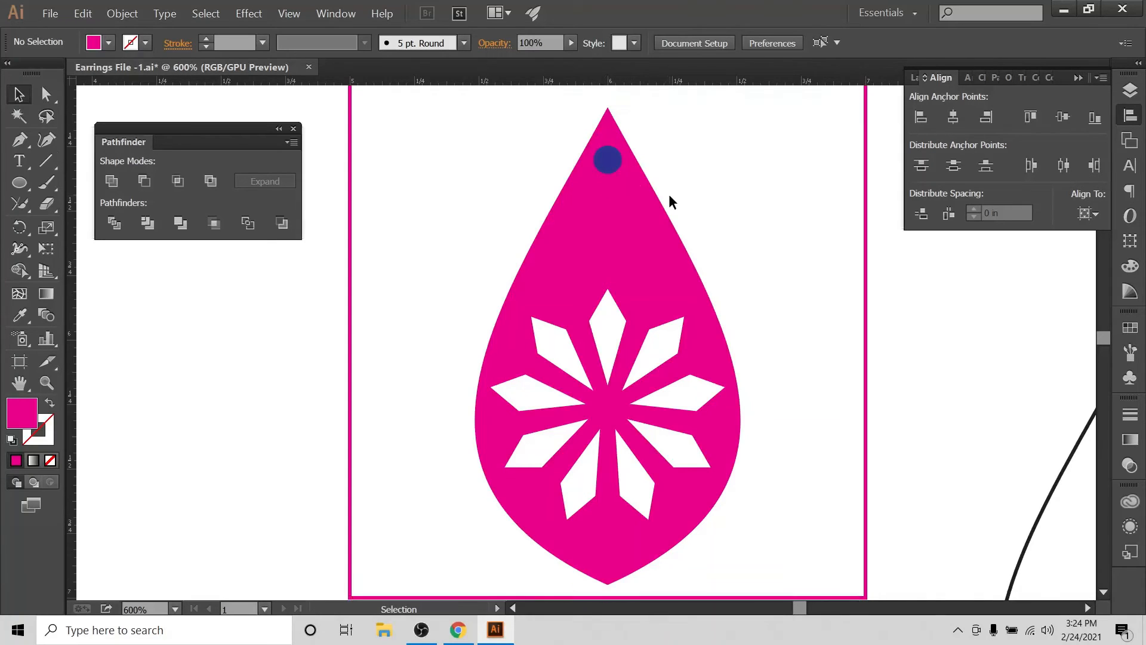
click(48, 97)
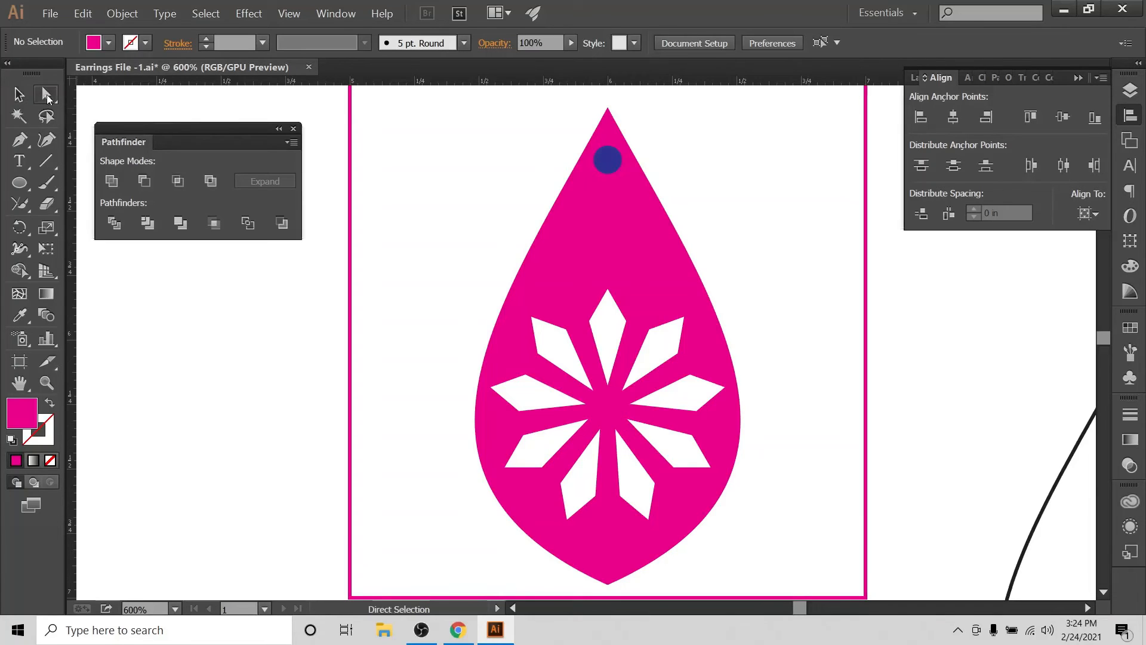
click(607, 110)
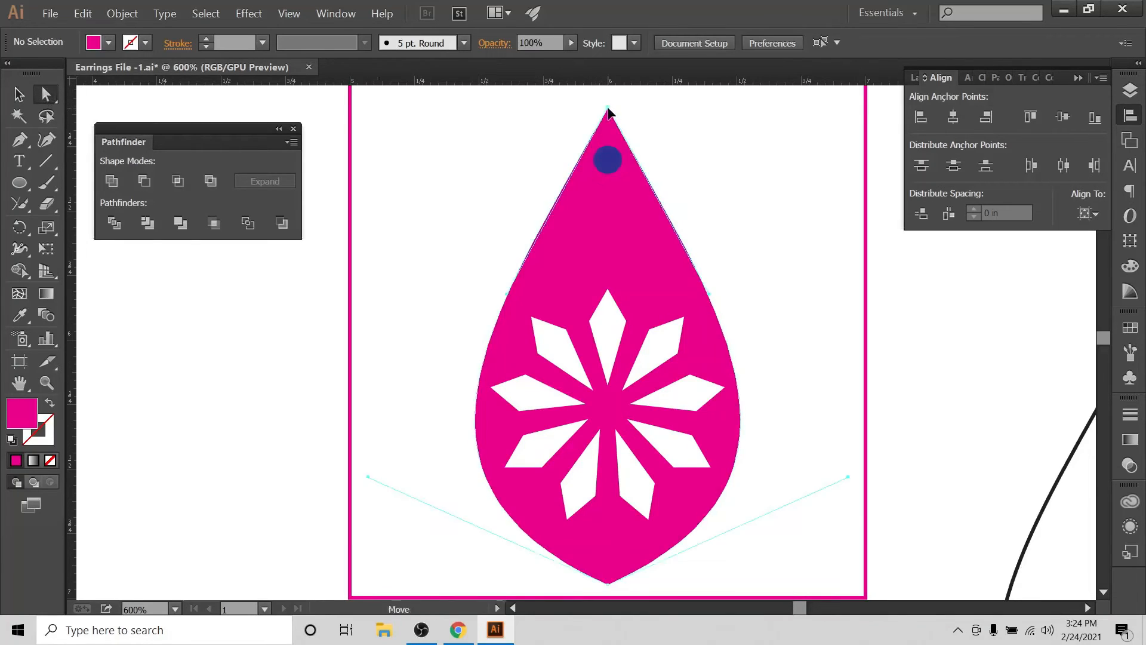
key(ctrl+equal)
key(ctrl+equal)
key(ctrl+equal)
key(ctrl+equal)
key(ctrl+equal)
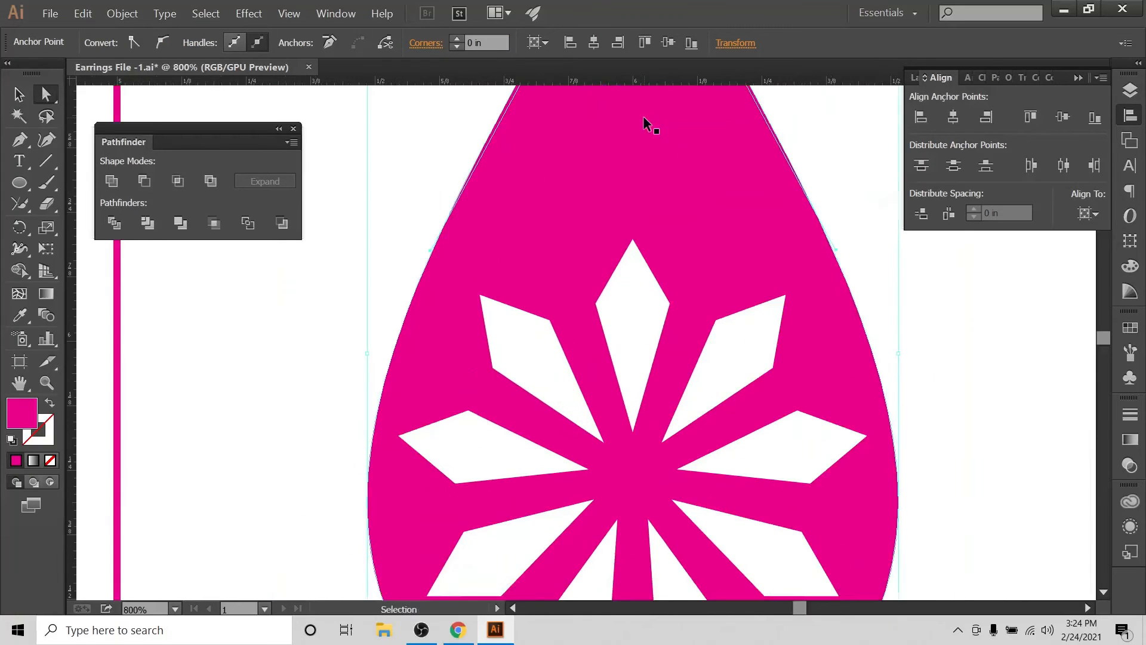
scroll(644, 118, up, 4)
scroll(685, 234, up, 15)
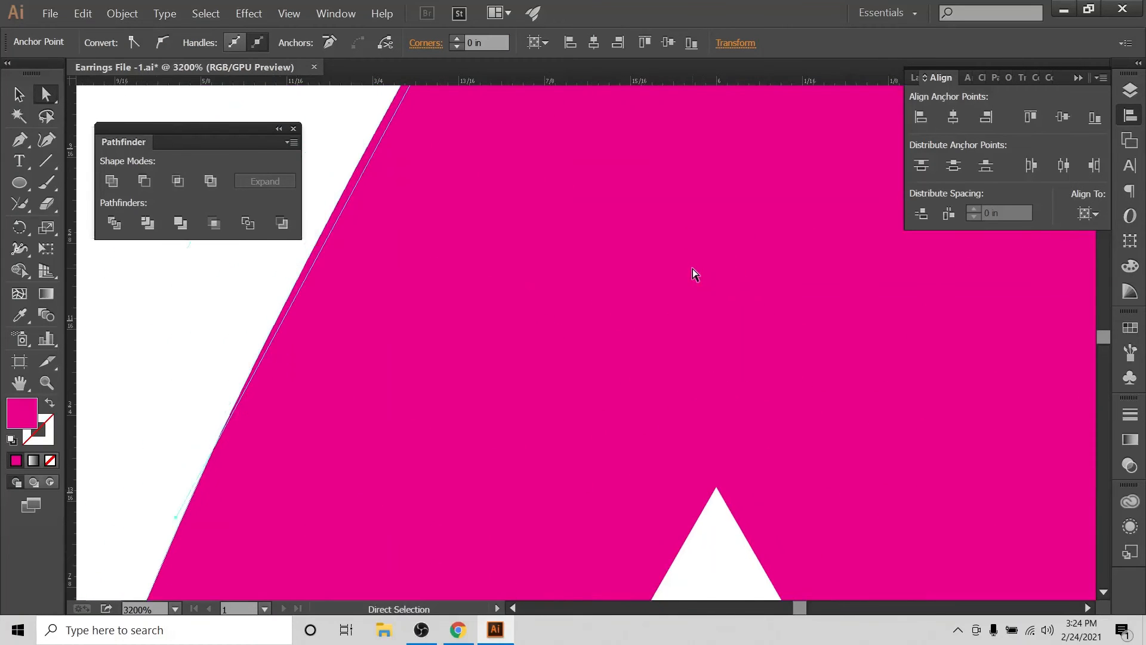
scroll(699, 306, up, 2)
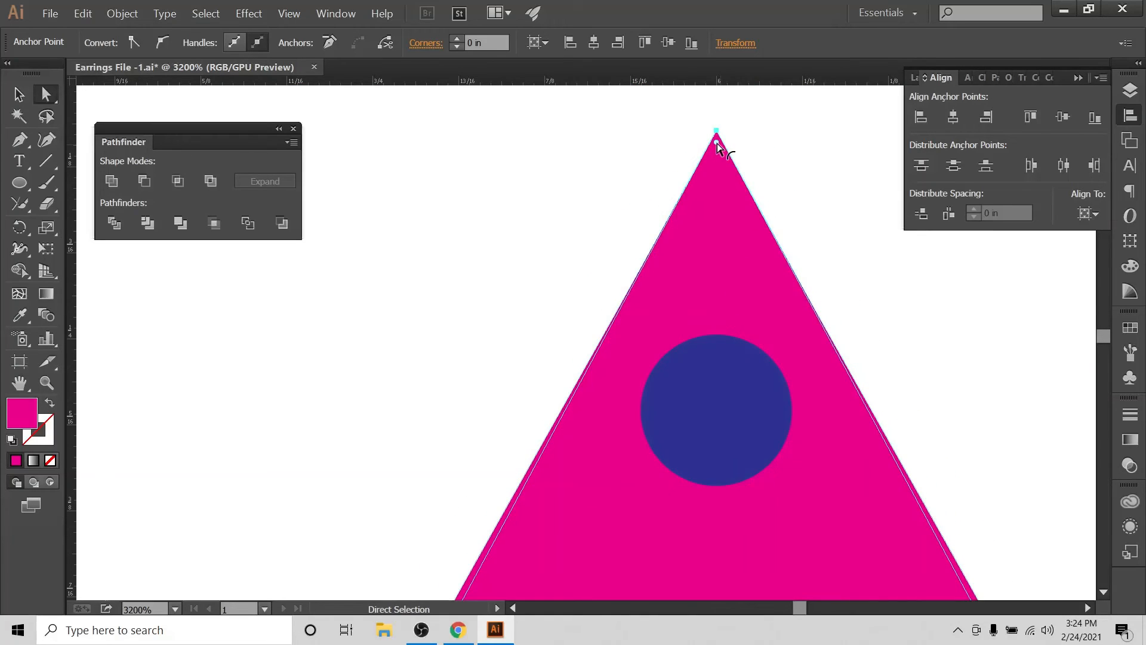
drag(716, 143, 733, 385)
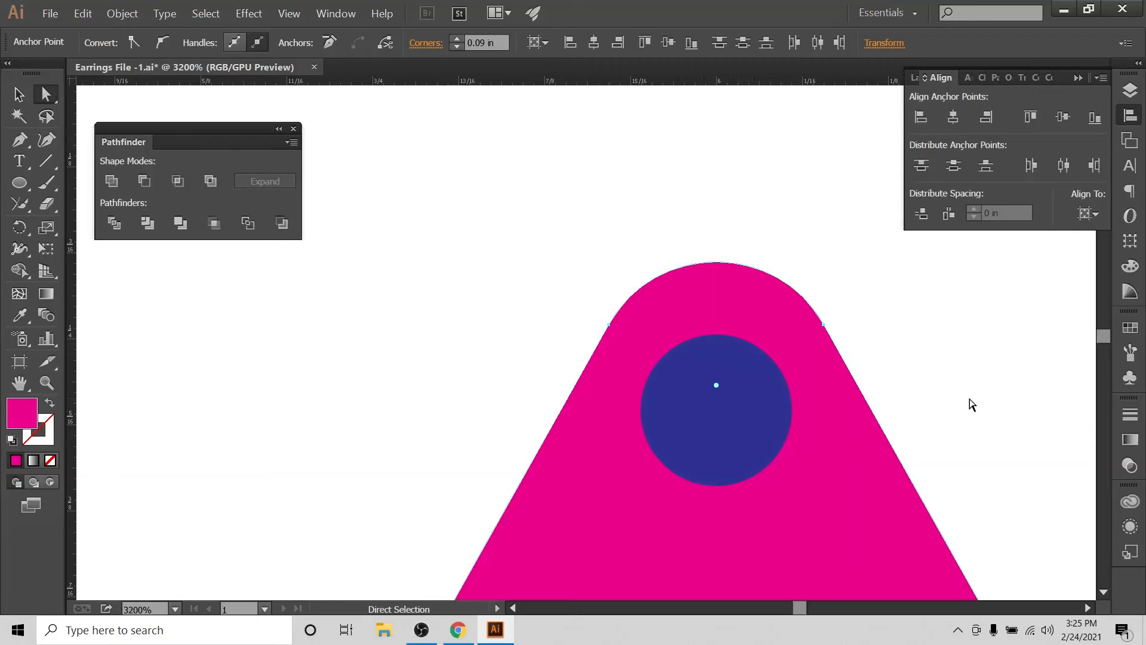
Step: Try to cut the small blue circle out of the pink teardrop using the Minus Front shape mode
key(ctrl+0)
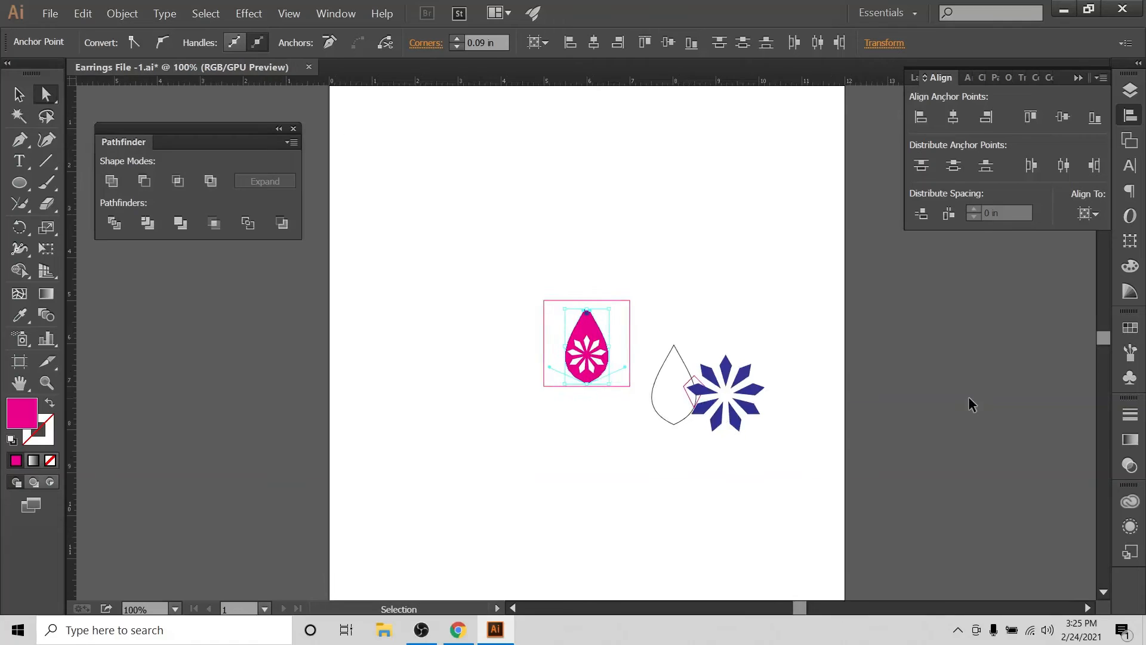
key(ctrl+equal)
key(ctrl+equal)
key(ctrl+equal)
key(ctrl+equal)
key(ctrl+equal)
key(ctrl+equal)
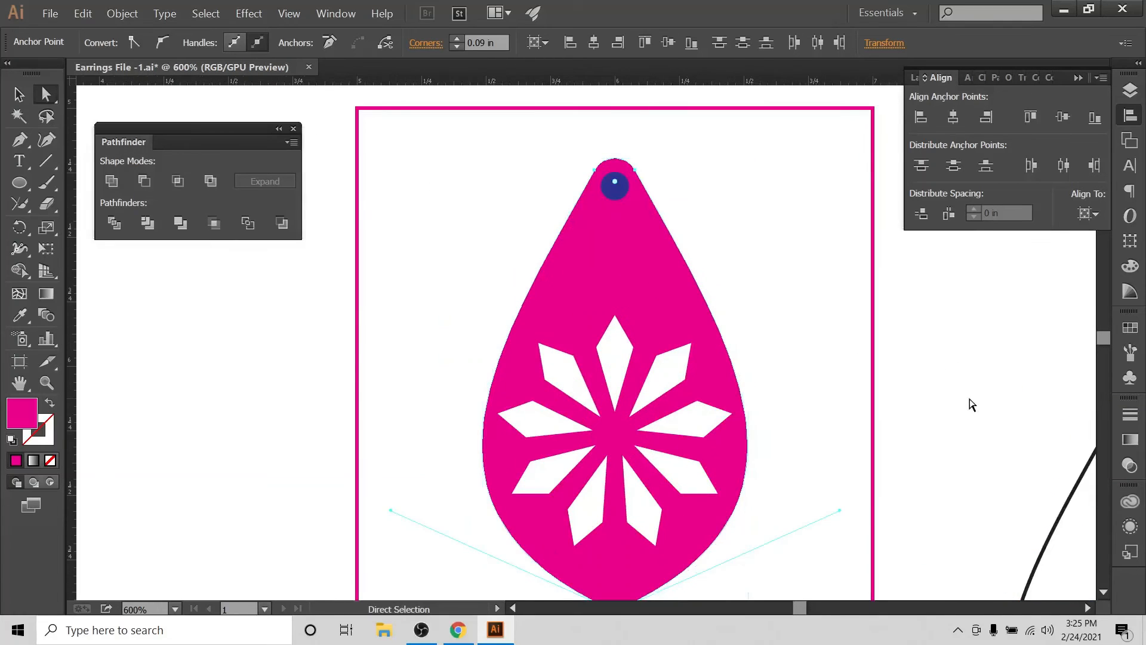
scroll(970, 406, down, 1)
key(ctrl+minus)
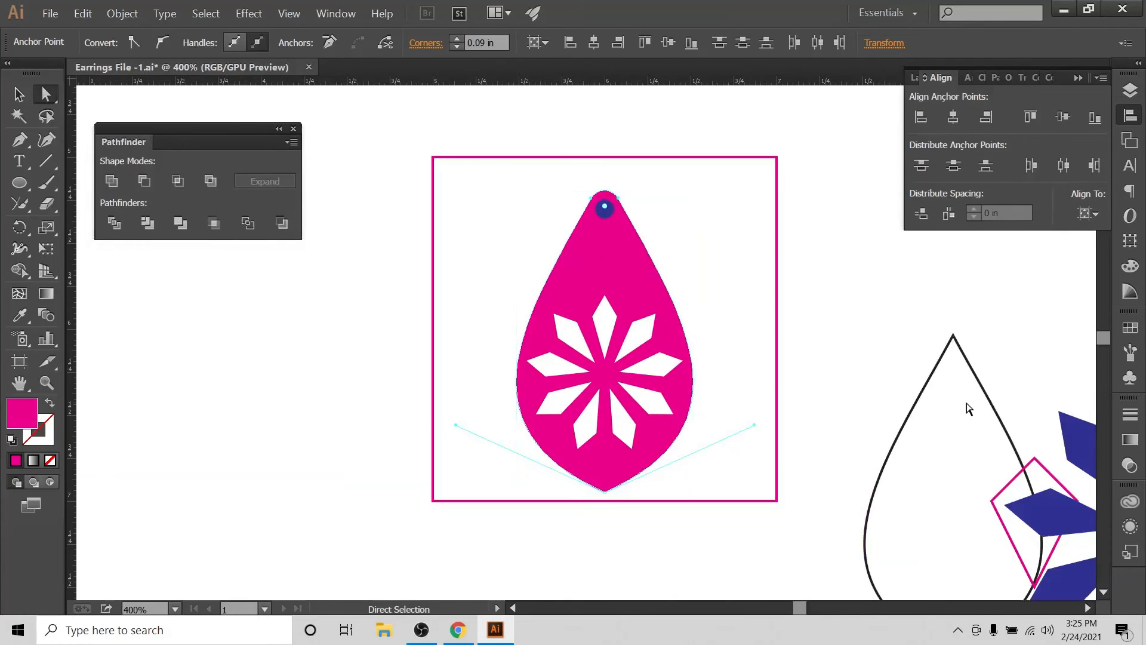
key(v)
click(488, 227)
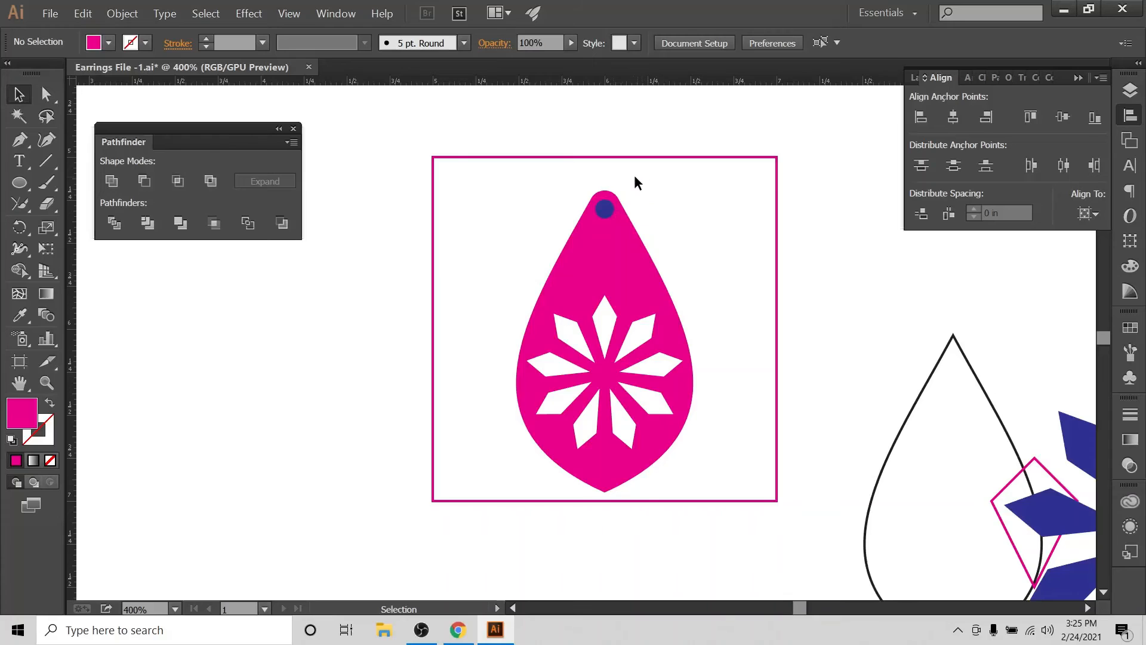
drag(633, 173, 574, 293)
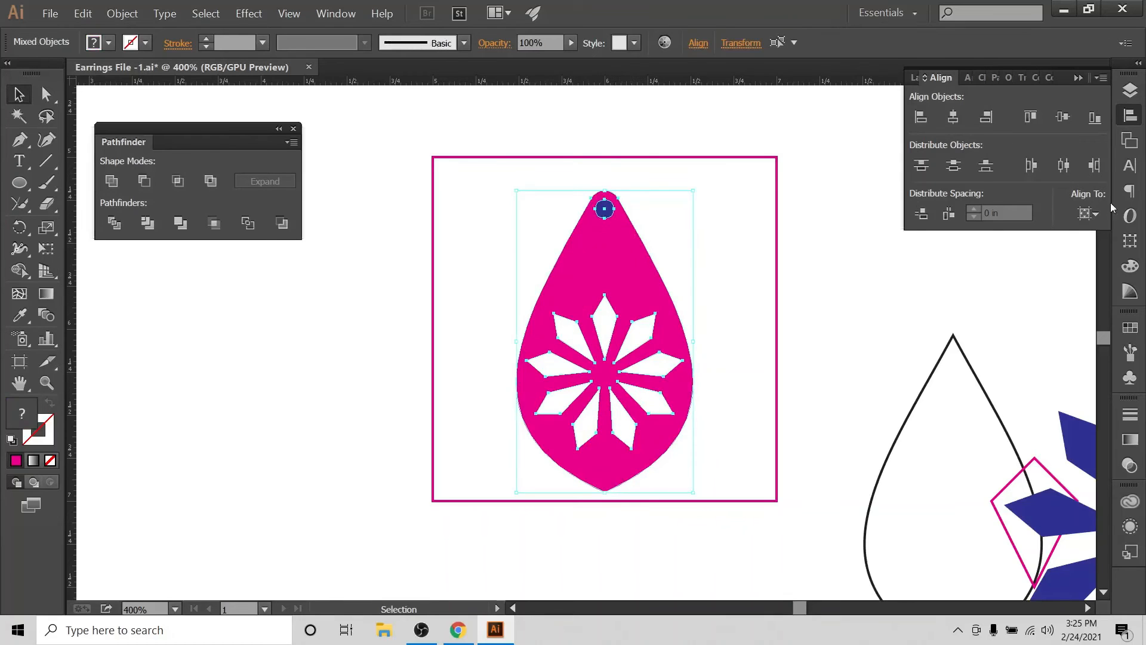
click(1087, 216)
click(956, 117)
click(143, 180)
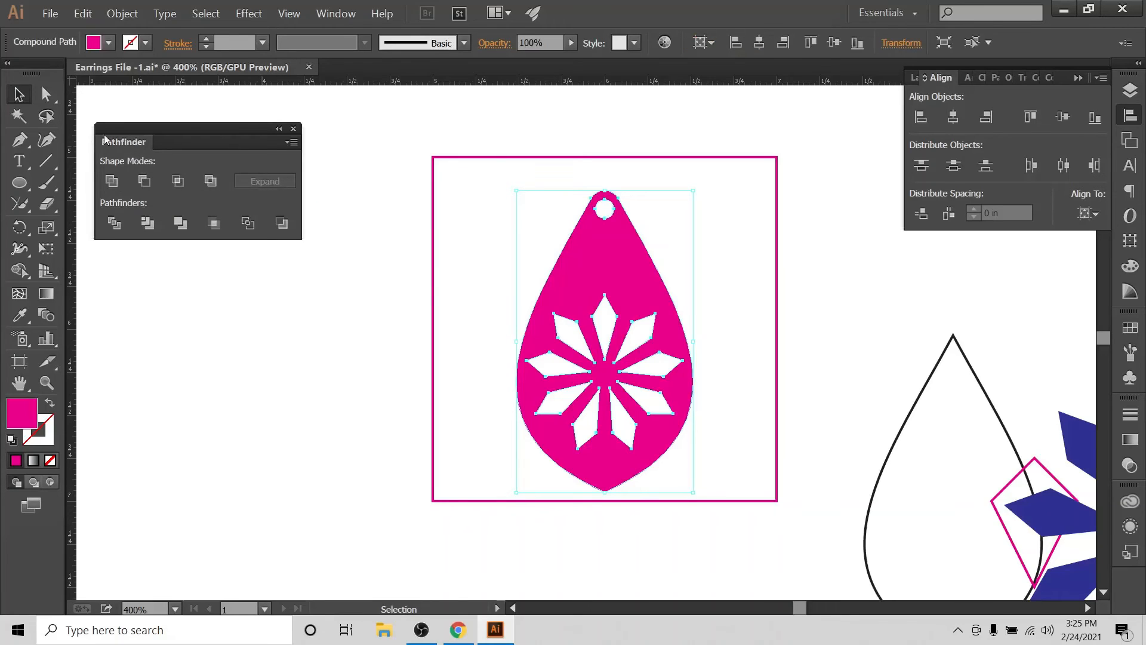
click(729, 217)
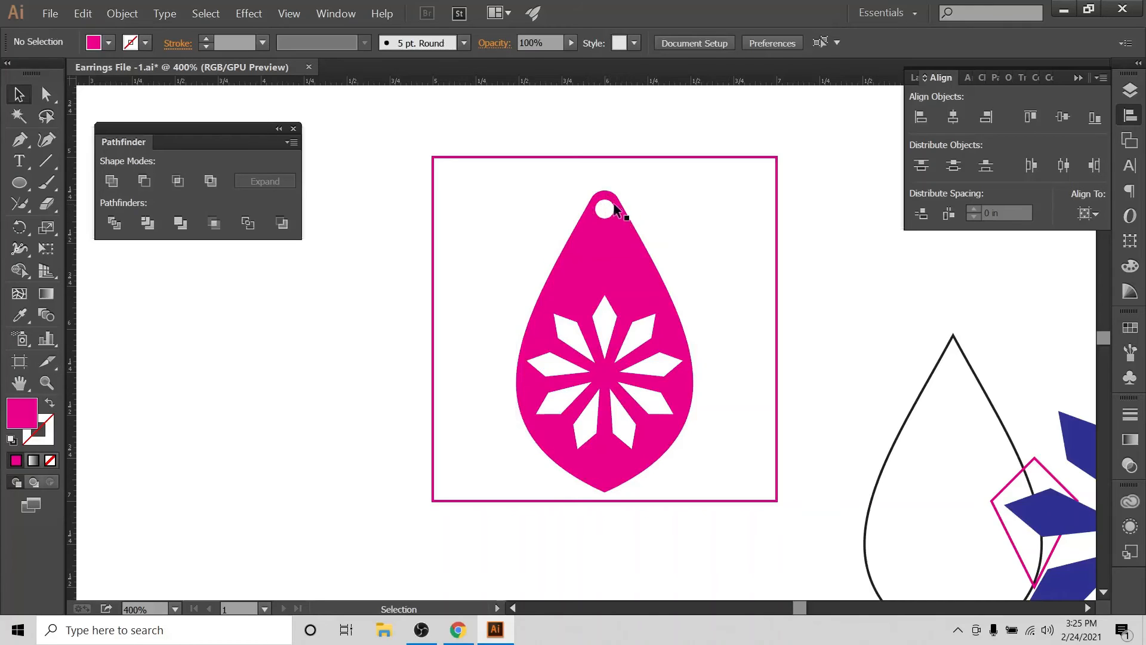
key(ctrl+z)
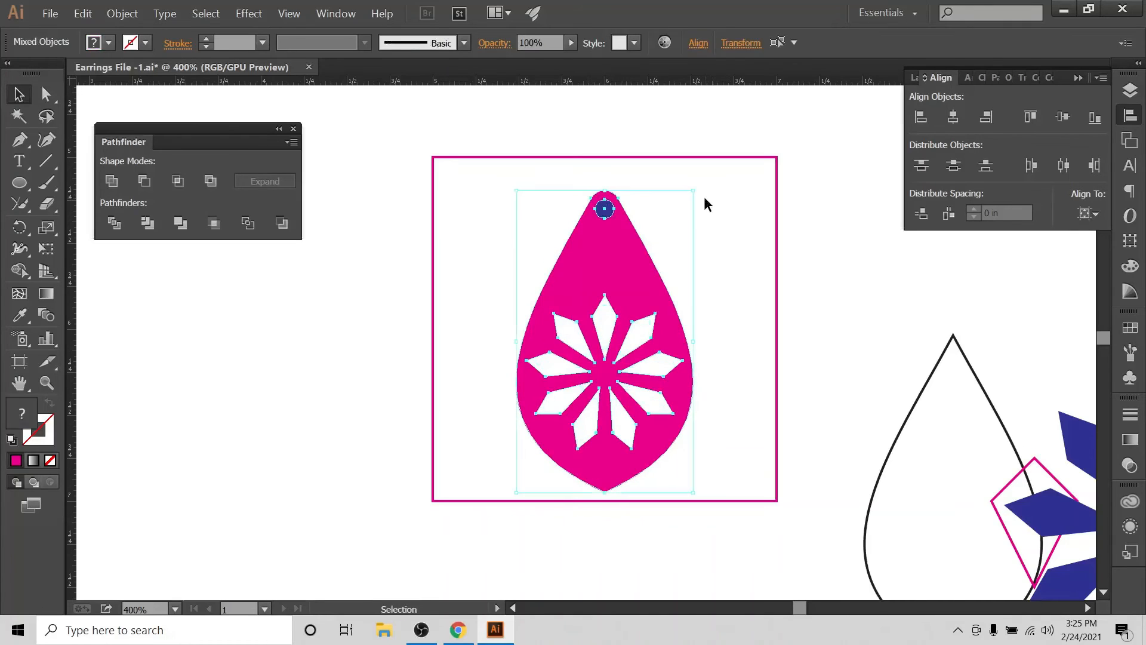
Step: Shift the small blue circle slightly down from the rounded tip and cut it out of the teardrop with Minus Front
click(704, 198)
click(607, 208)
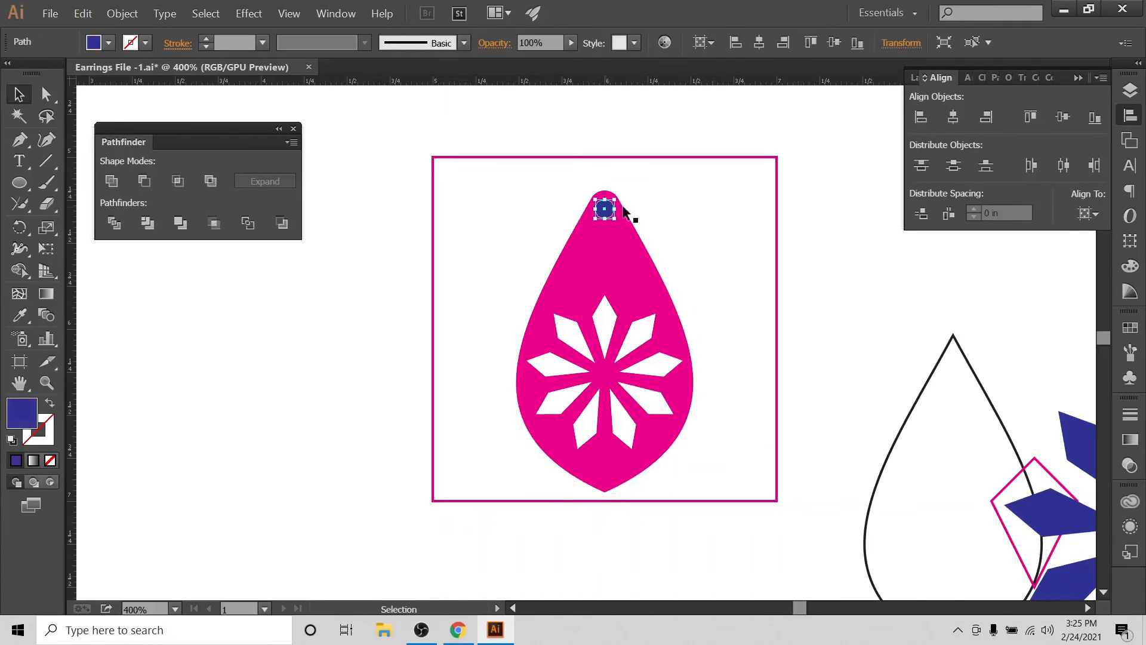
click(685, 220)
drag(526, 200, 643, 242)
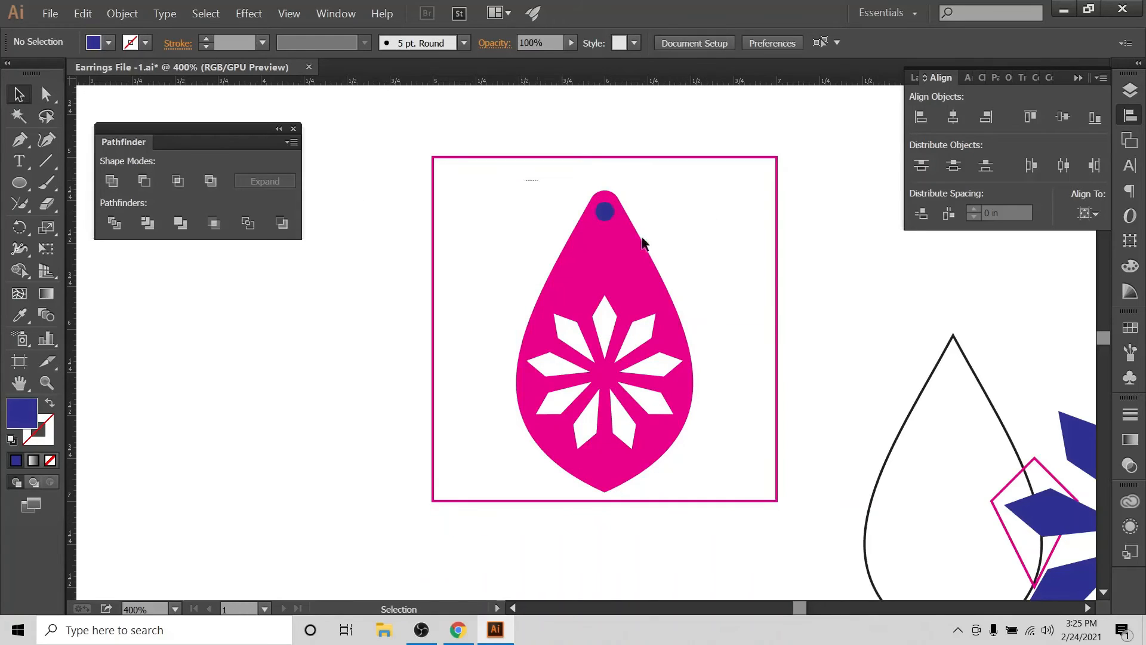
click(154, 191)
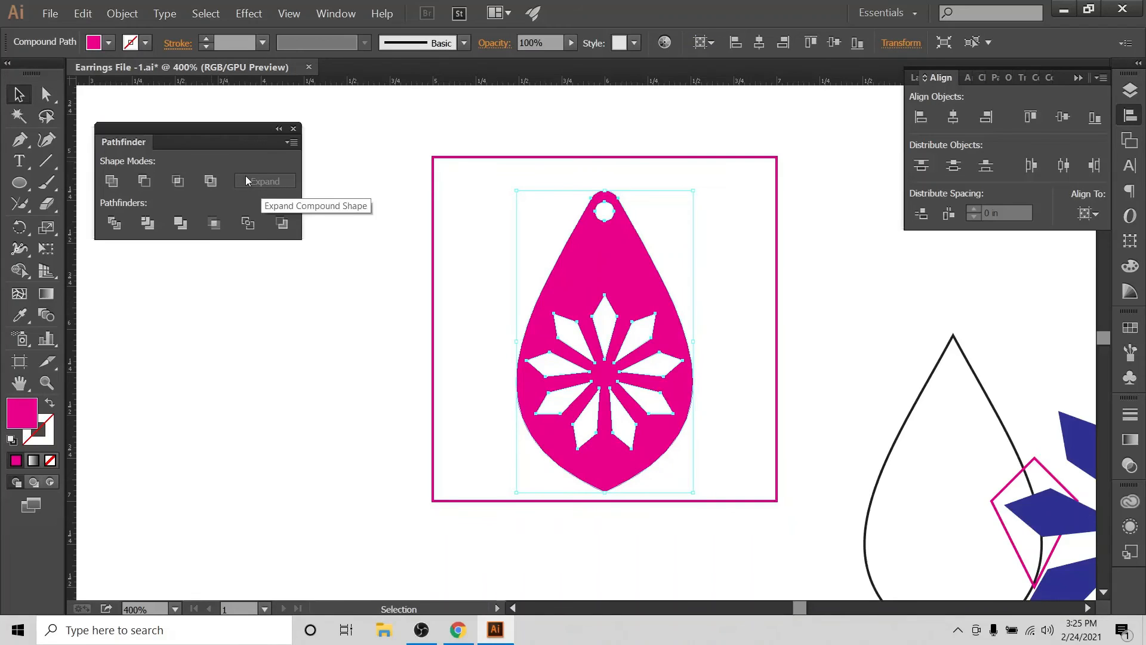
click(719, 267)
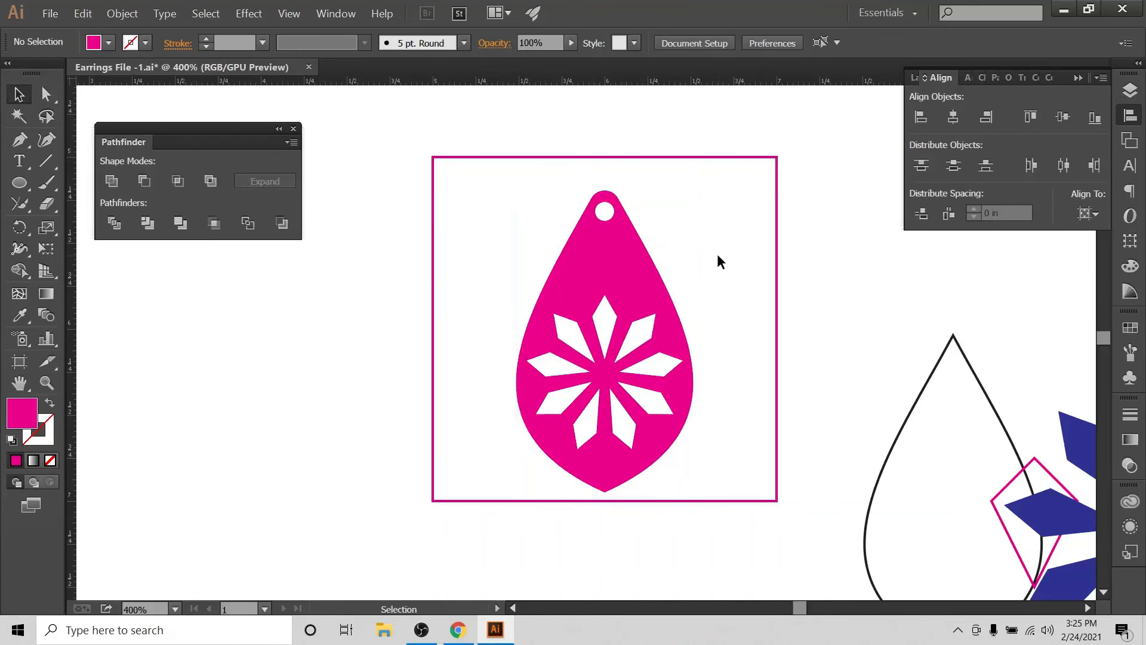
Step: Centre the pink earring on the artboard in both directions and scale it up proportionally to nearly fill the pink square's height
click(647, 266)
click(1087, 213)
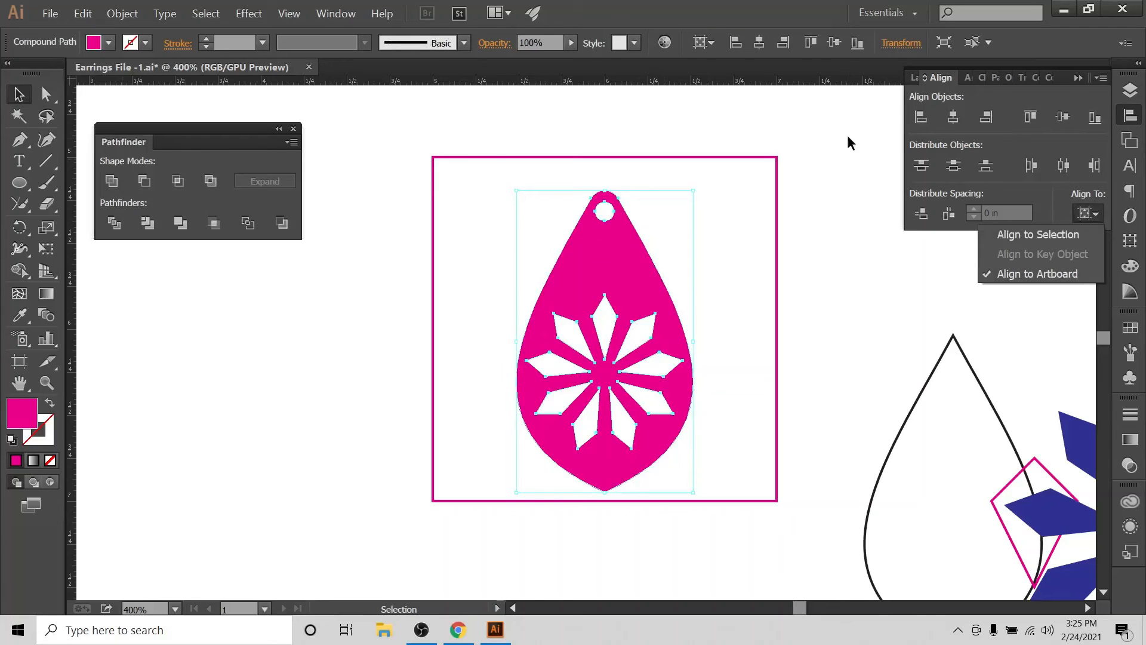
click(953, 117)
click(1062, 117)
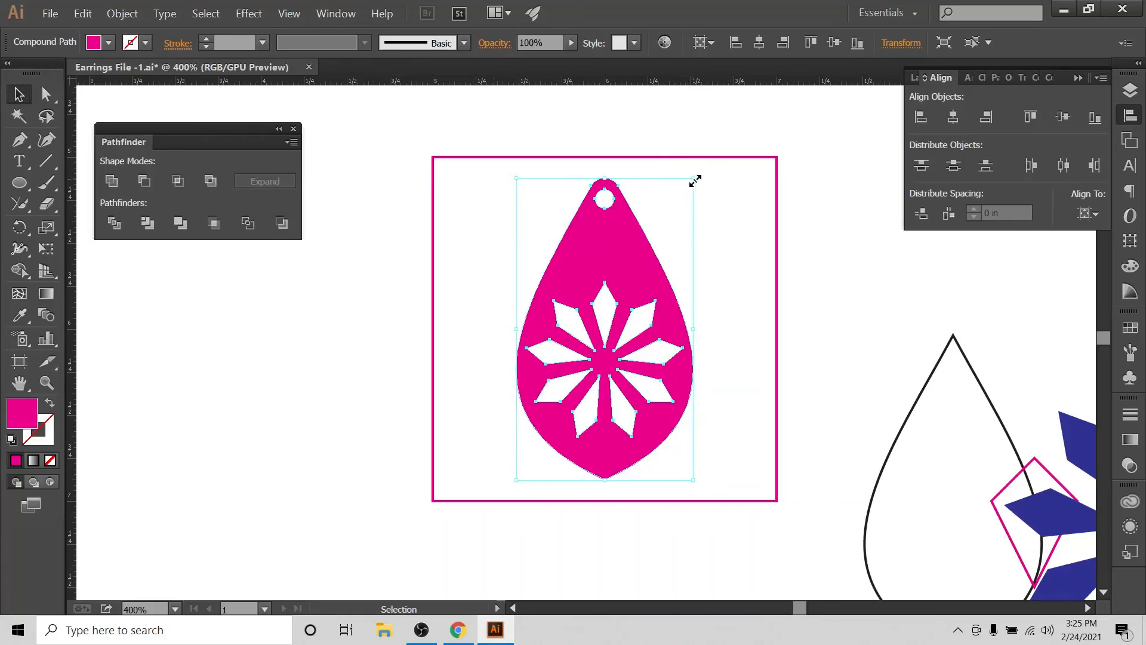
drag(695, 181, 712, 165)
click(729, 209)
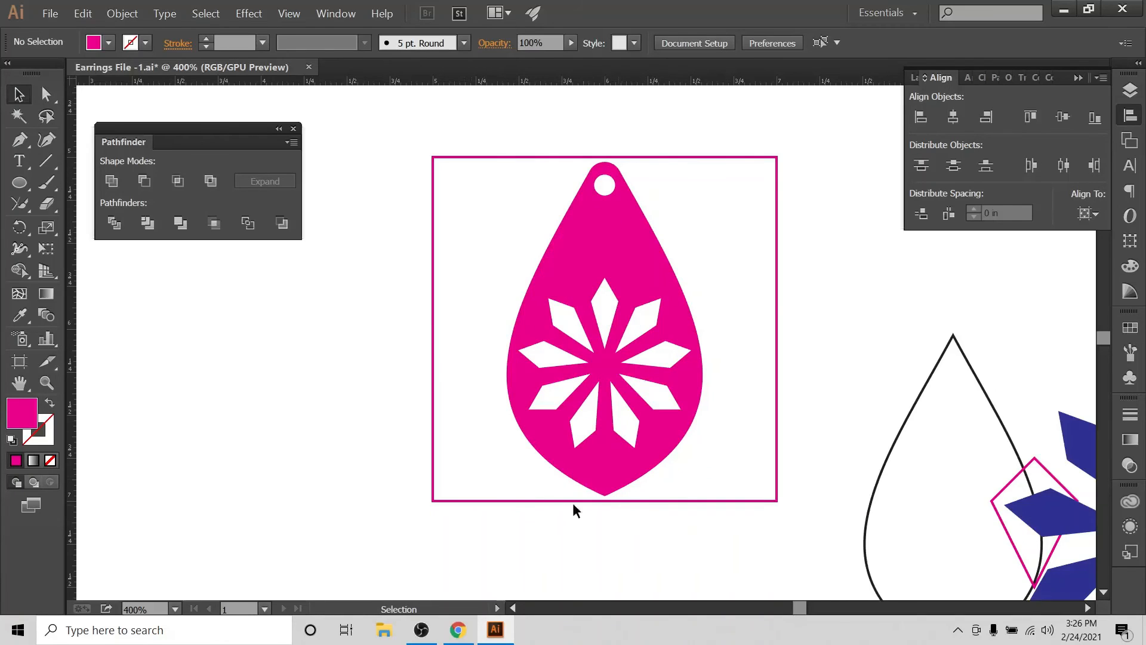
Step: Duplicate the pink earring to the left of the pink square and fill the copy with dark blue
click(613, 257)
click(512, 607)
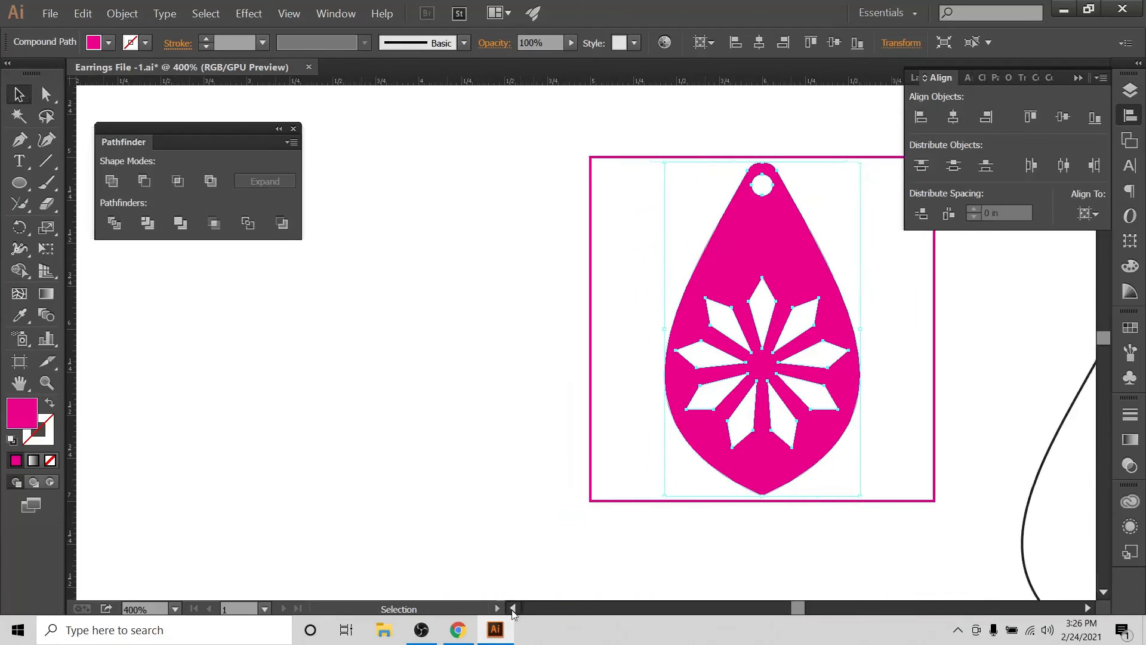
drag(830, 257, 463, 258)
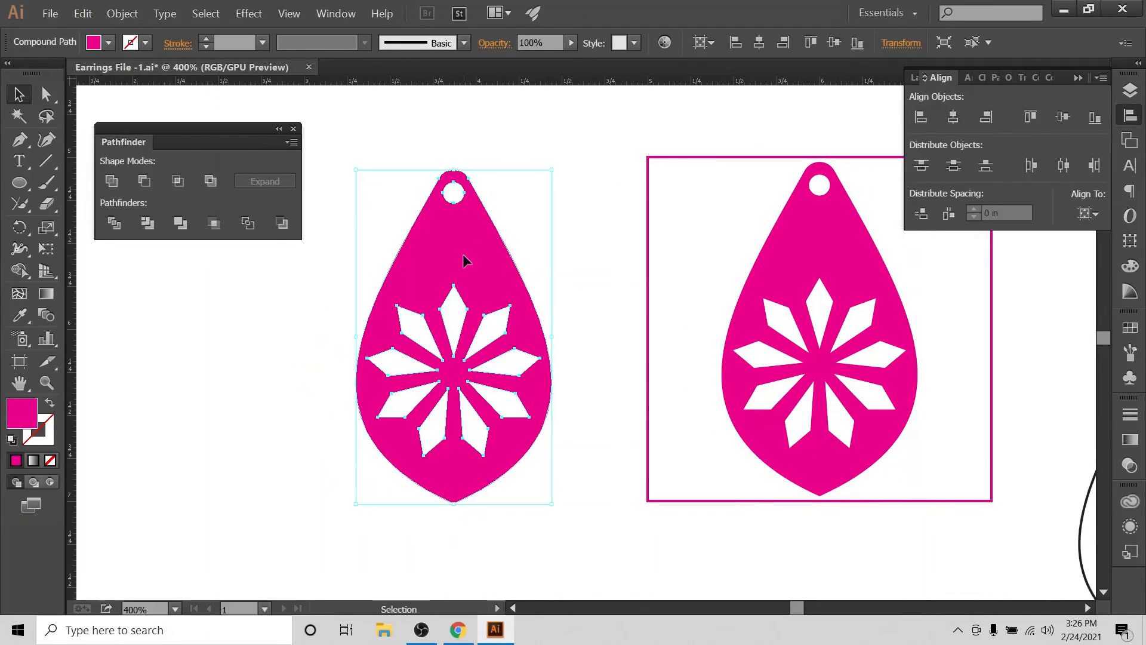
click(109, 44)
click(112, 74)
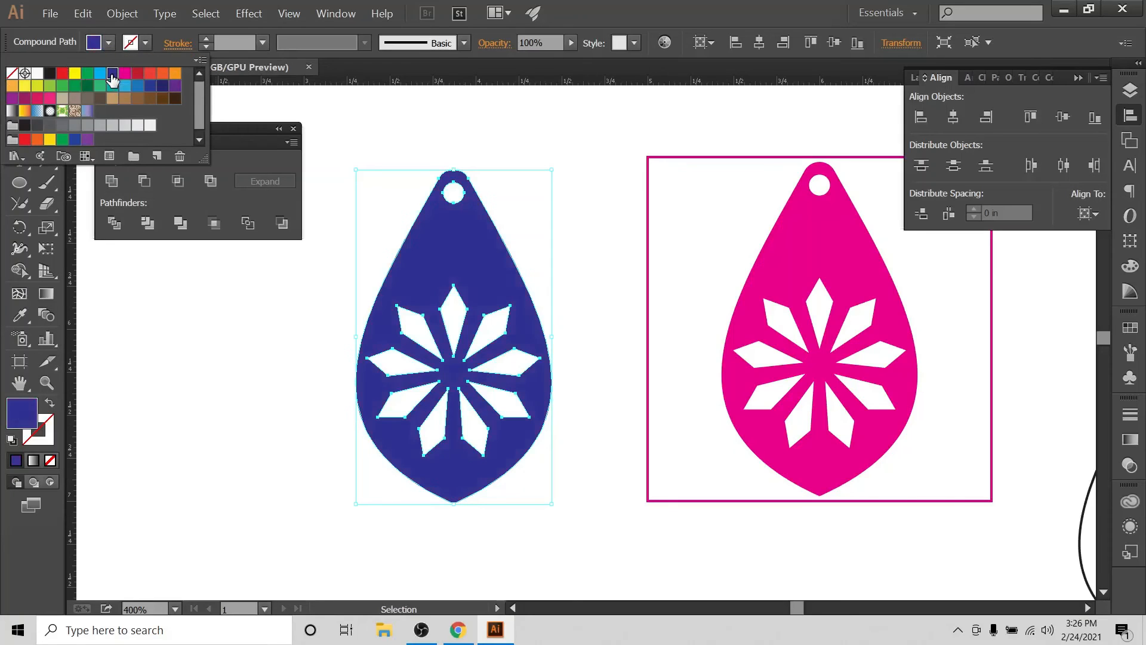
click(561, 111)
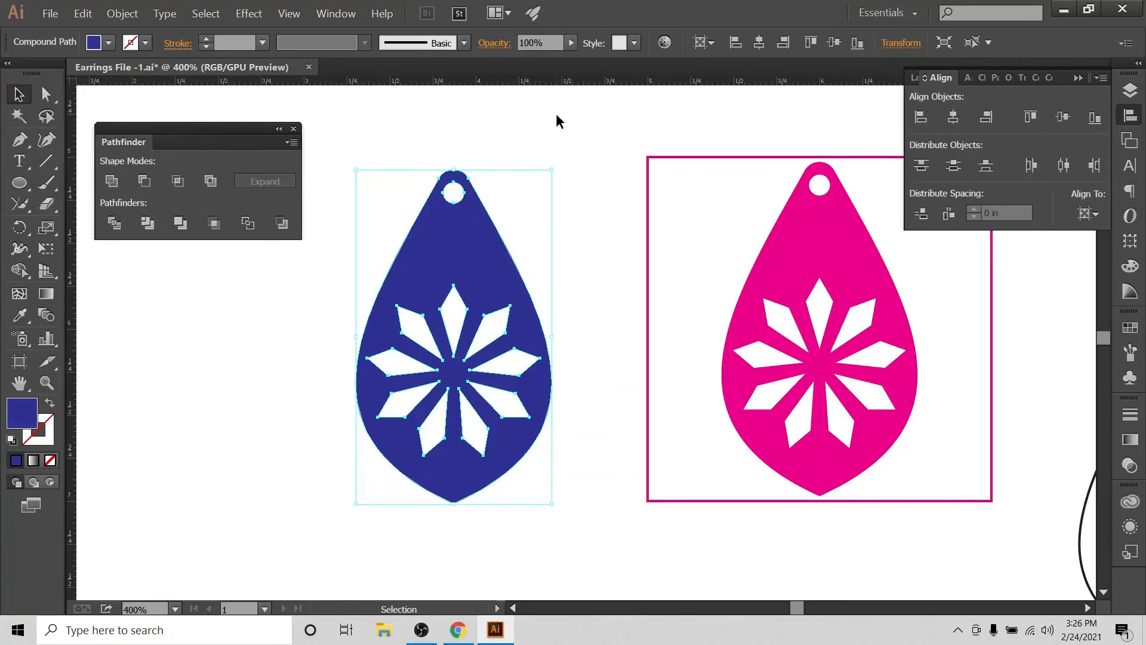
click(276, 302)
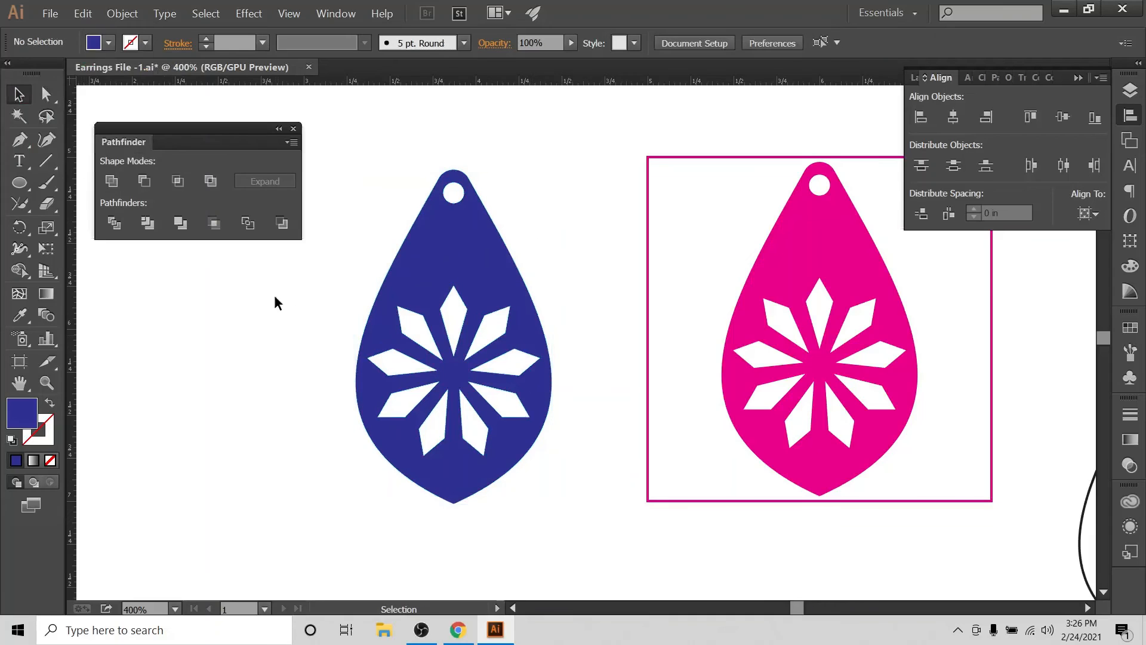
Step: Delete all nine petal cutouts from the blue earring, keeping only its hanging hole
key(a)
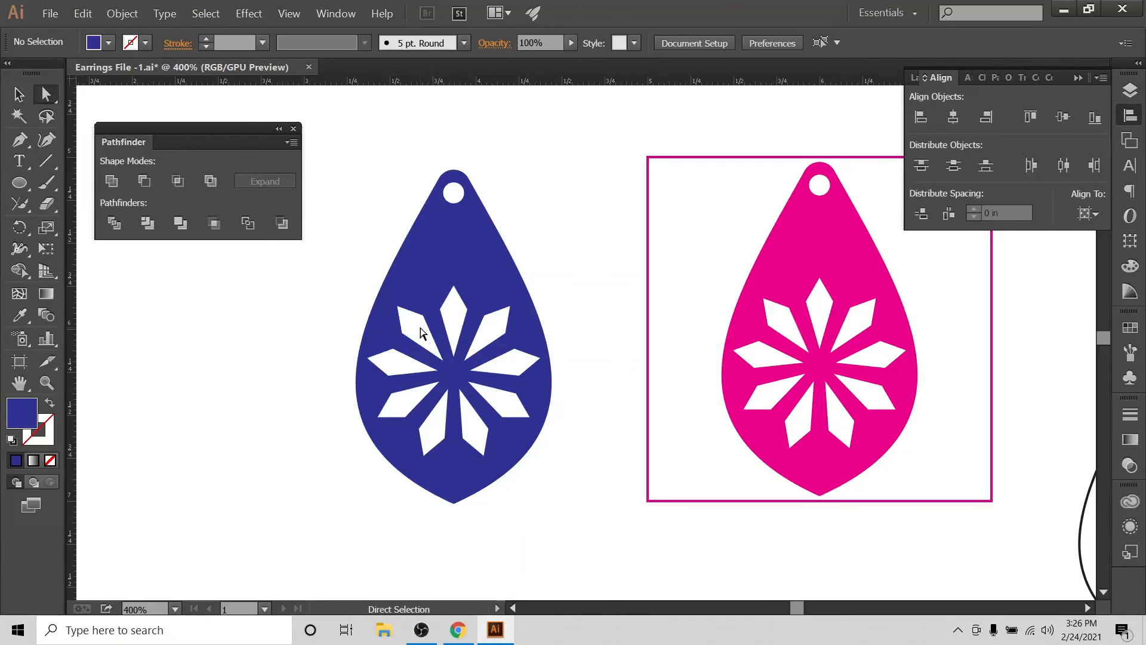
drag(420, 333, 490, 418)
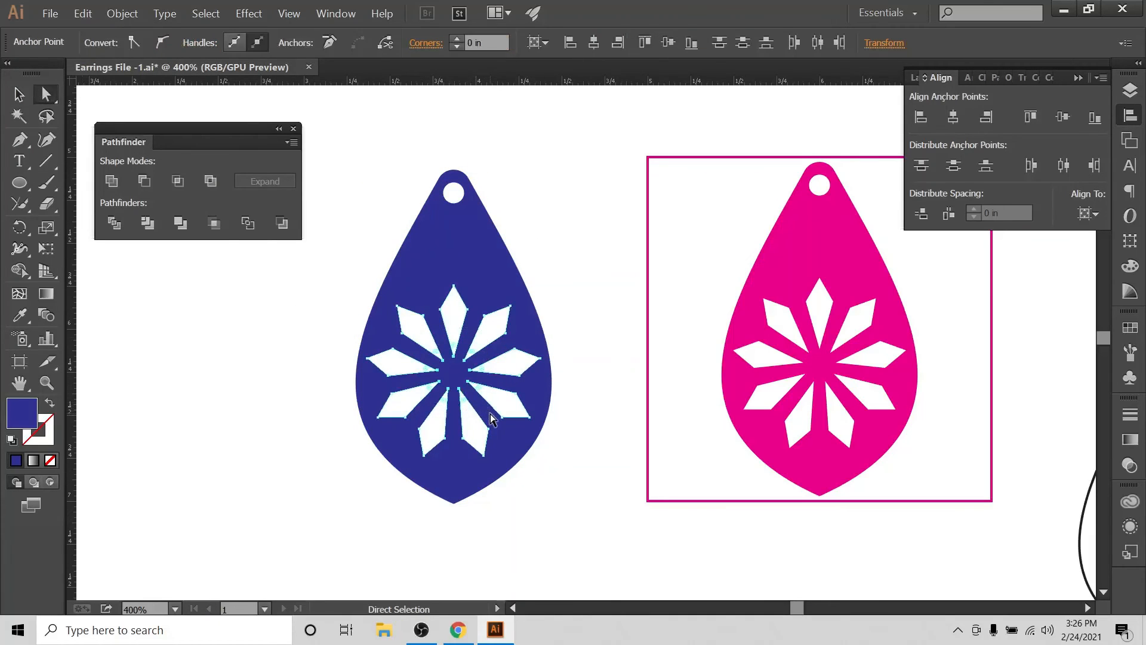
click(299, 311)
drag(414, 326, 494, 440)
click(482, 296)
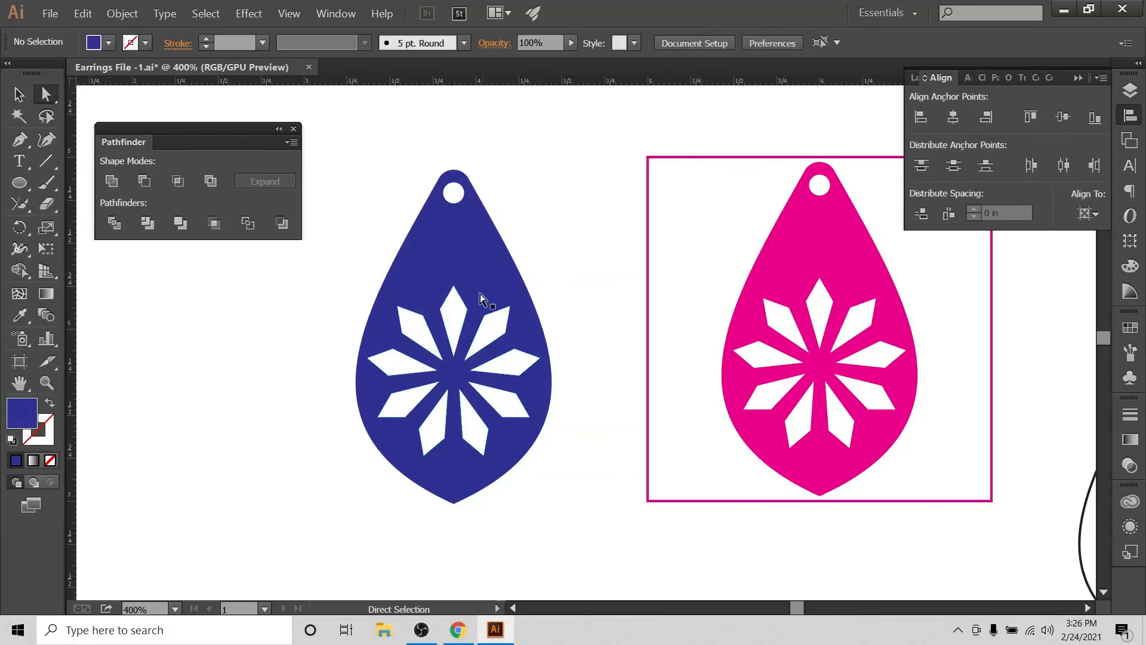
click(457, 314)
key(Delete)
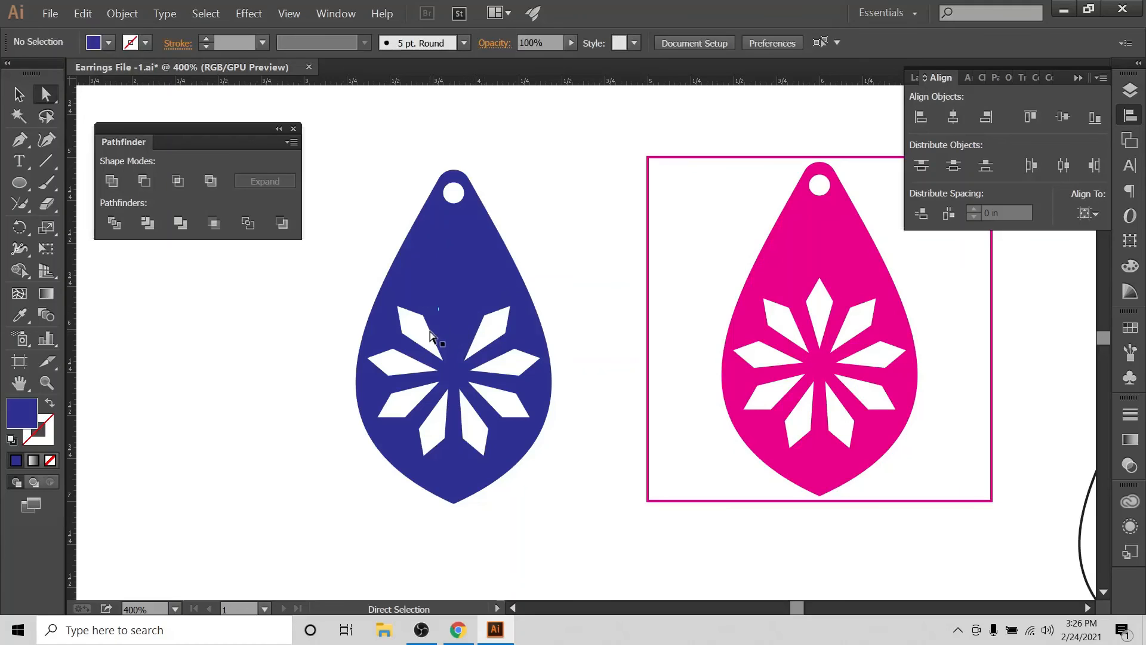
click(490, 331)
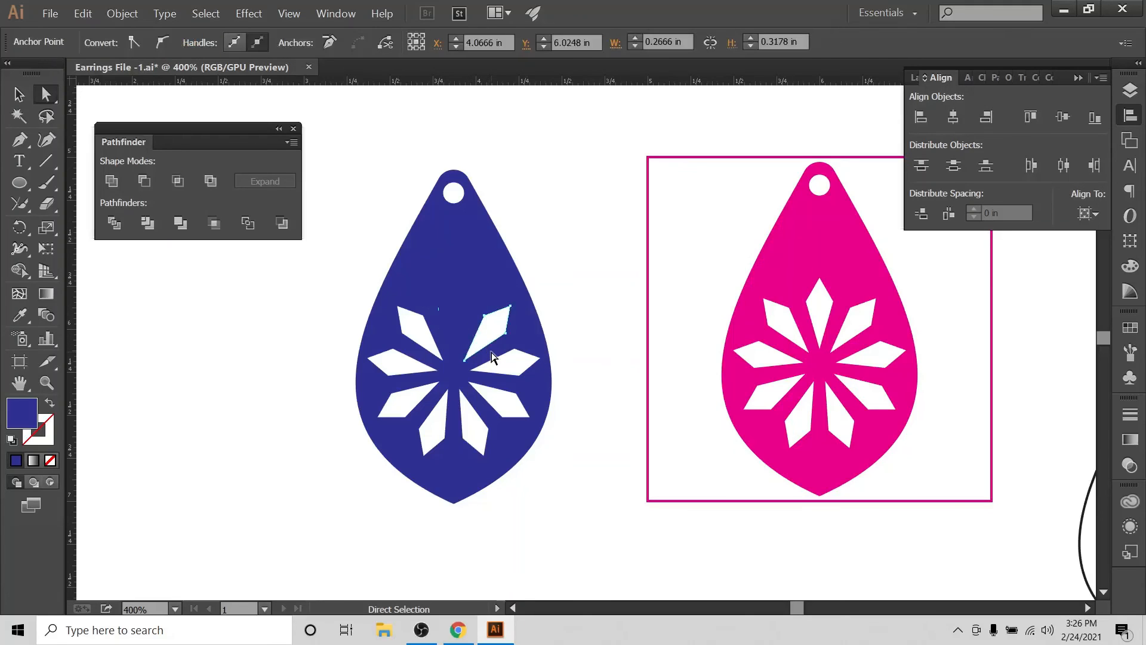
key(Delete)
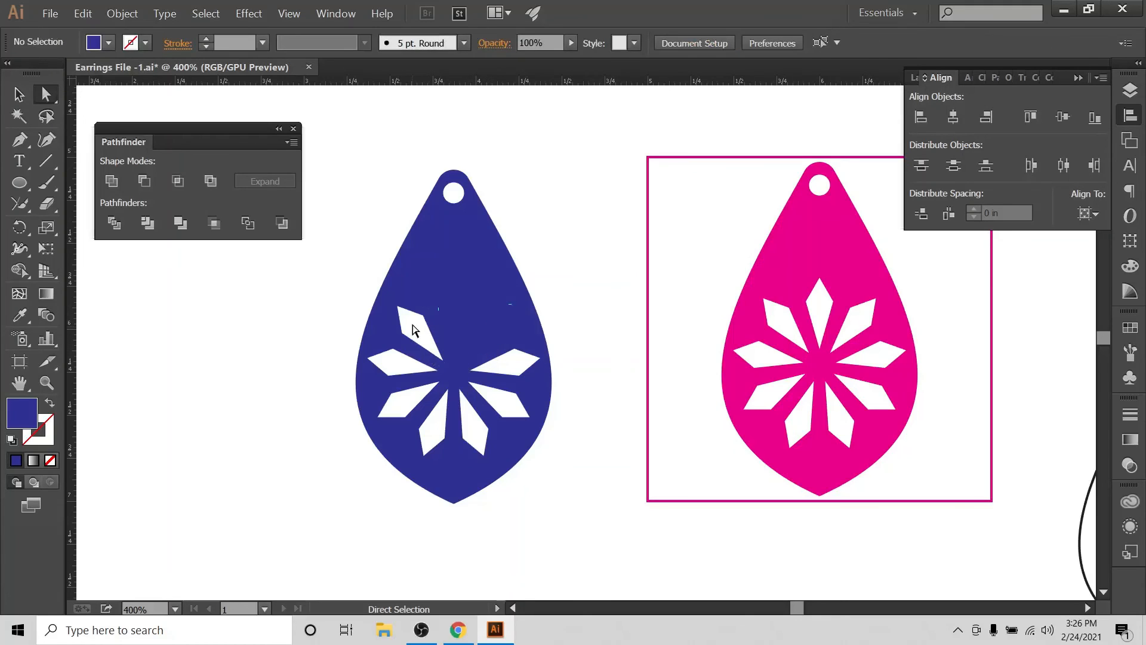
drag(429, 321, 495, 420)
key(Delete)
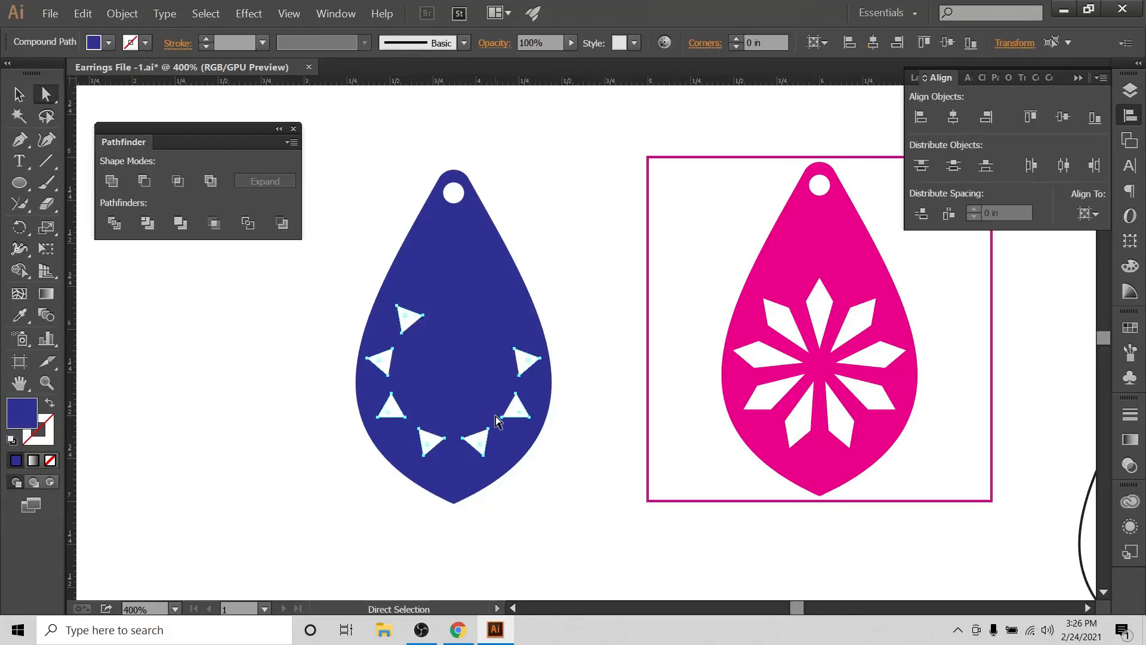
key(Delete)
click(27, 98)
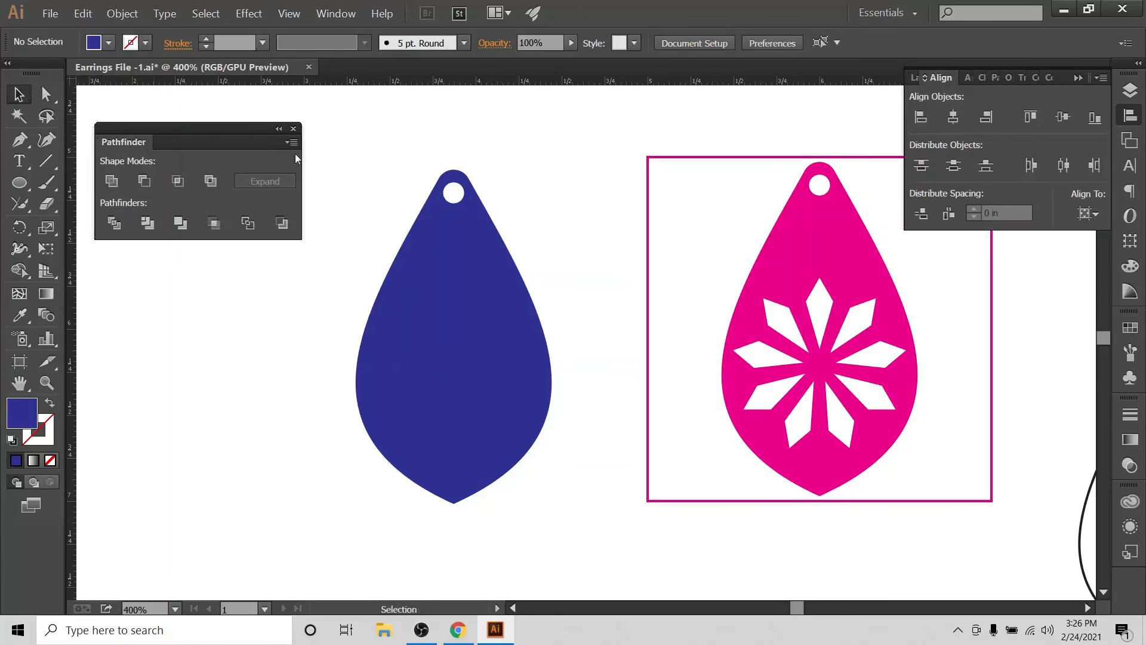
drag(326, 159, 567, 522)
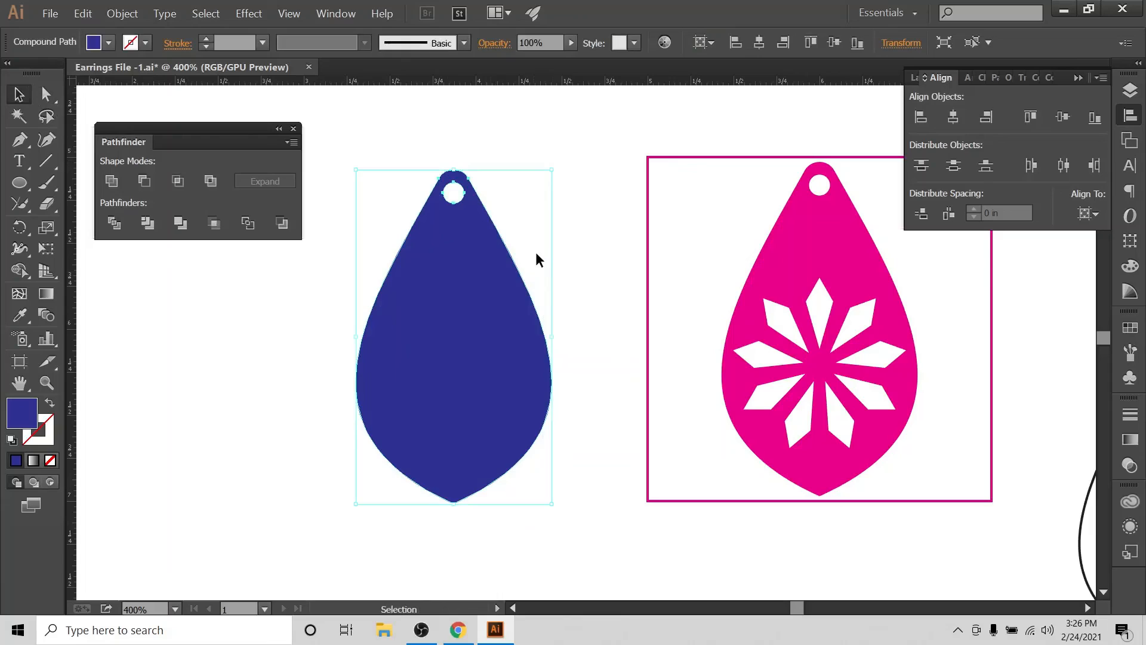
click(567, 275)
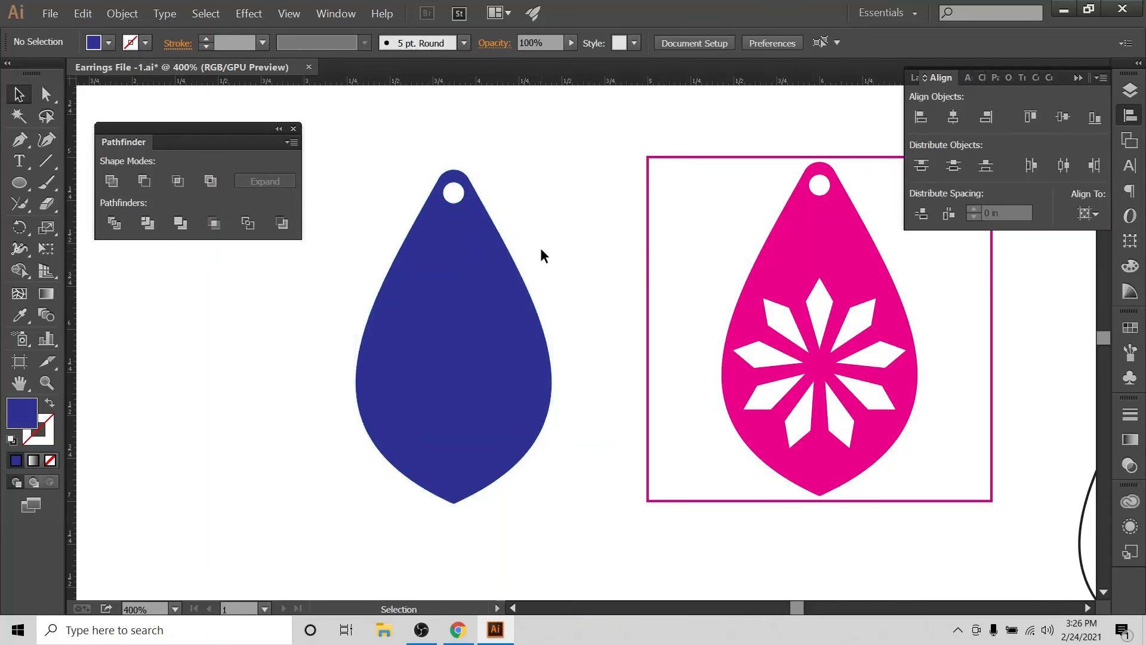
Step: Bring the pink earring to the front and centre it with the blue earring both horizontally and vertically
click(836, 261)
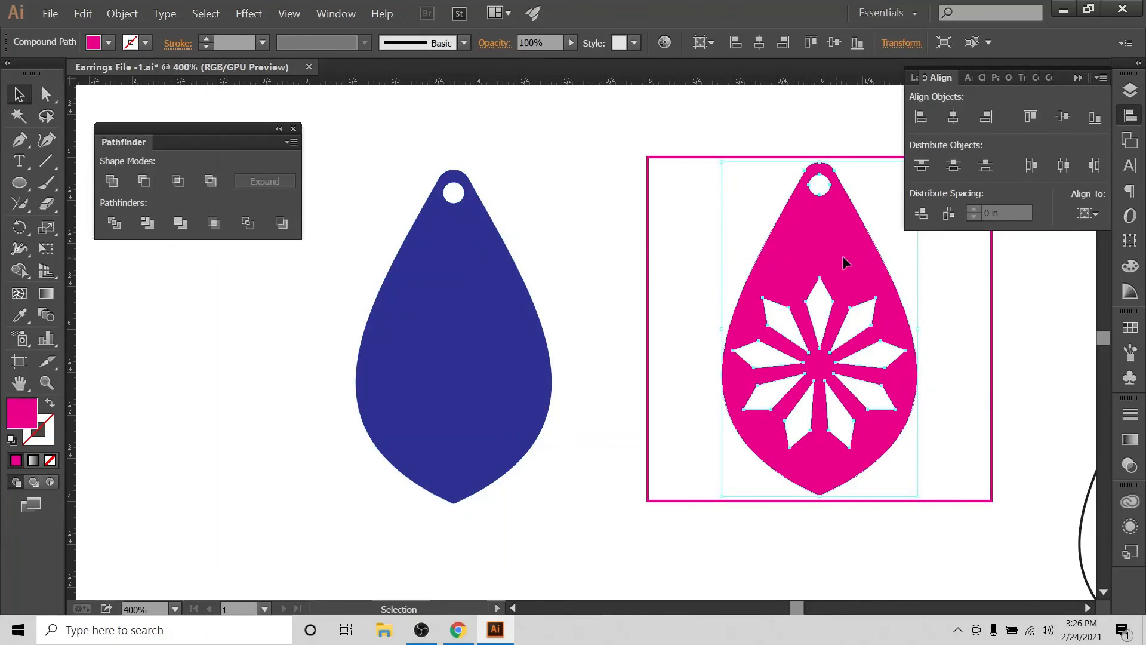
right_click(845, 260)
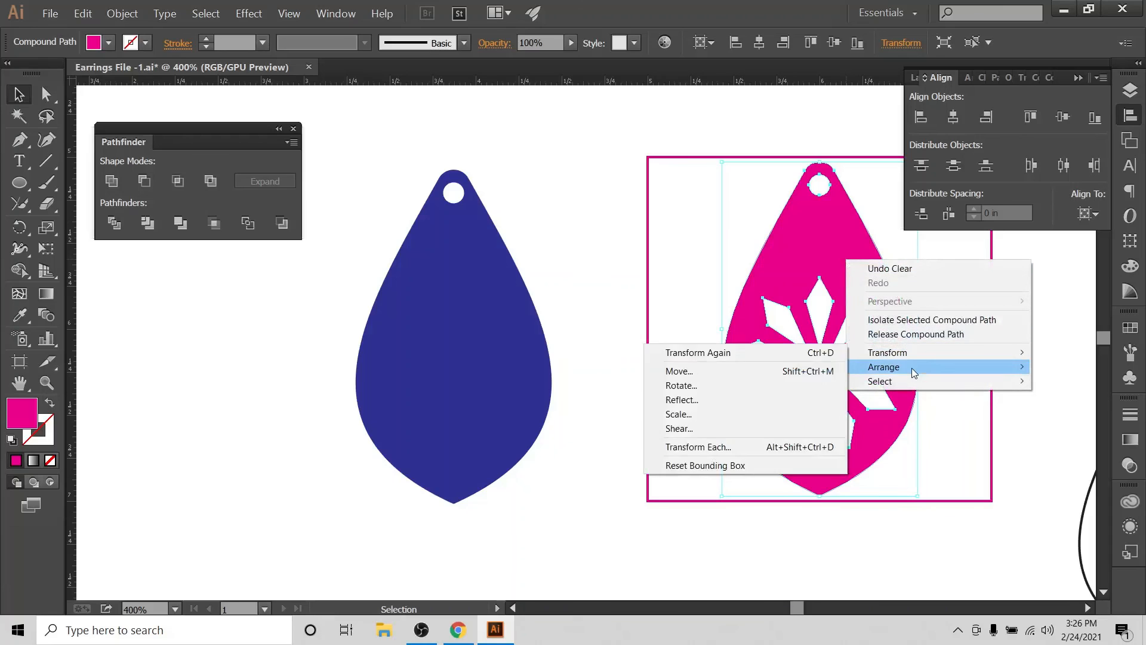
mouse_move(909, 367)
click(807, 366)
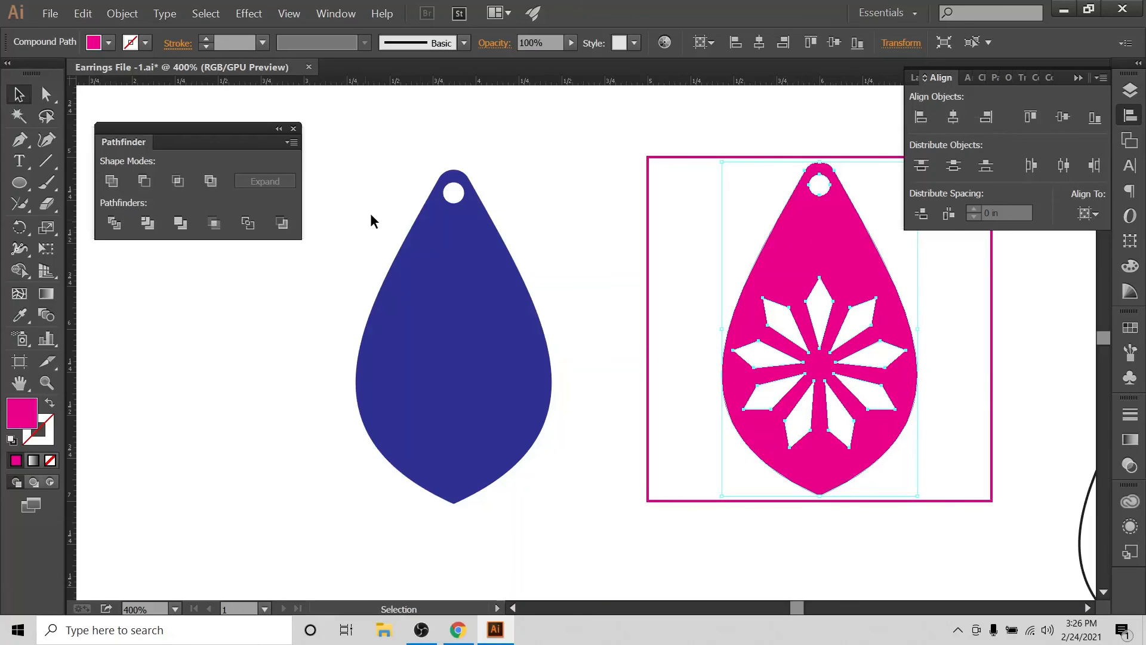
drag(370, 204, 833, 334)
click(953, 117)
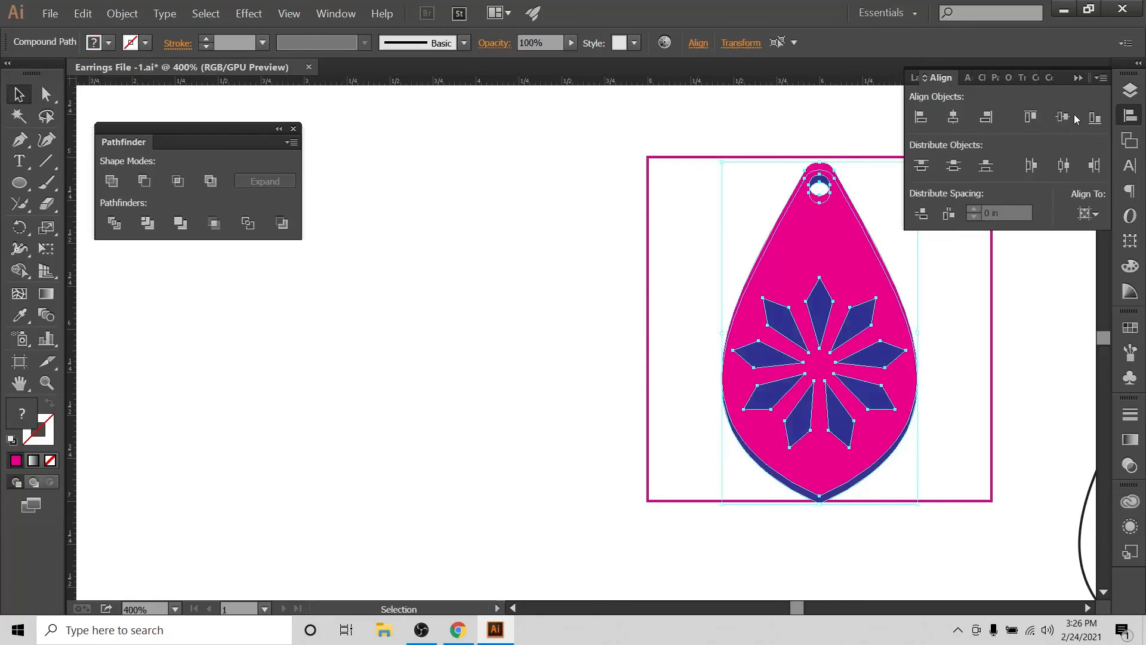
click(1063, 117)
Step: Move the stacked pink and blue earrings together out of the pink square into the empty area to its left
drag(847, 275, 487, 271)
drag(800, 607, 797, 613)
click(787, 254)
click(662, 271)
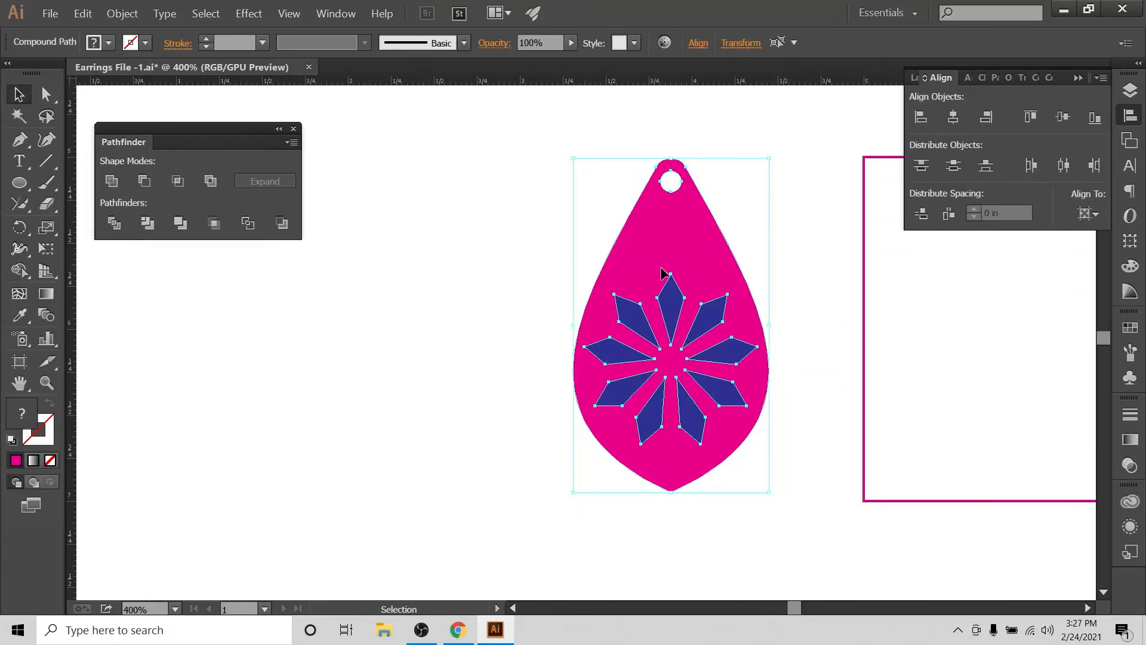
Step: Move the pink flower earring off to the left of the blue backing so the two layers sit side by side
drag(662, 273, 405, 304)
click(750, 238)
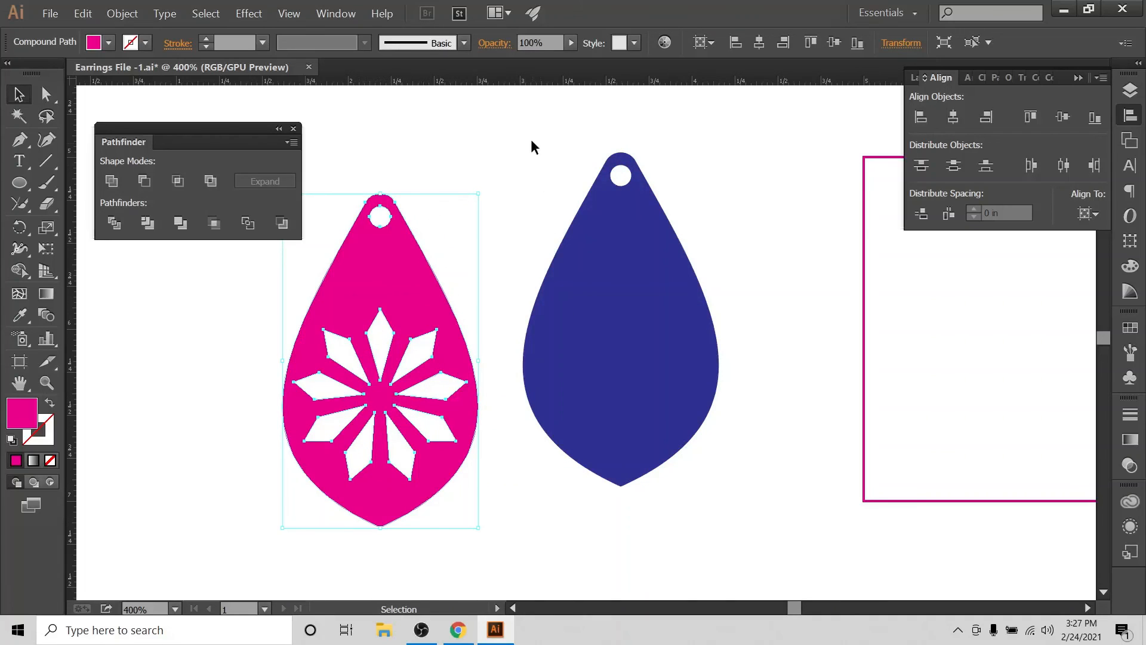
drag(552, 137, 659, 307)
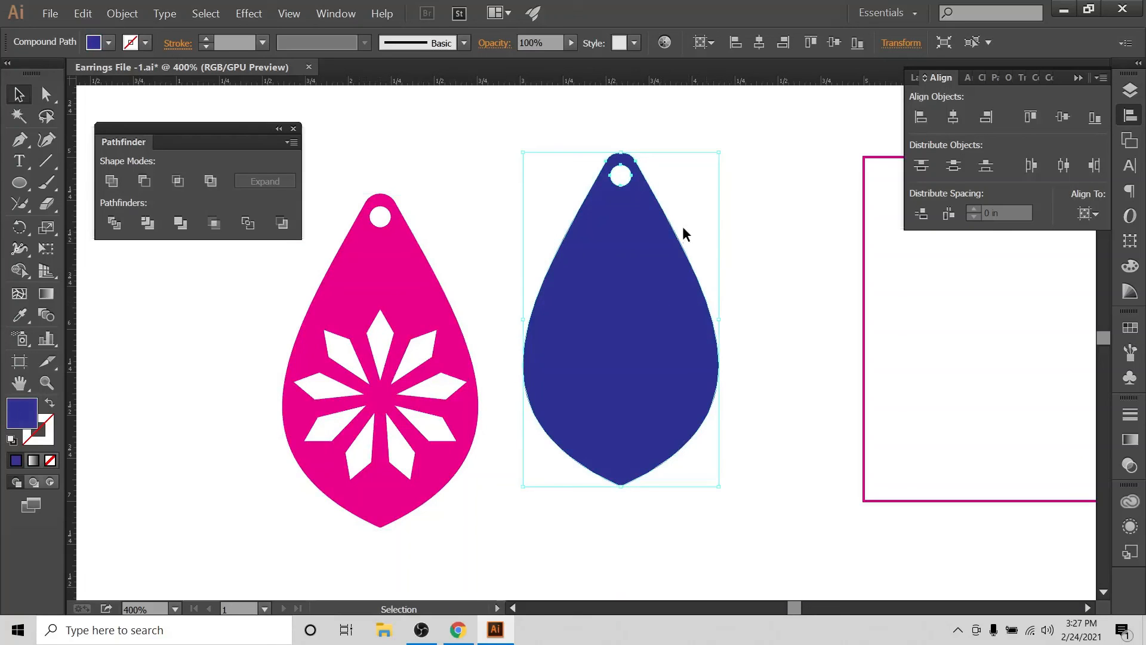
Step: Centre the pink and blue earrings horizontally and vertically on the artboard, stacked inside the pink square
drag(772, 276, 223, 394)
click(950, 121)
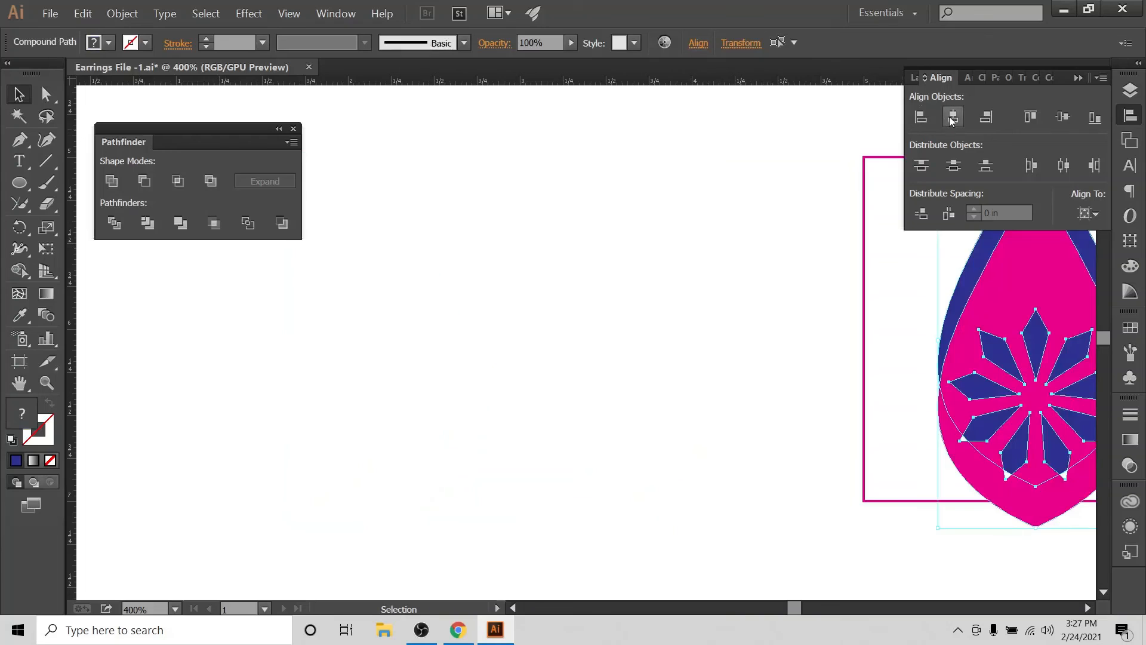
click(1062, 117)
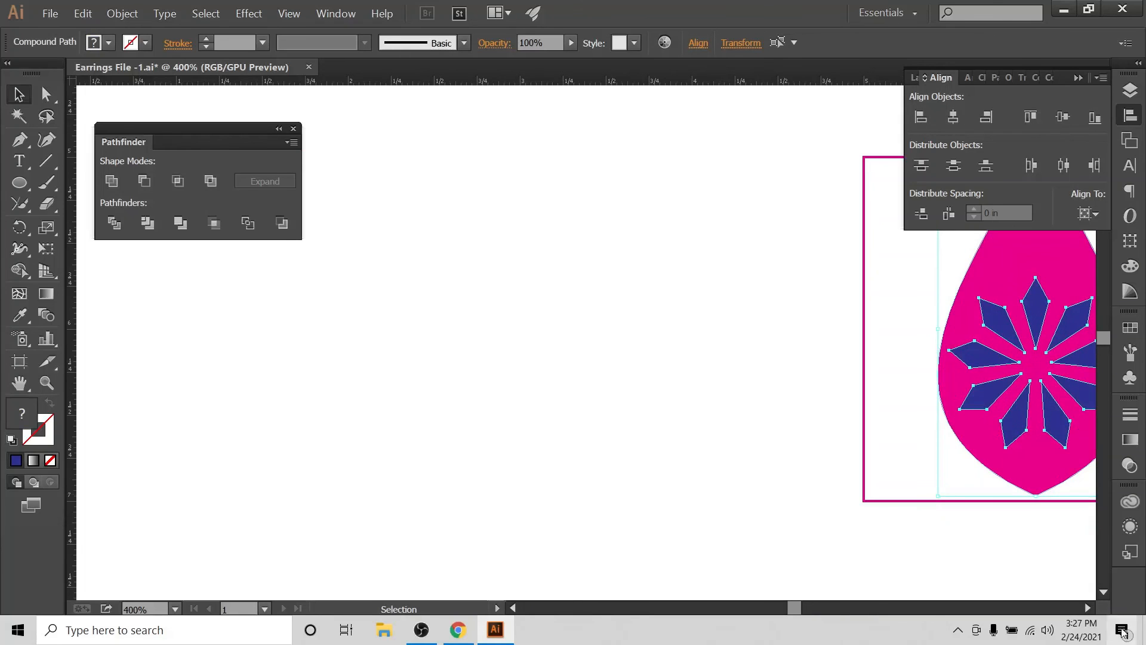
click(1087, 607)
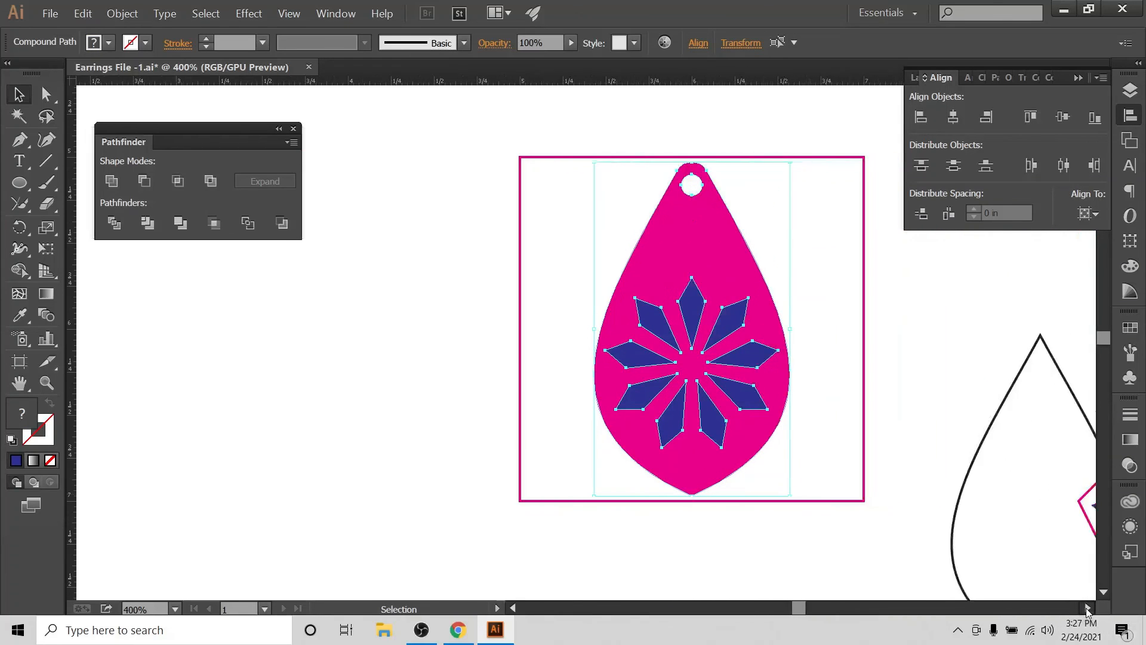
click(675, 215)
click(586, 315)
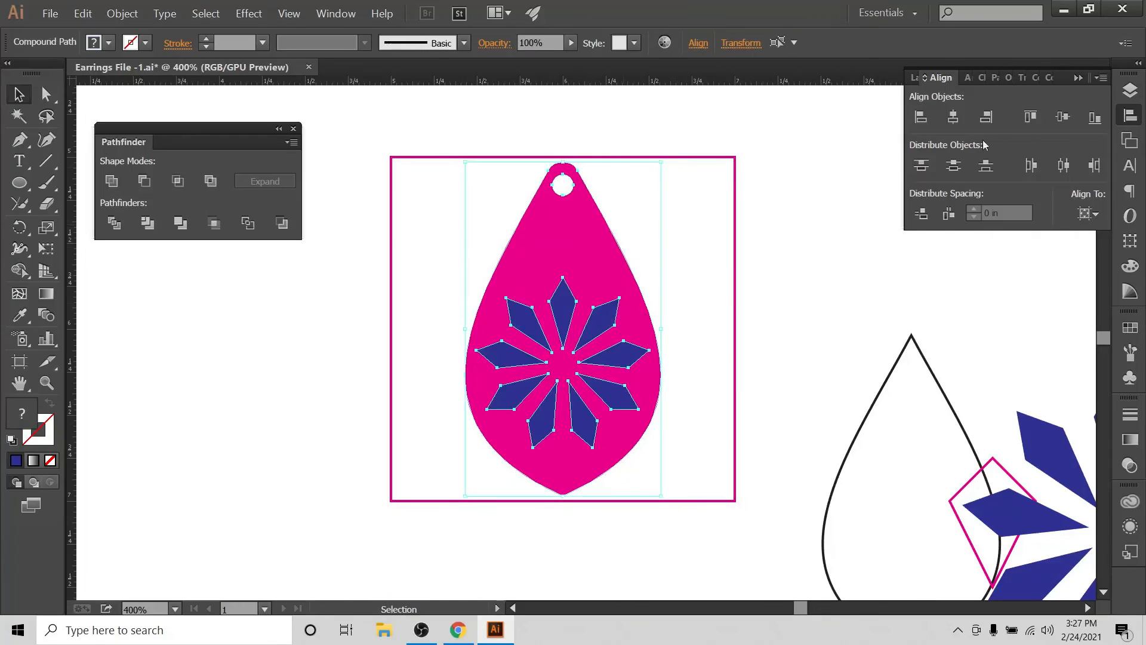
Step: Try moving the pink earring down and left off the blue backing, and undo the move
click(660, 128)
drag(591, 257, 461, 276)
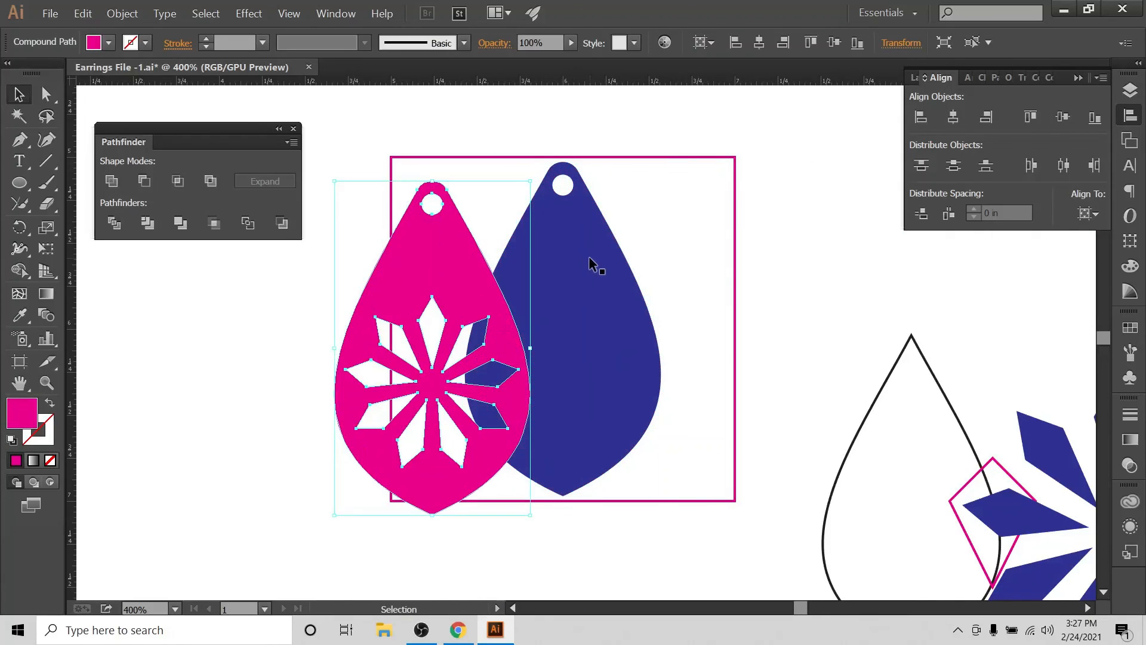
click(590, 259)
key(ctrl+z)
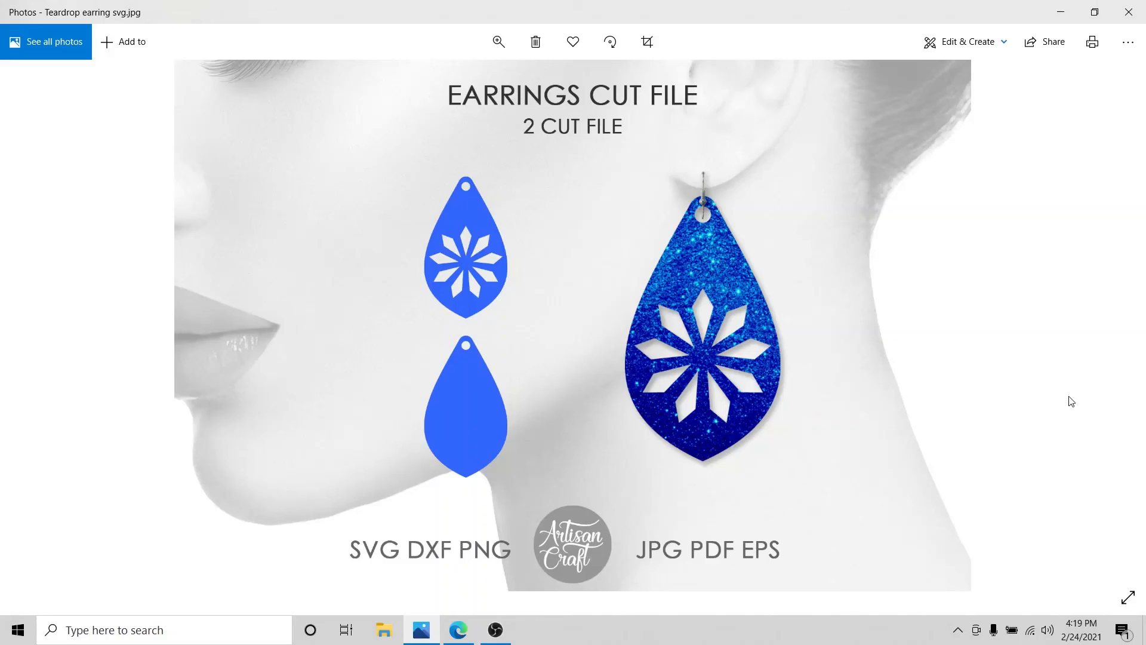
Step: Switch to the Edge browser and examine the Artisan Craft SVG designer page and the Teardrop Earring Template product page on Creative Fabrica
click(458, 630)
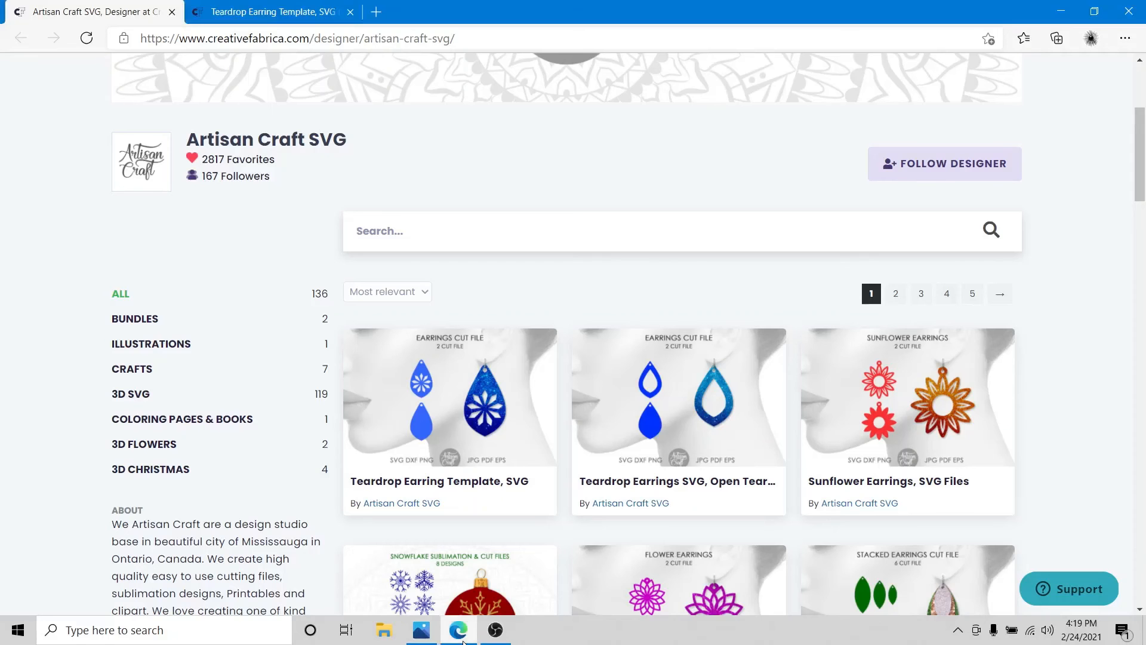
scroll(2, 369, up, 4)
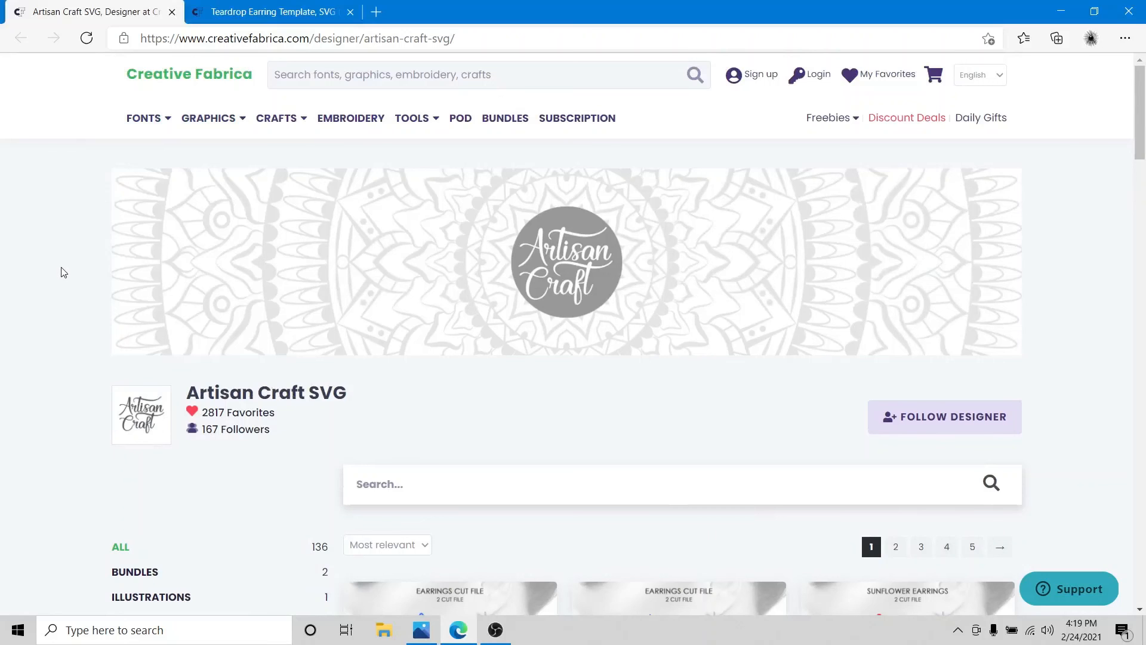
scroll(64, 273, down, 5)
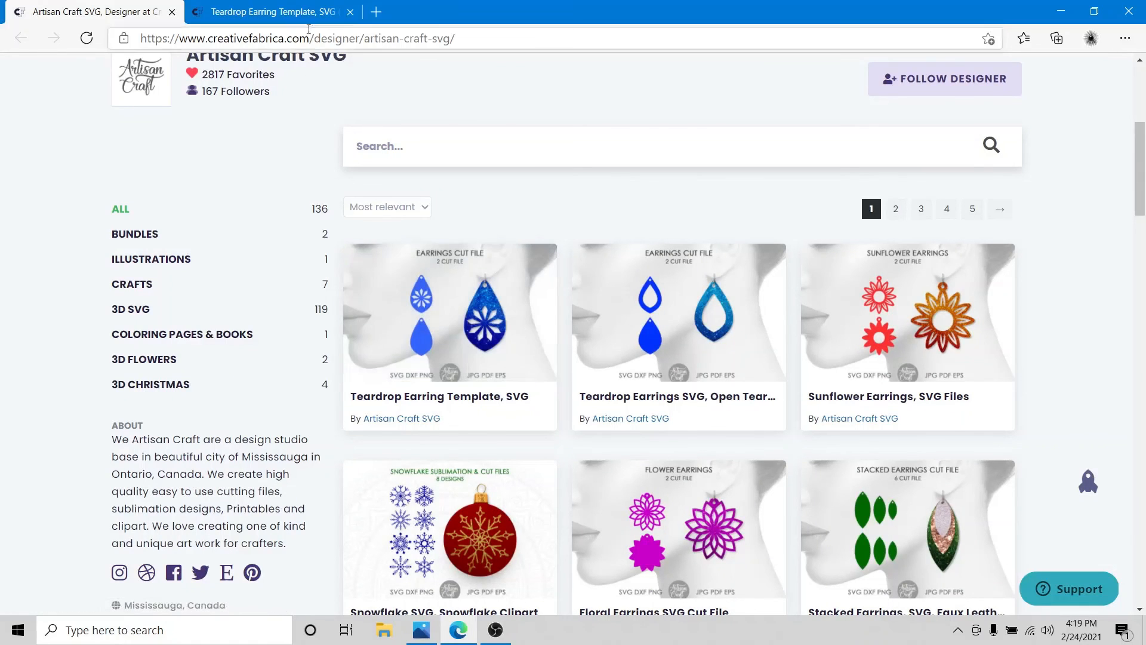
key(ctrl+Tab)
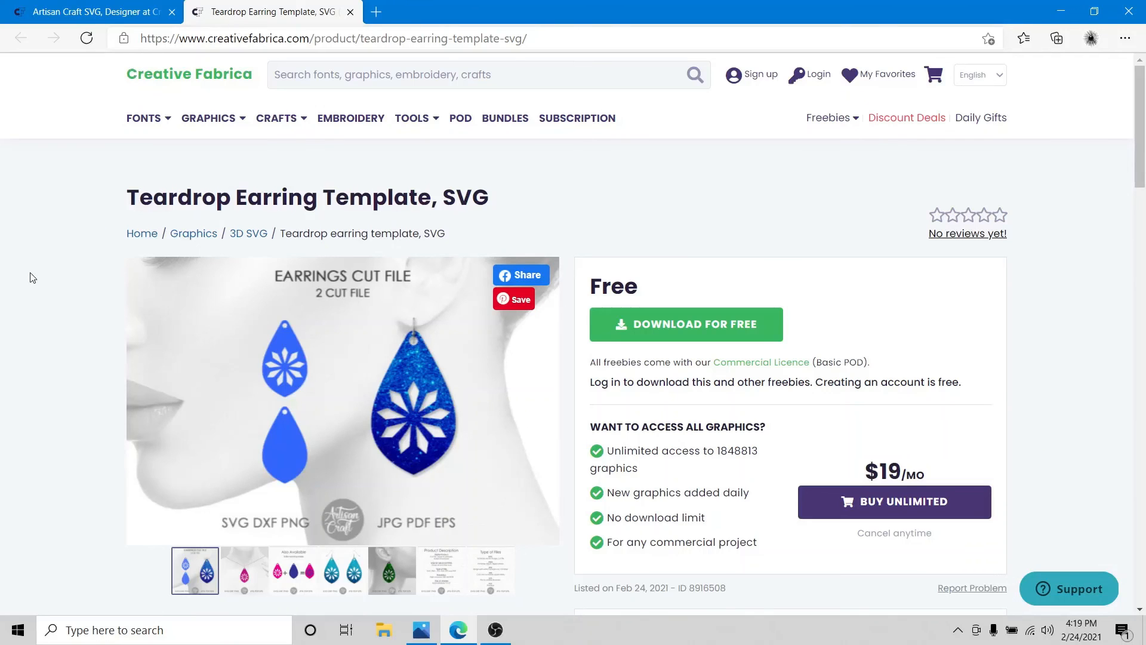
scroll(31, 277, down, 1)
scroll(59, 257, up, 1)
click(89, 11)
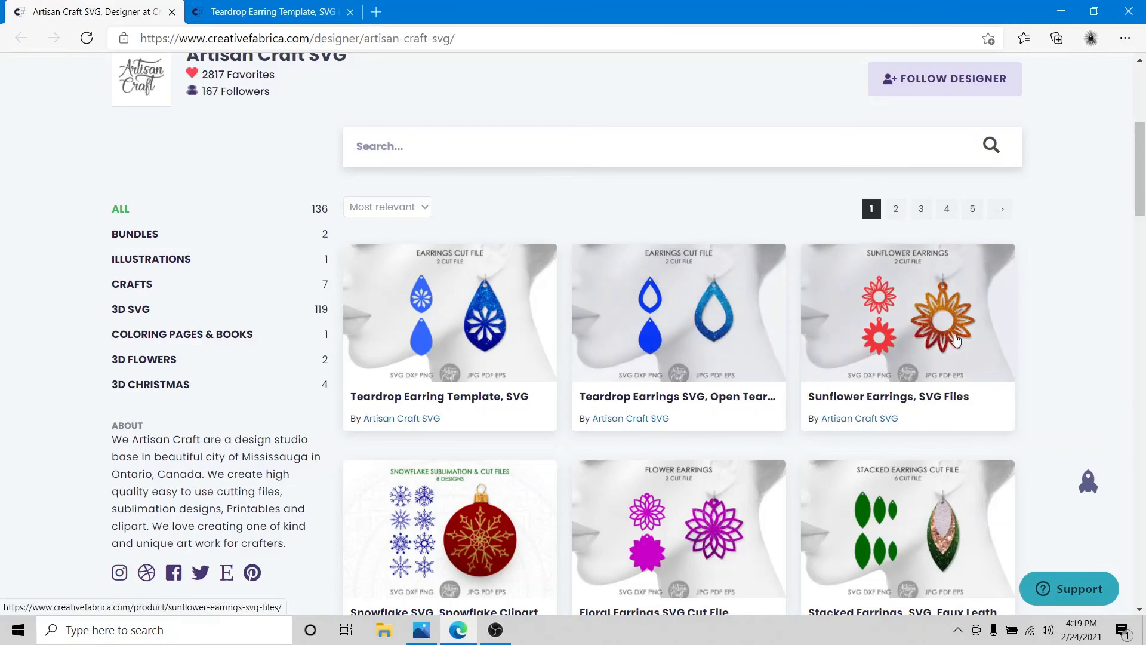
scroll(664, 455, down, 2)
scroll(657, 507, up, 5)
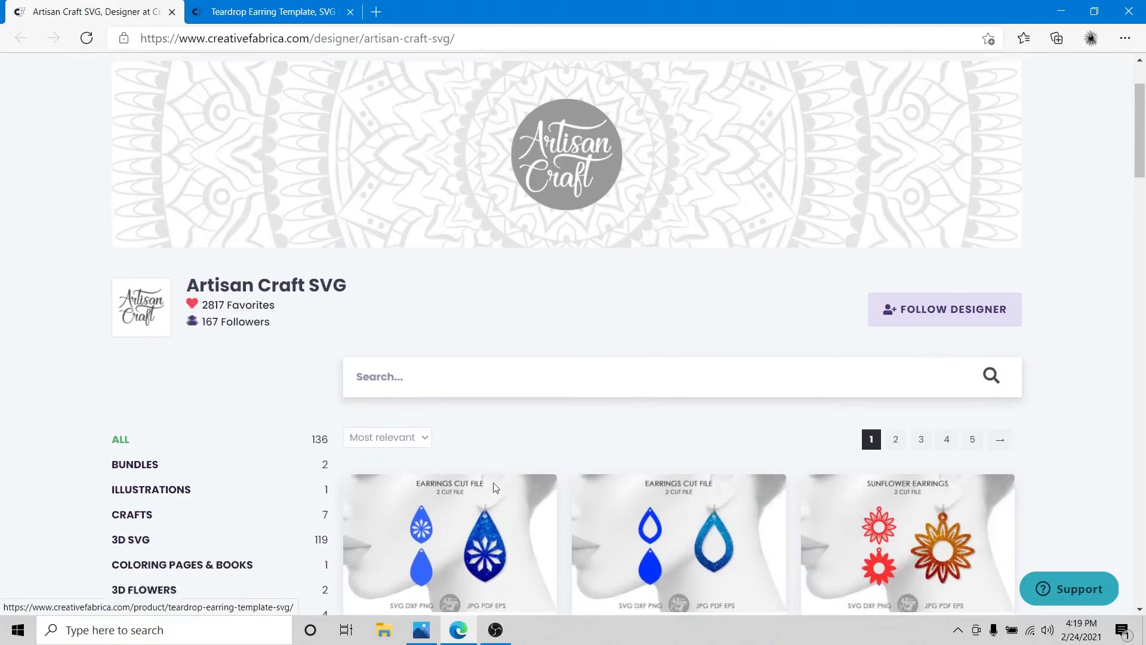
click(277, 9)
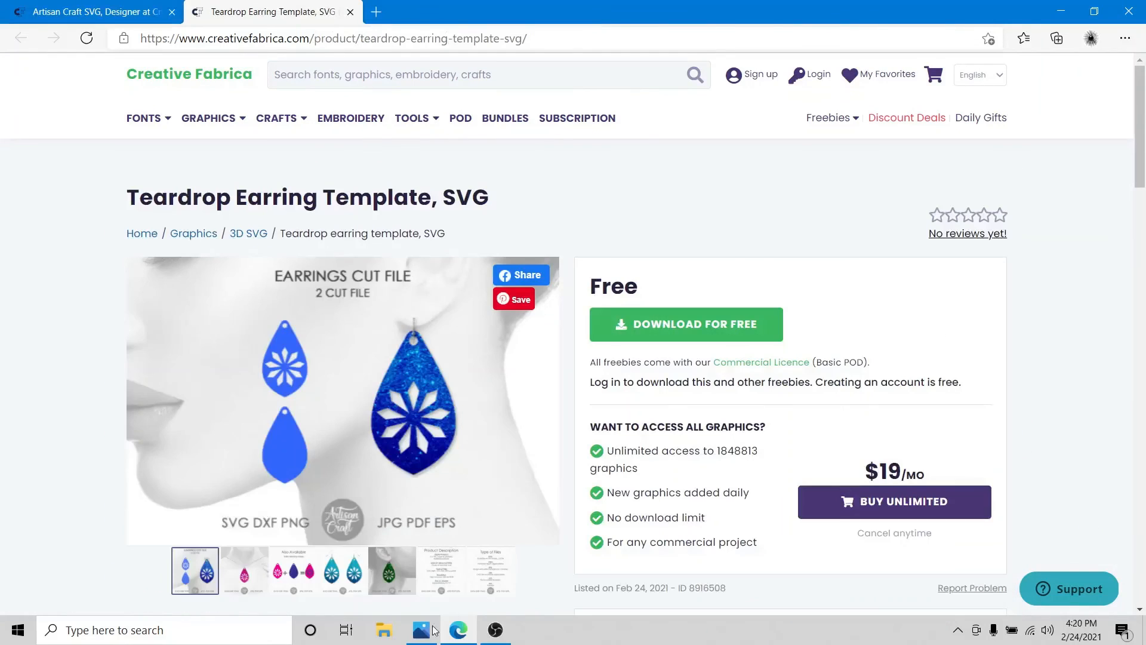
Step: Switch to Photos and look through the blue earring, pink necklace and green earring mockup images, returning to the blue one
click(432, 629)
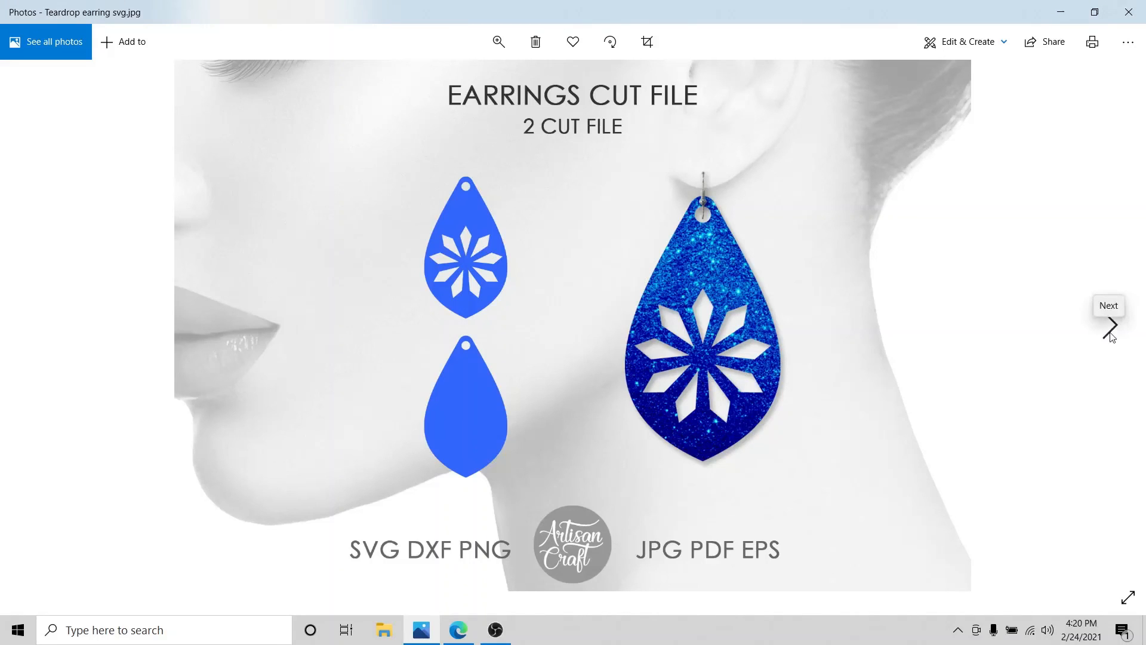
click(1110, 327)
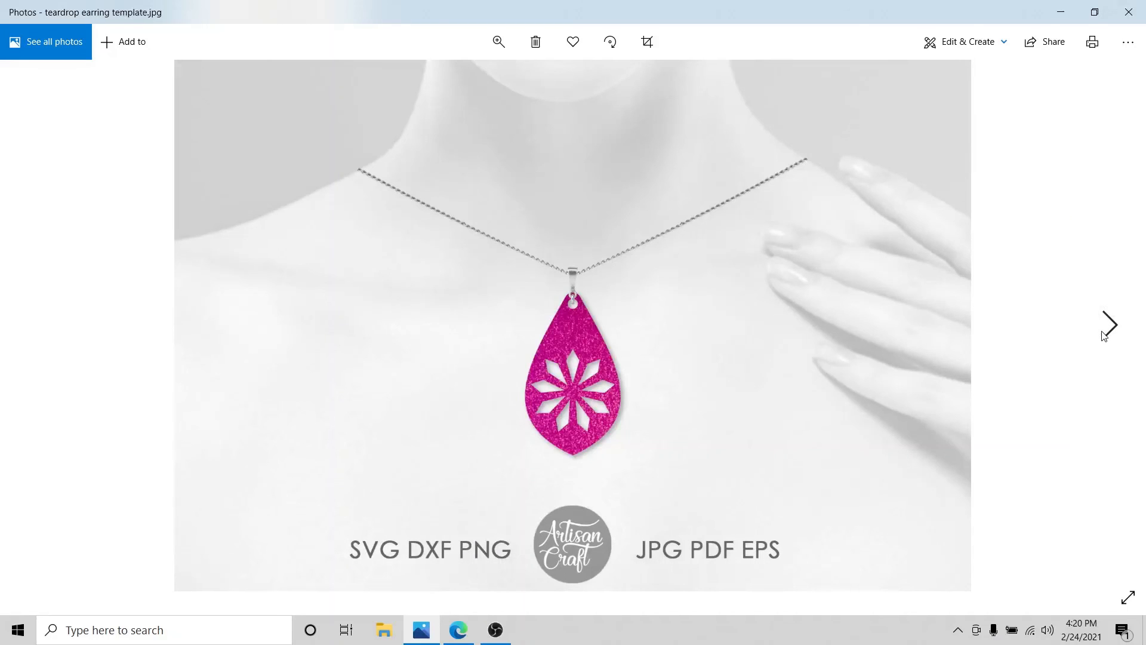
click(1104, 335)
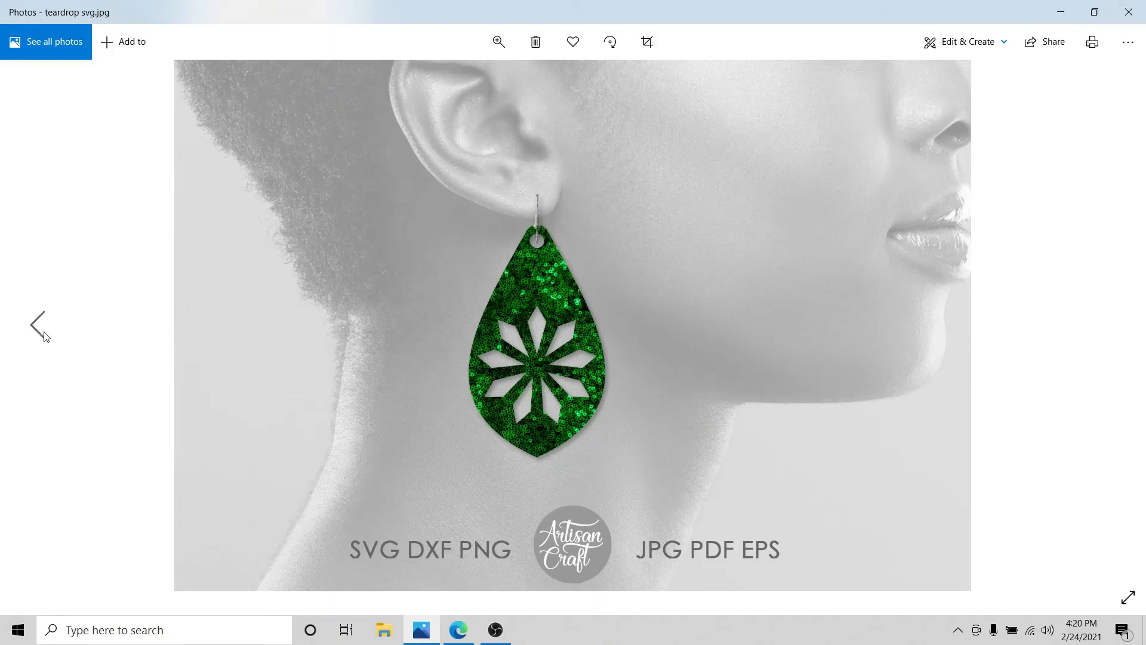
click(37, 326)
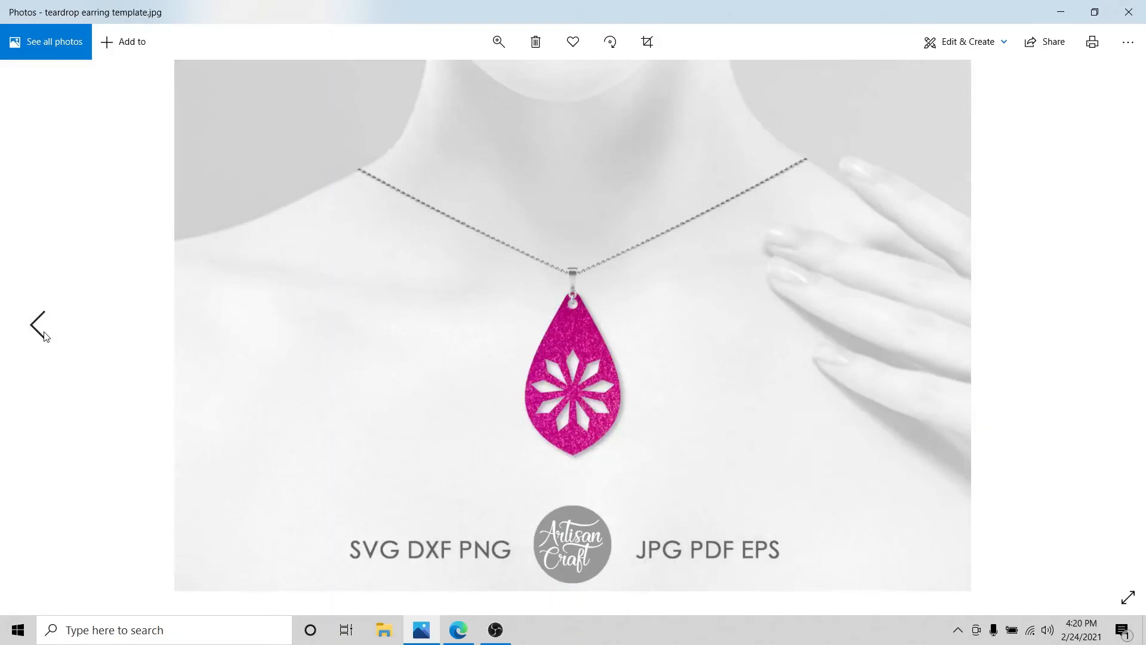
click(37, 326)
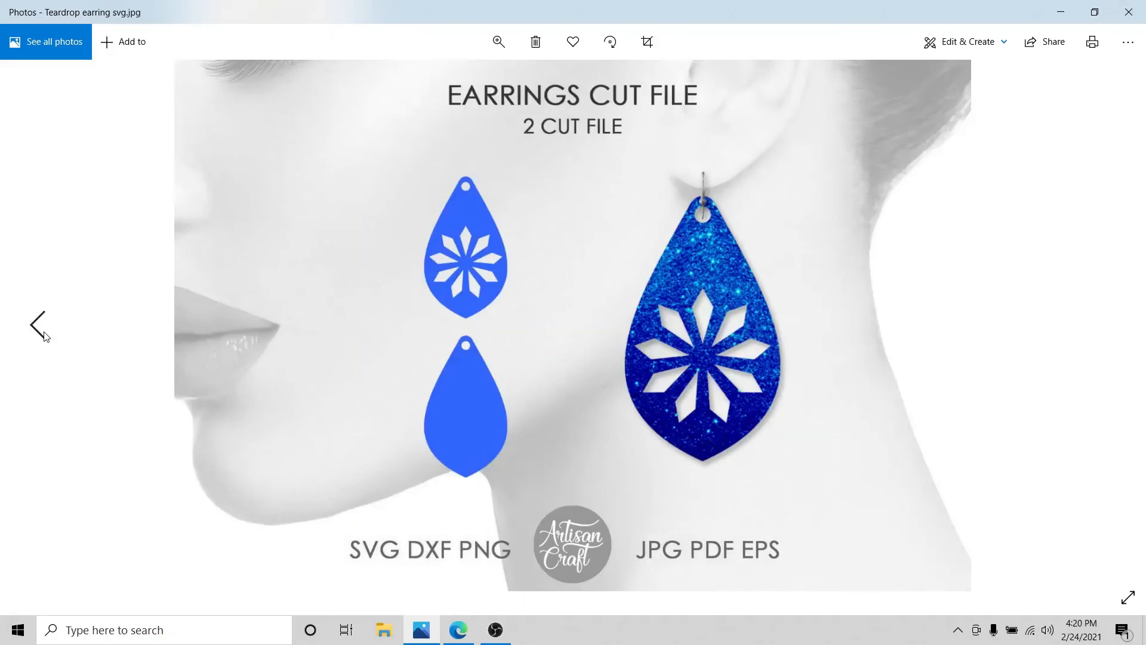